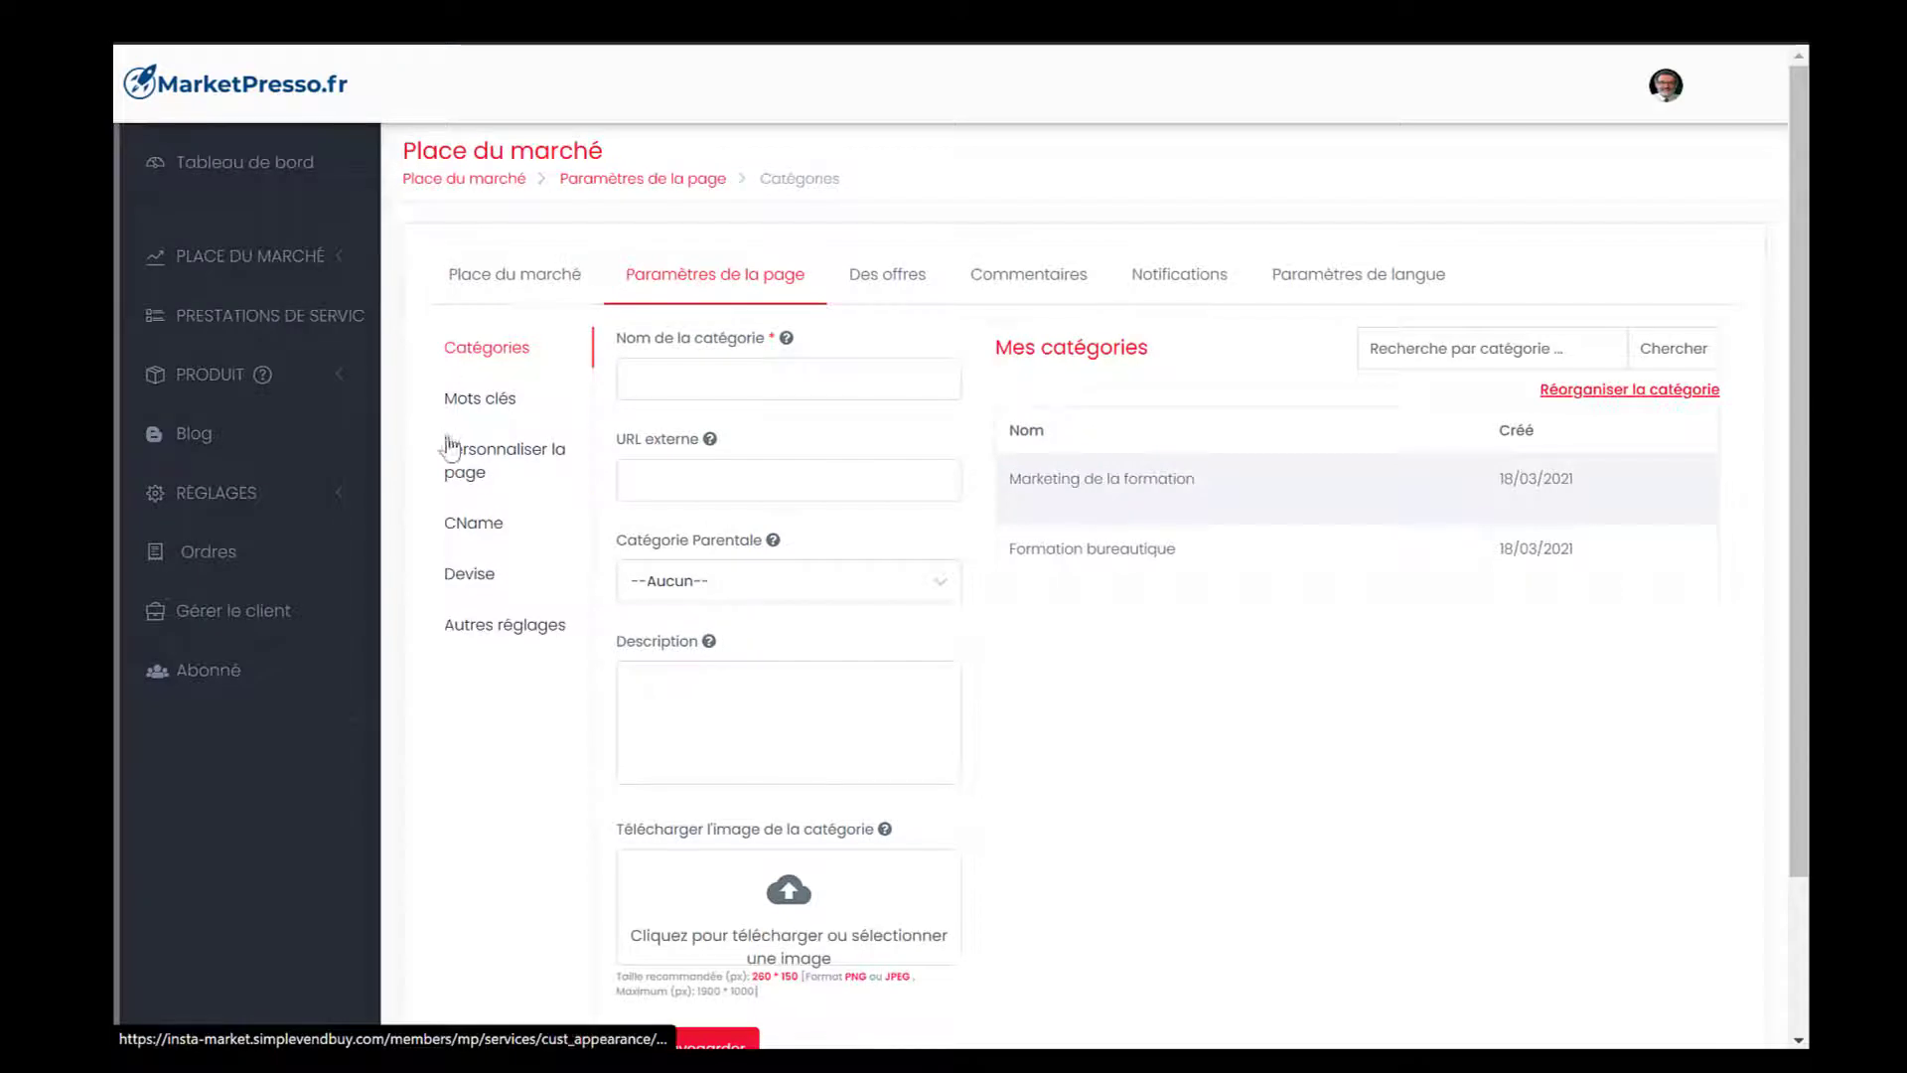
Step: Open the page customization settings and look over the whole marketplace page, from the banner down to the footer
{"action": "left_click", "coordinate": [500, 462]}
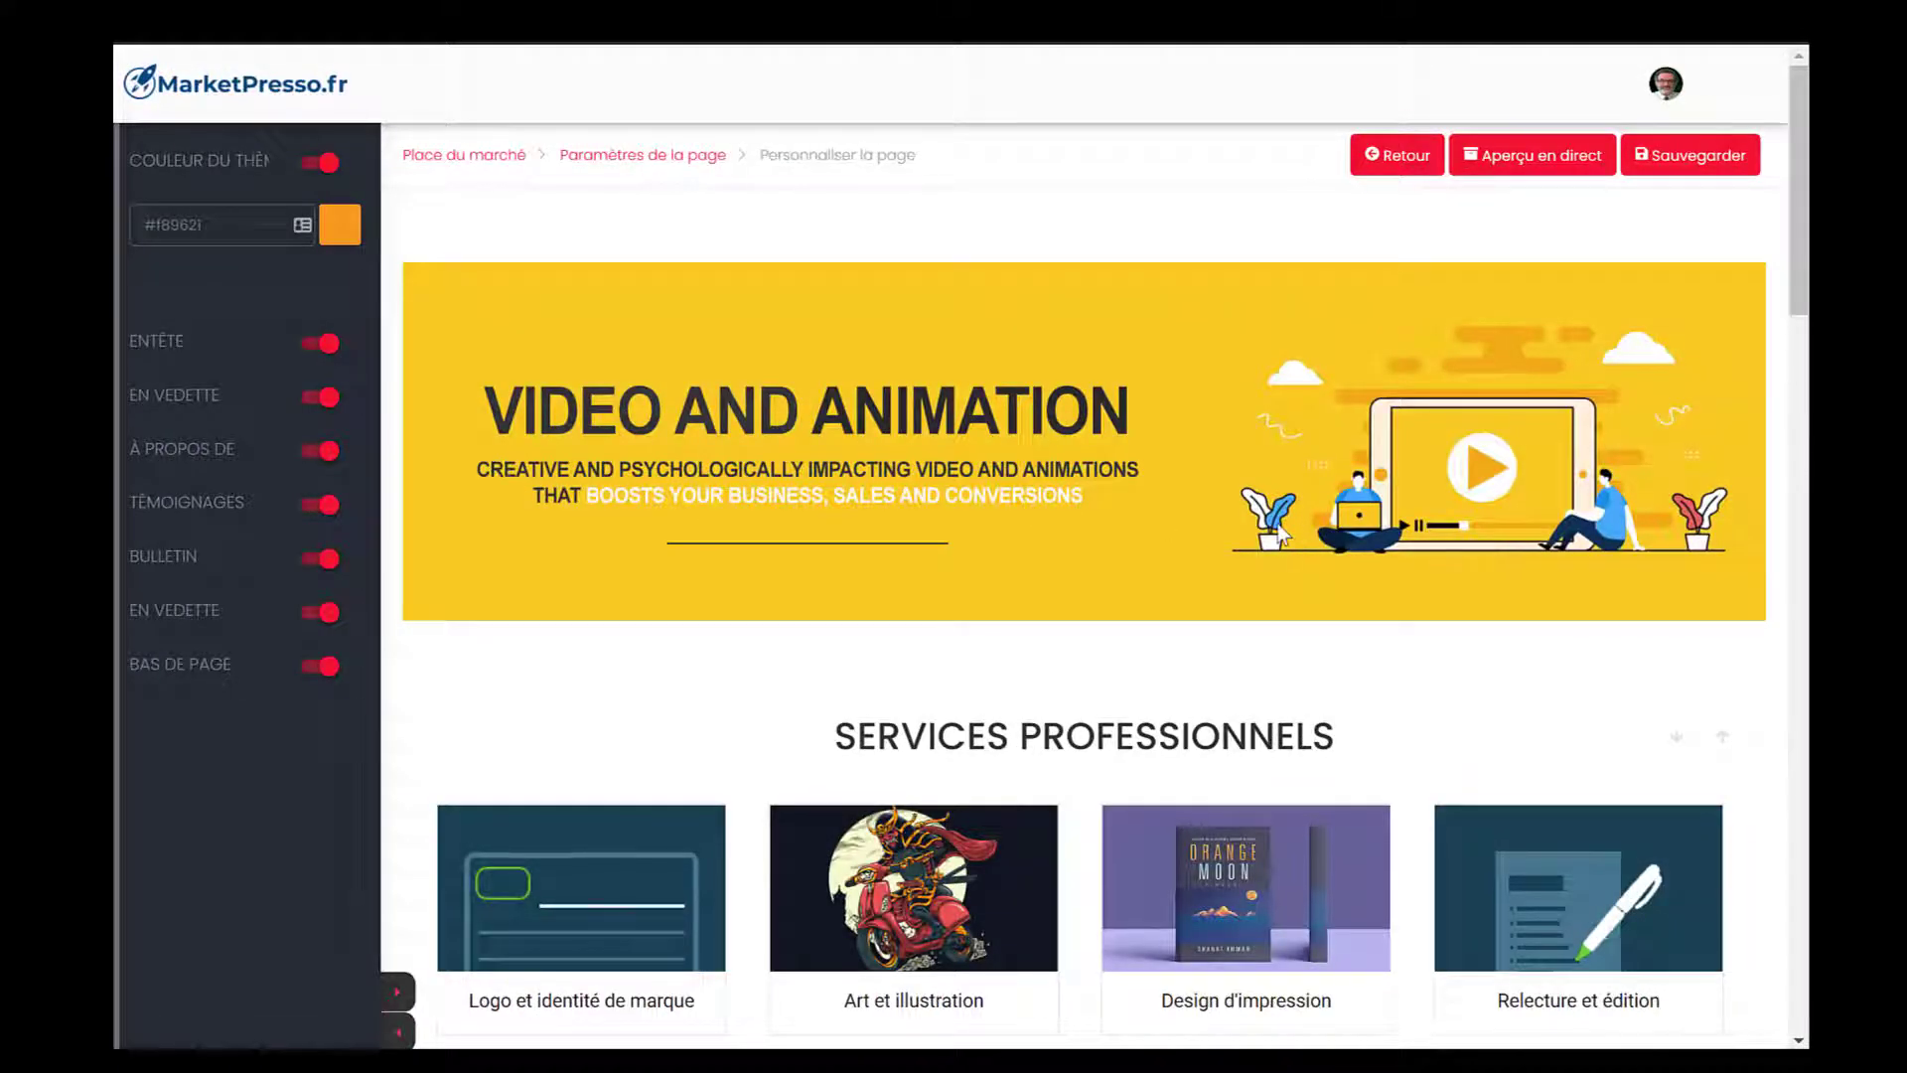
{"action": "scroll", "coordinate": [1281, 537], "scroll_direction": "down", "scroll_amount": 5}
{"action": "scroll", "coordinate": [1279, 537], "scroll_direction": "down", "scroll_amount": 18}
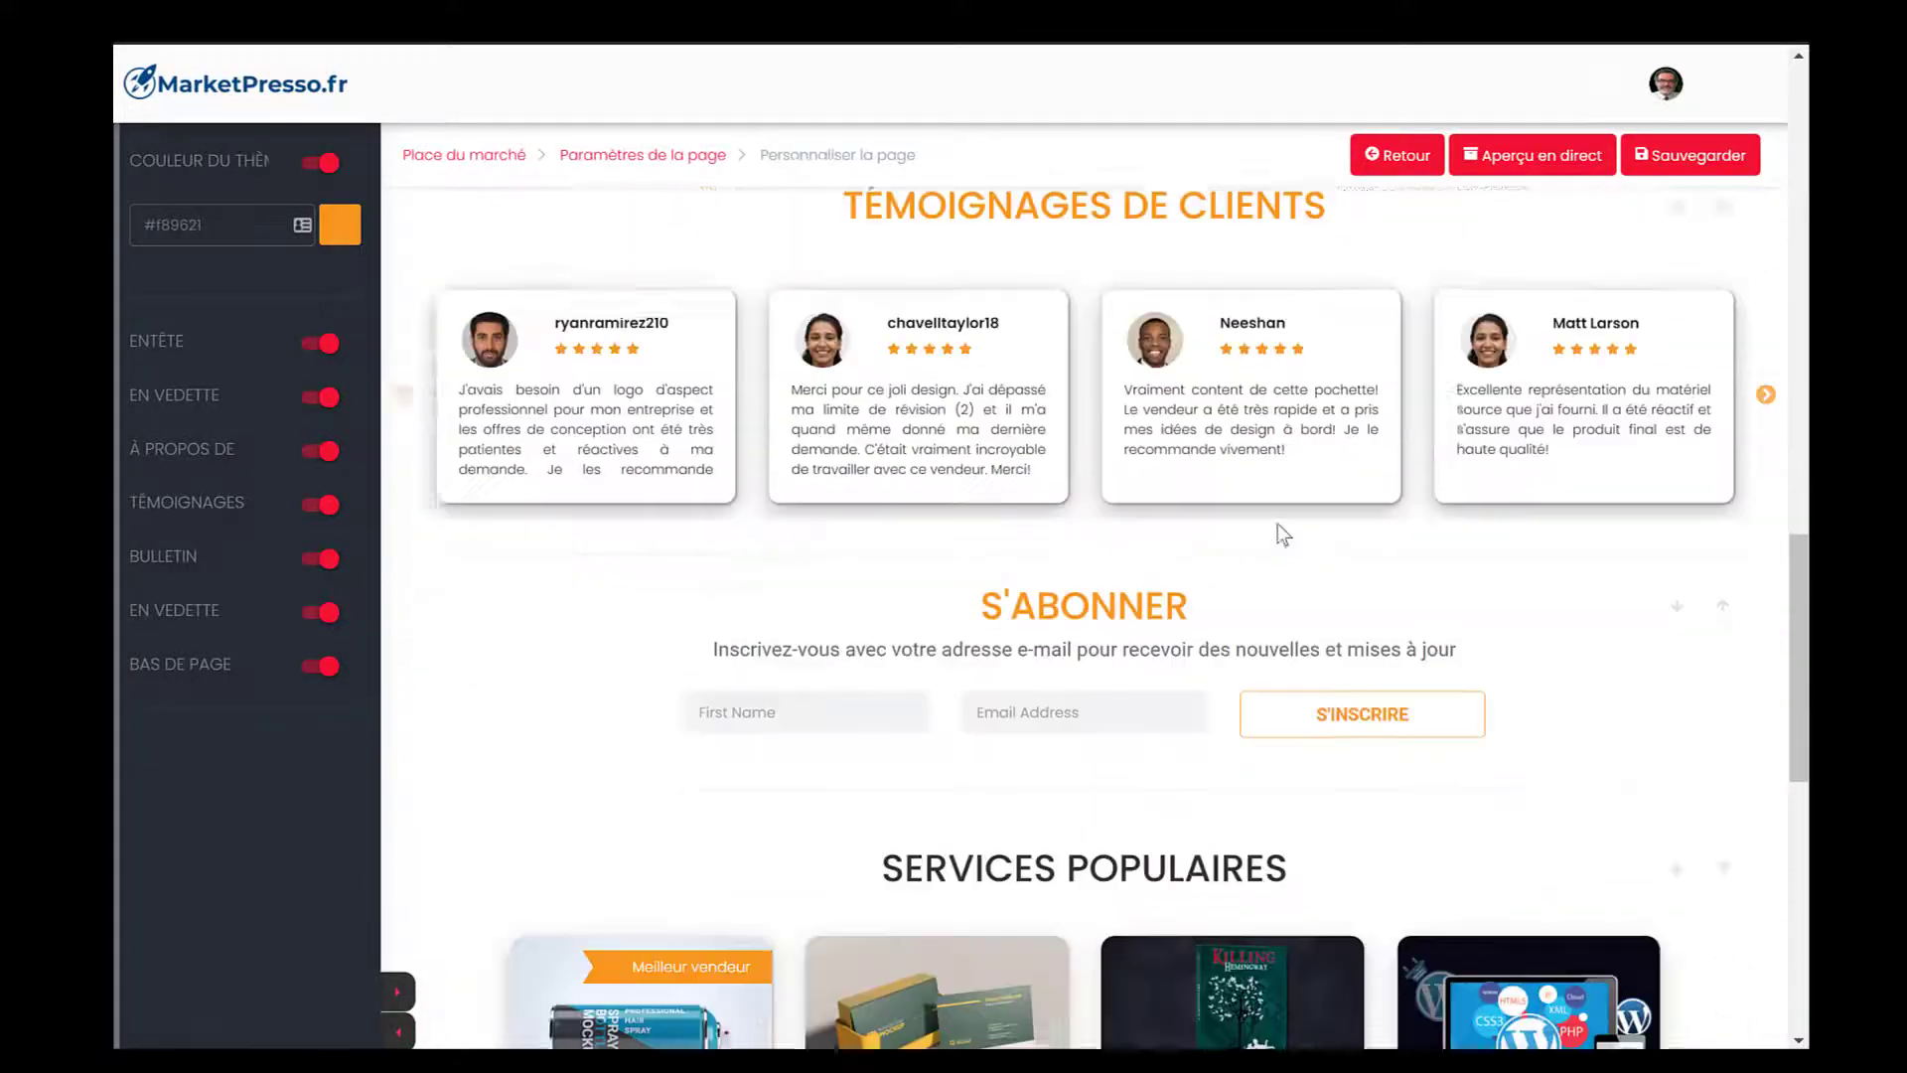
{"action": "scroll", "coordinate": [1279, 524], "scroll_direction": "down", "scroll_amount": 6}
{"action": "scroll", "coordinate": [1279, 526], "scroll_direction": "up", "scroll_amount": 18}
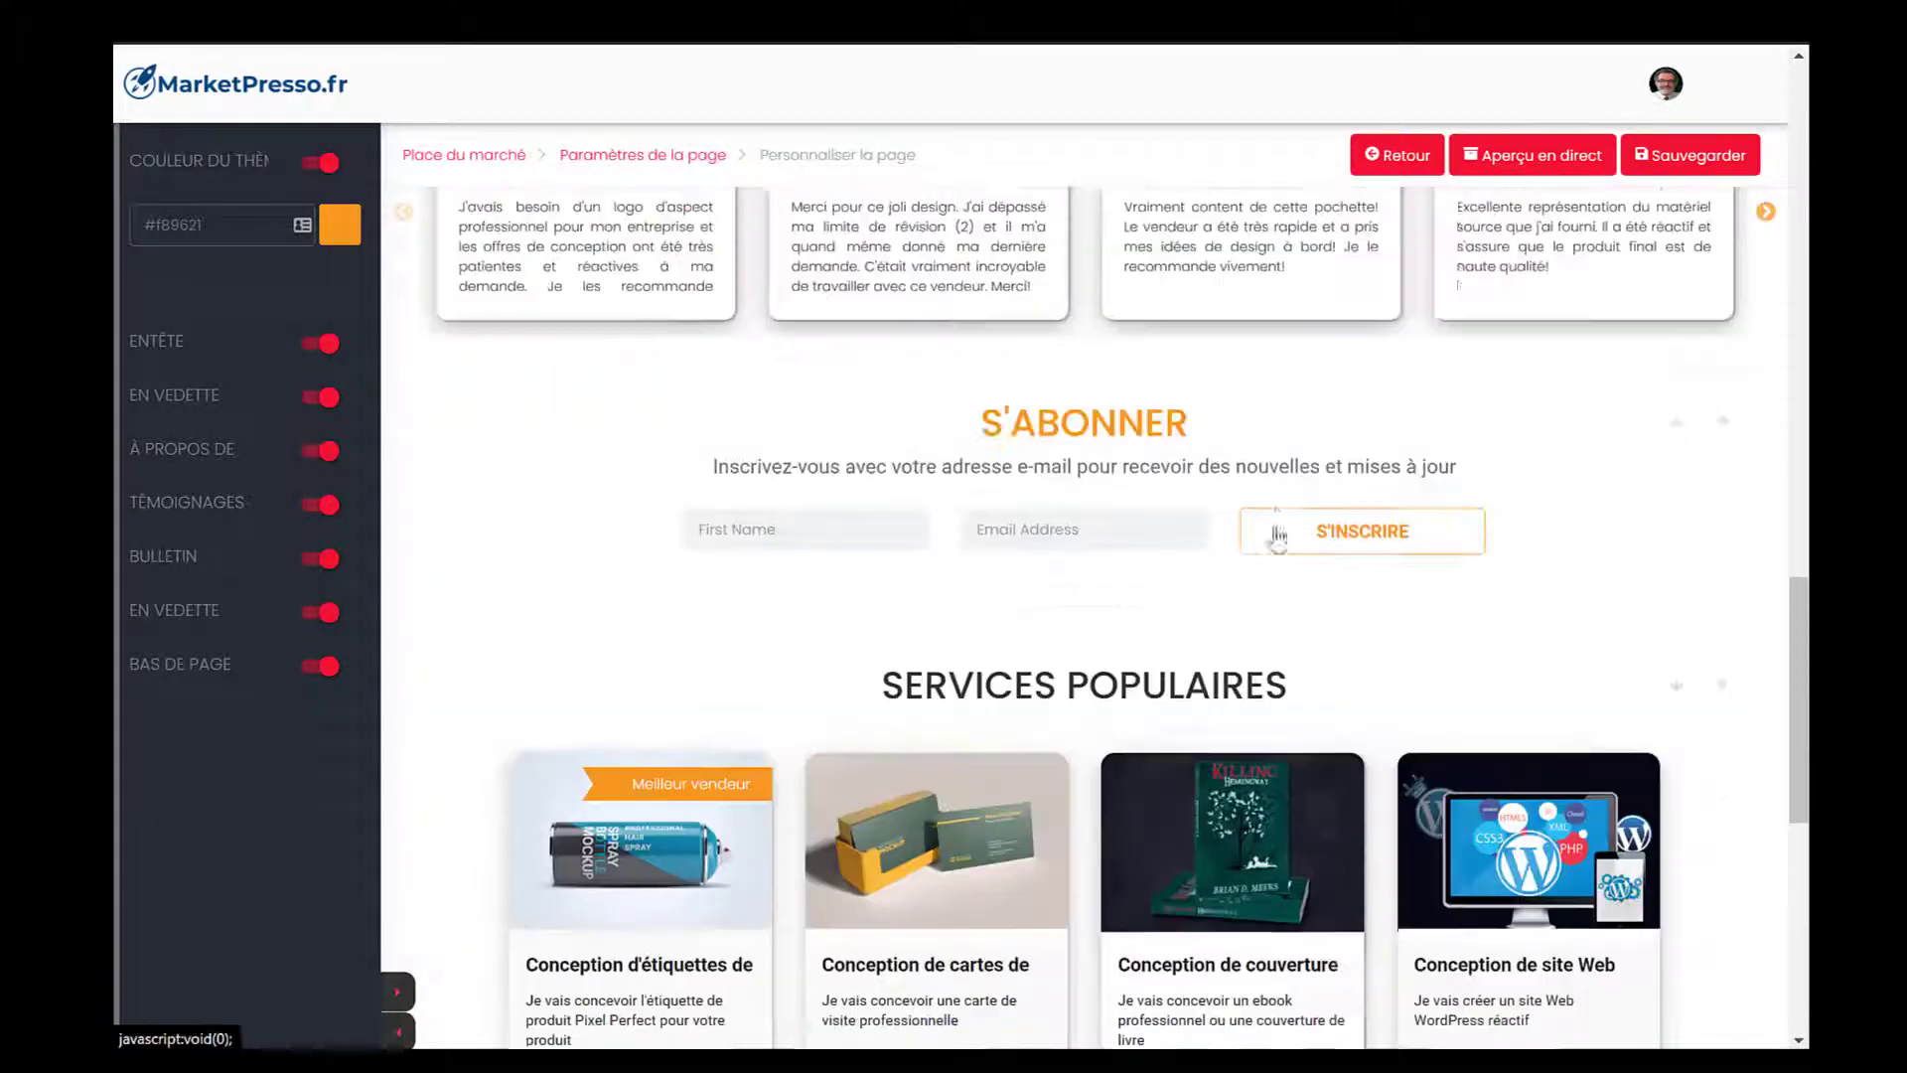
{"action": "scroll", "coordinate": [1276, 534], "scroll_direction": "up", "scroll_amount": 15}
{"action": "scroll", "coordinate": [1277, 534], "scroll_direction": "down", "scroll_amount": 20}
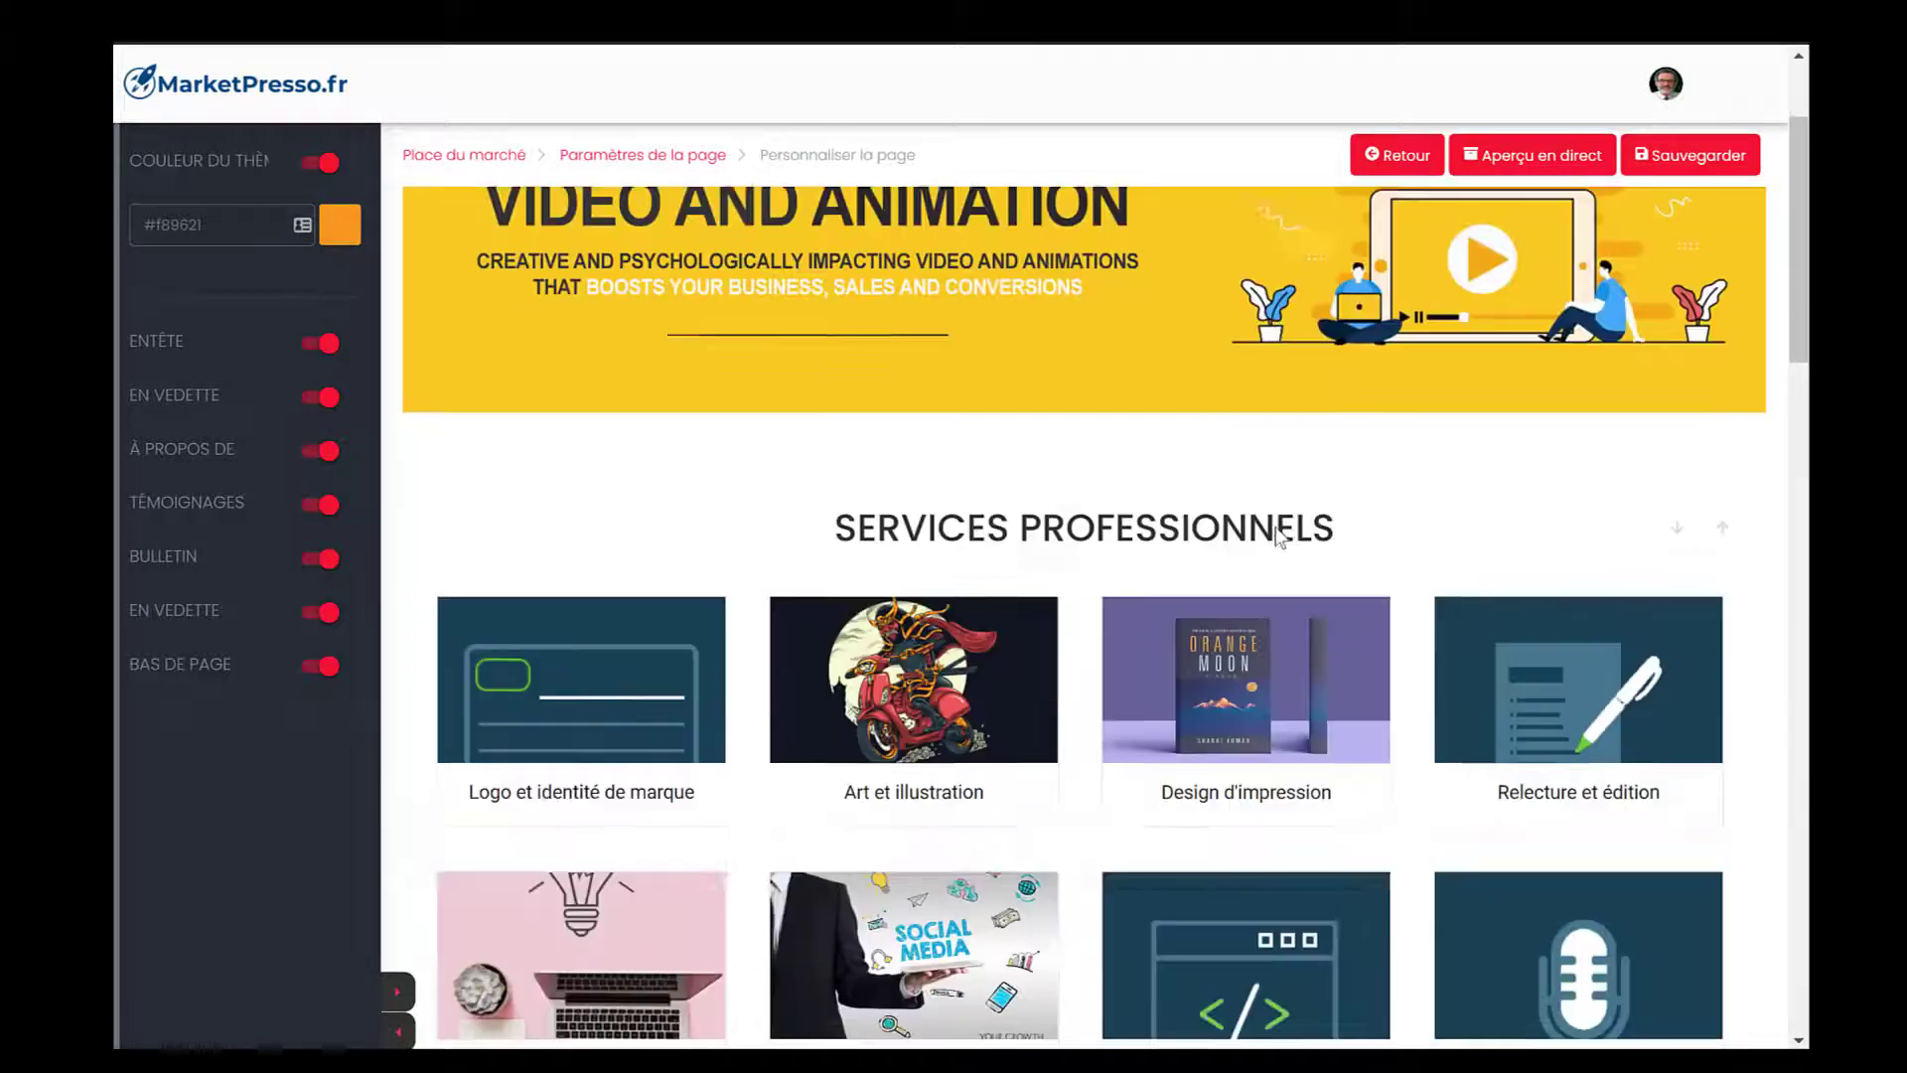
{"action": "scroll", "coordinate": [1280, 537], "scroll_direction": "down", "scroll_amount": 11}
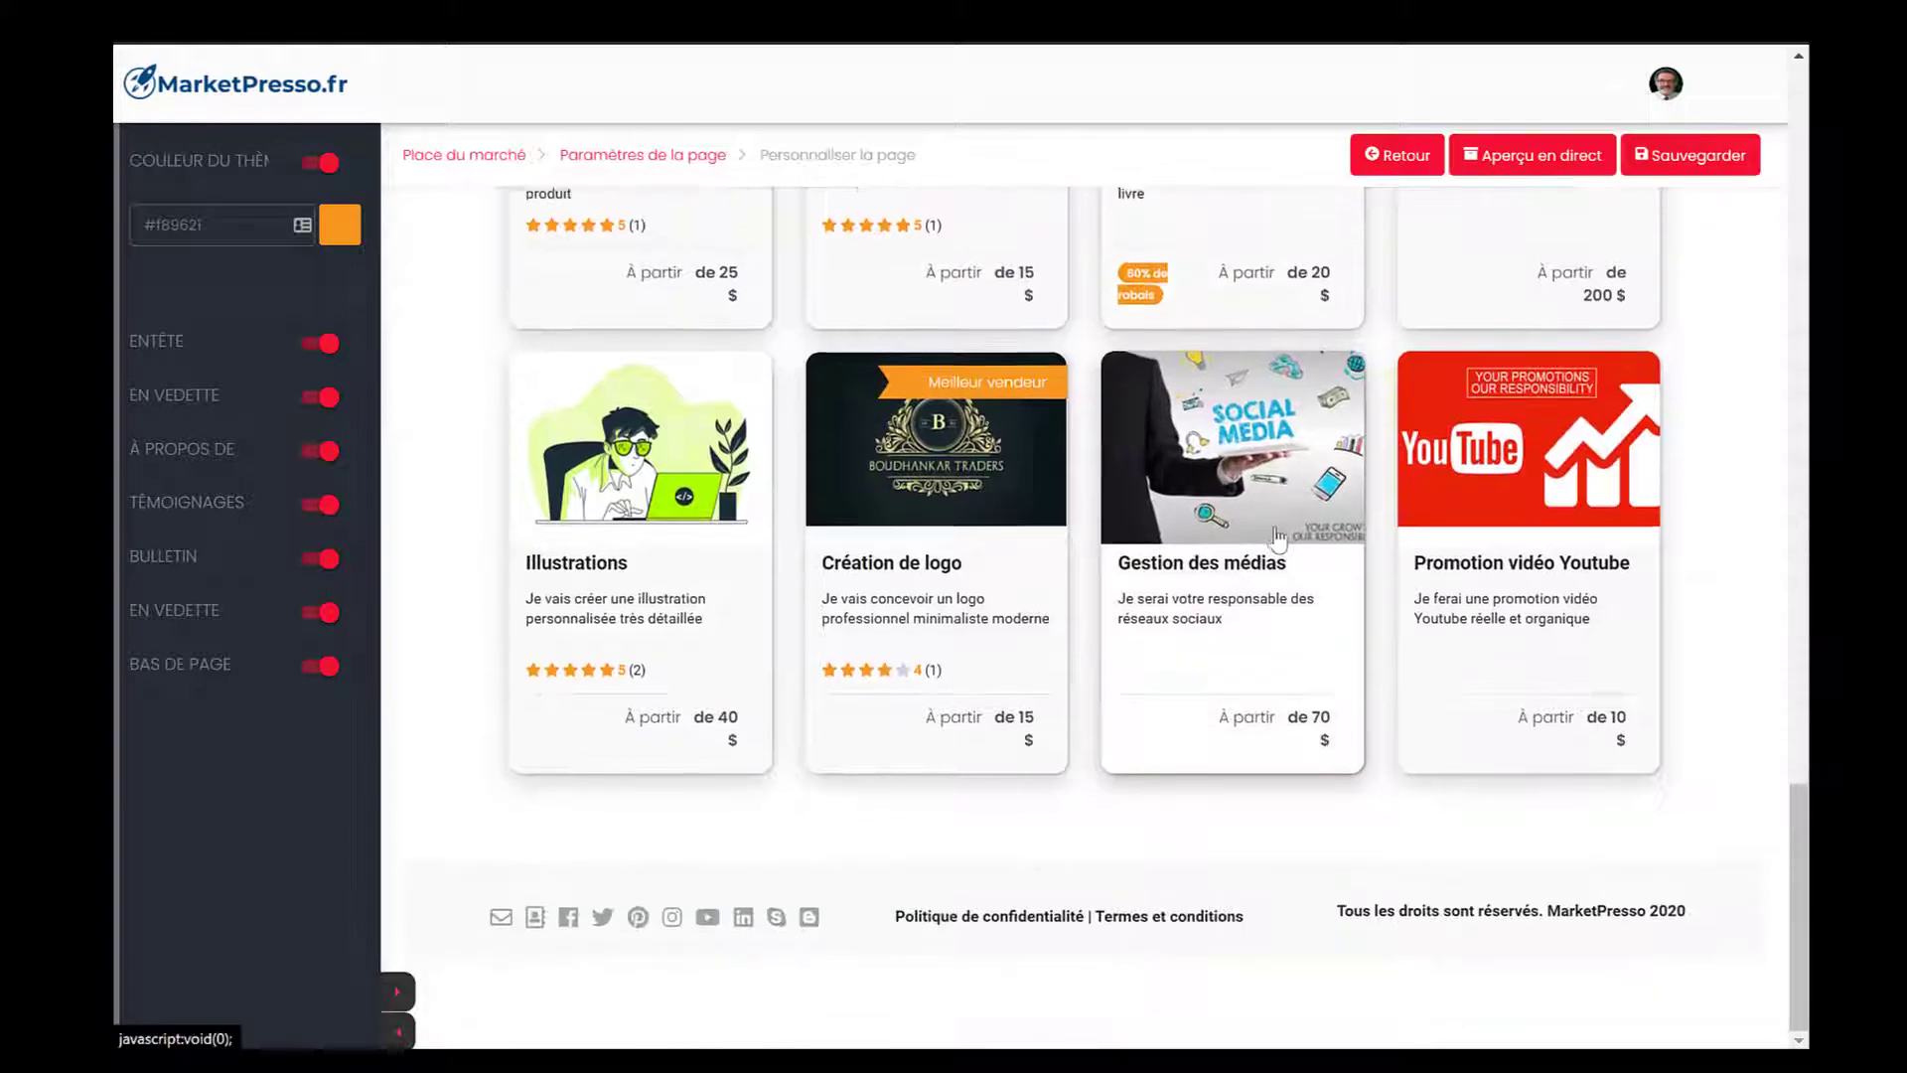
{"action": "scroll", "coordinate": [1278, 539], "scroll_direction": "up", "scroll_amount": 3}
{"action": "scroll", "coordinate": [1278, 538], "scroll_direction": "up", "scroll_amount": 12}
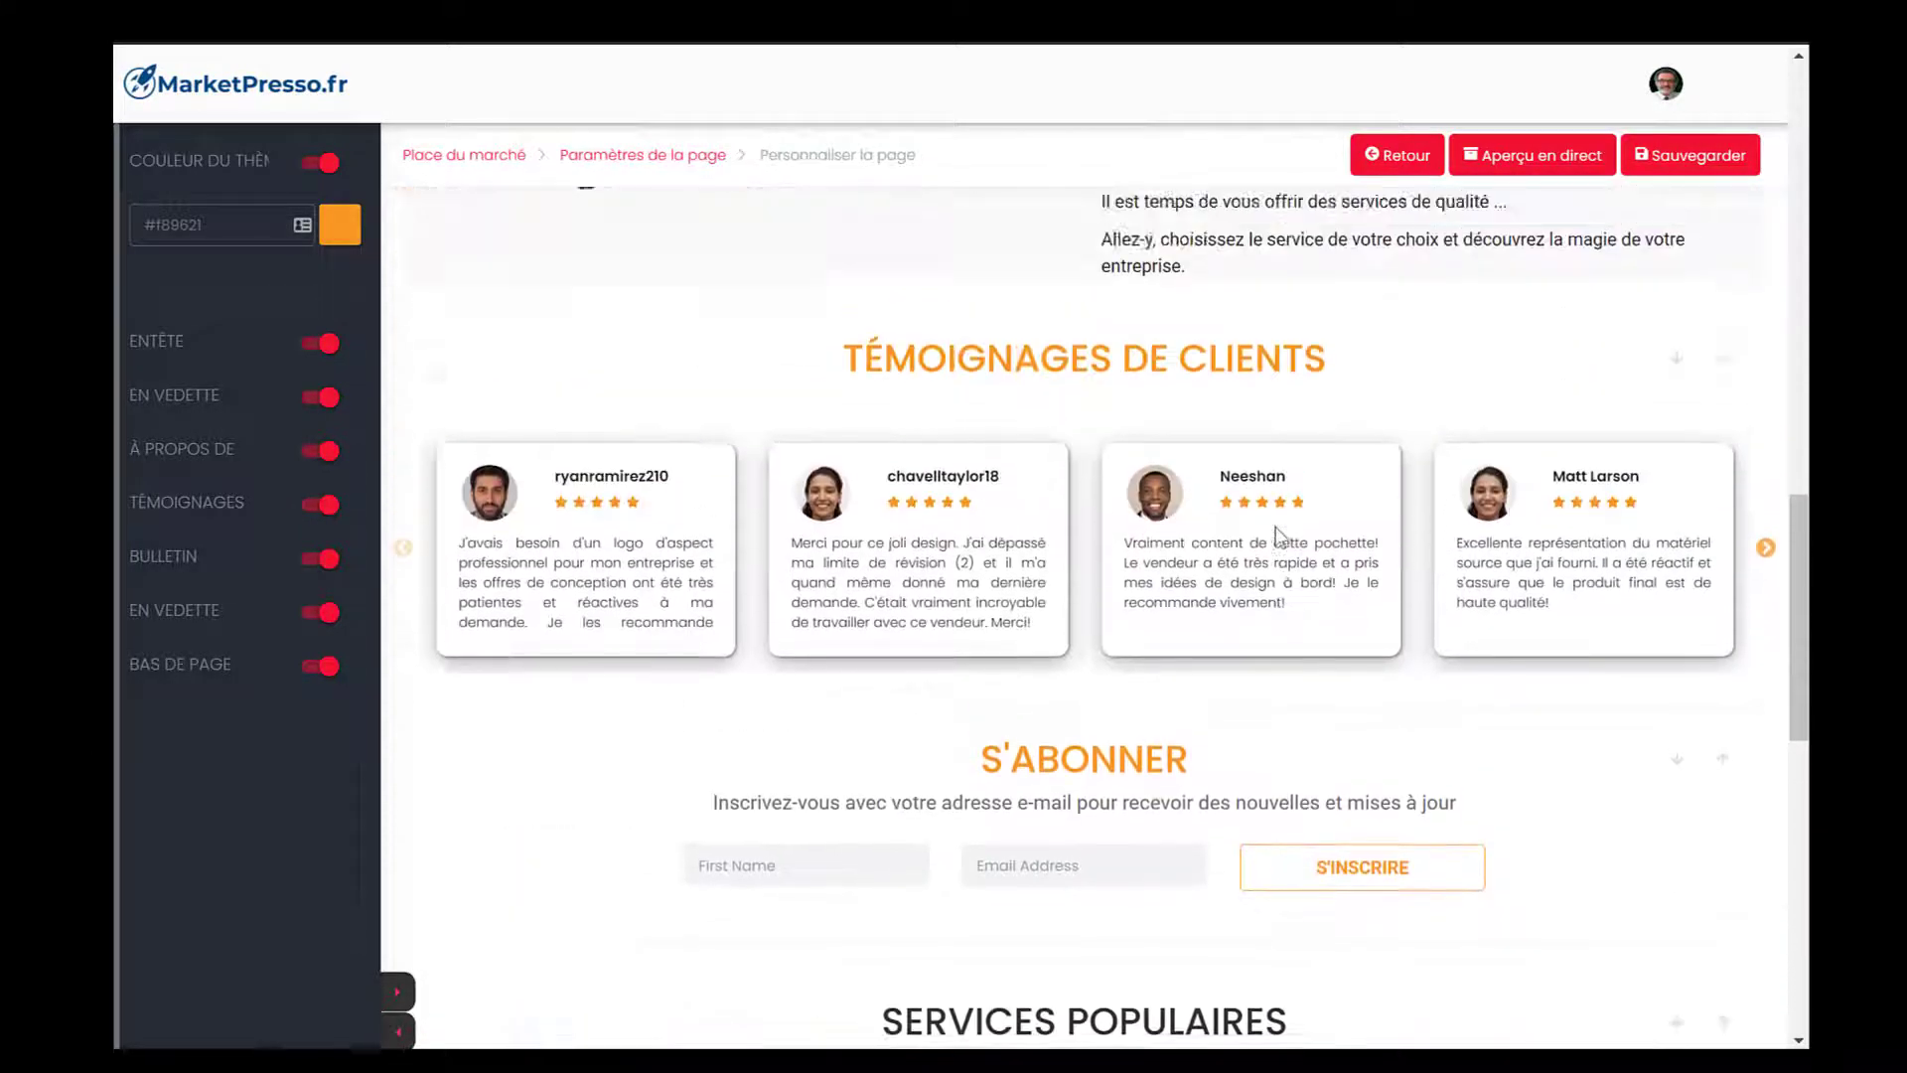
{"action": "scroll", "coordinate": [1279, 538], "scroll_direction": "up", "scroll_amount": 12}
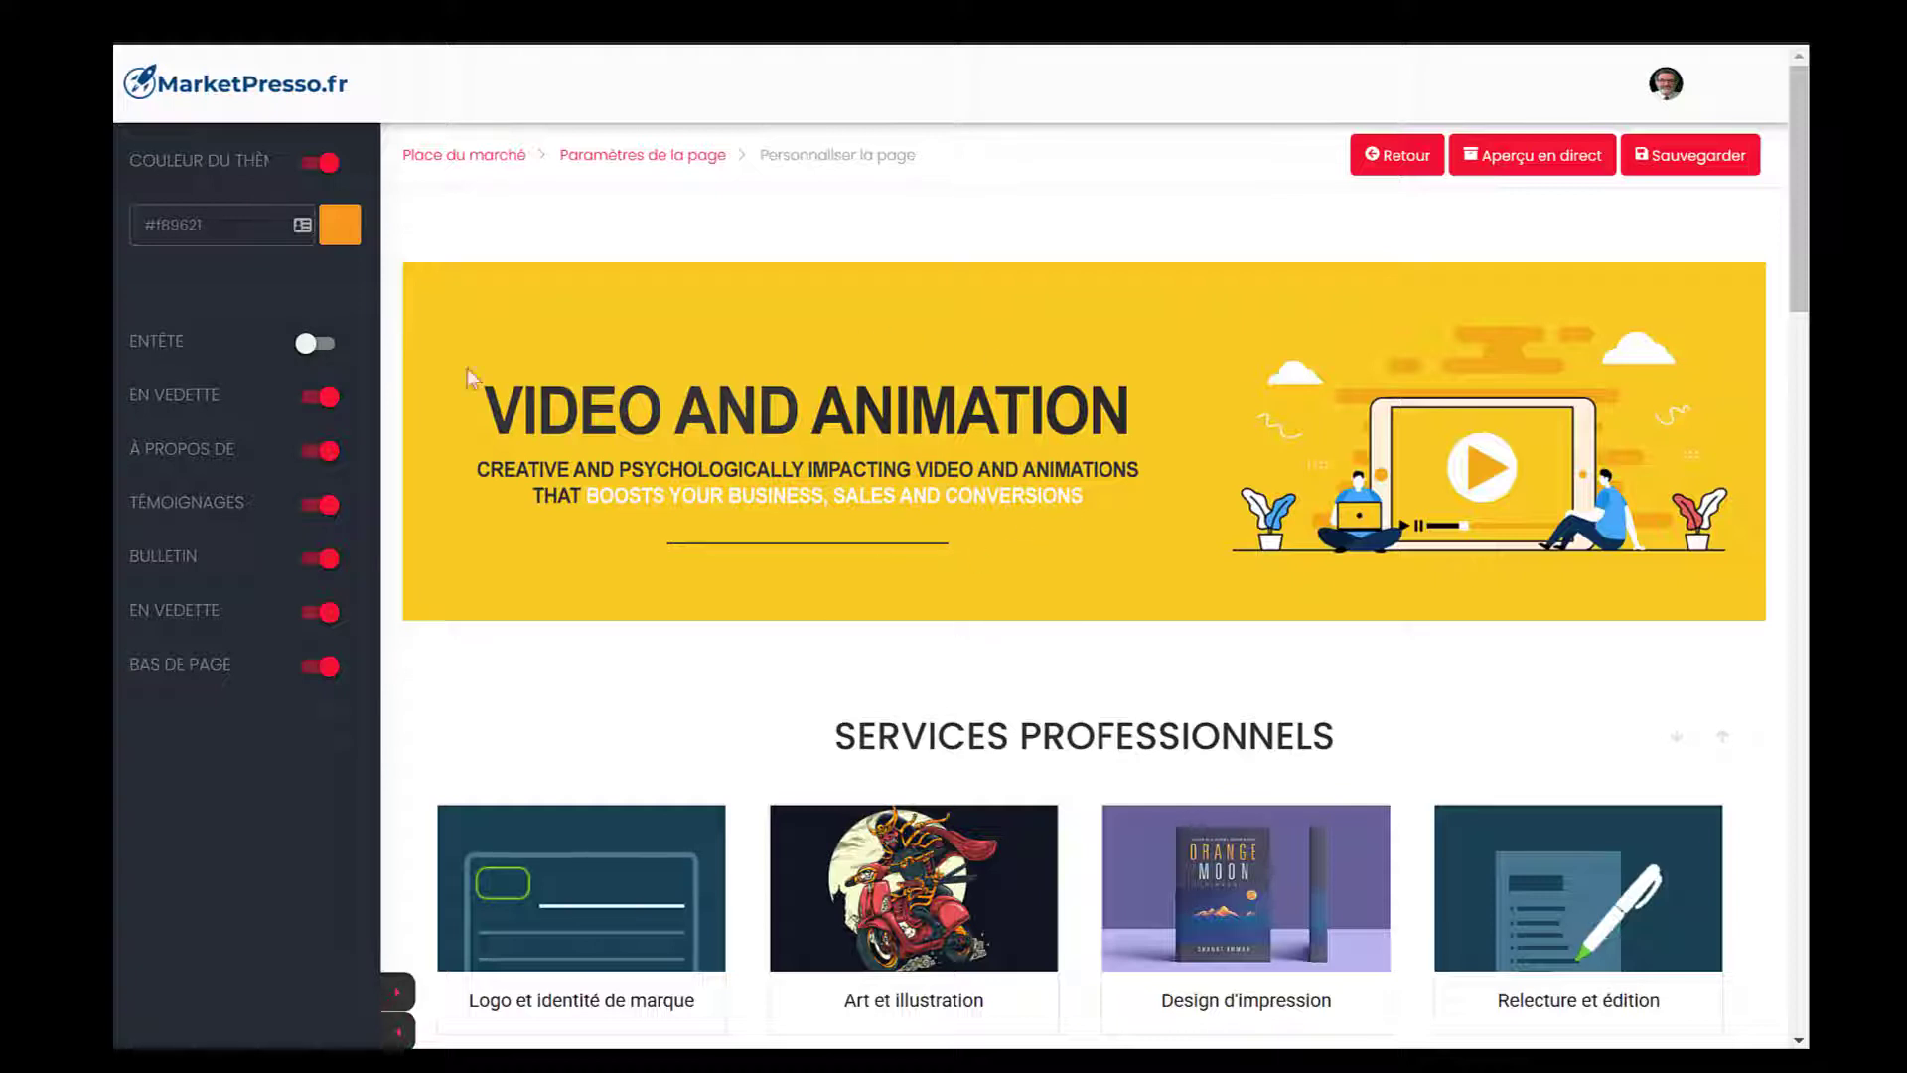
Step: Re-enable the header section and save the page with baniere_formation.jpg uploaded as its first banner image
{"action": "left_click", "coordinate": [325, 347]}
{"action": "left_click", "coordinate": [149, 353]}
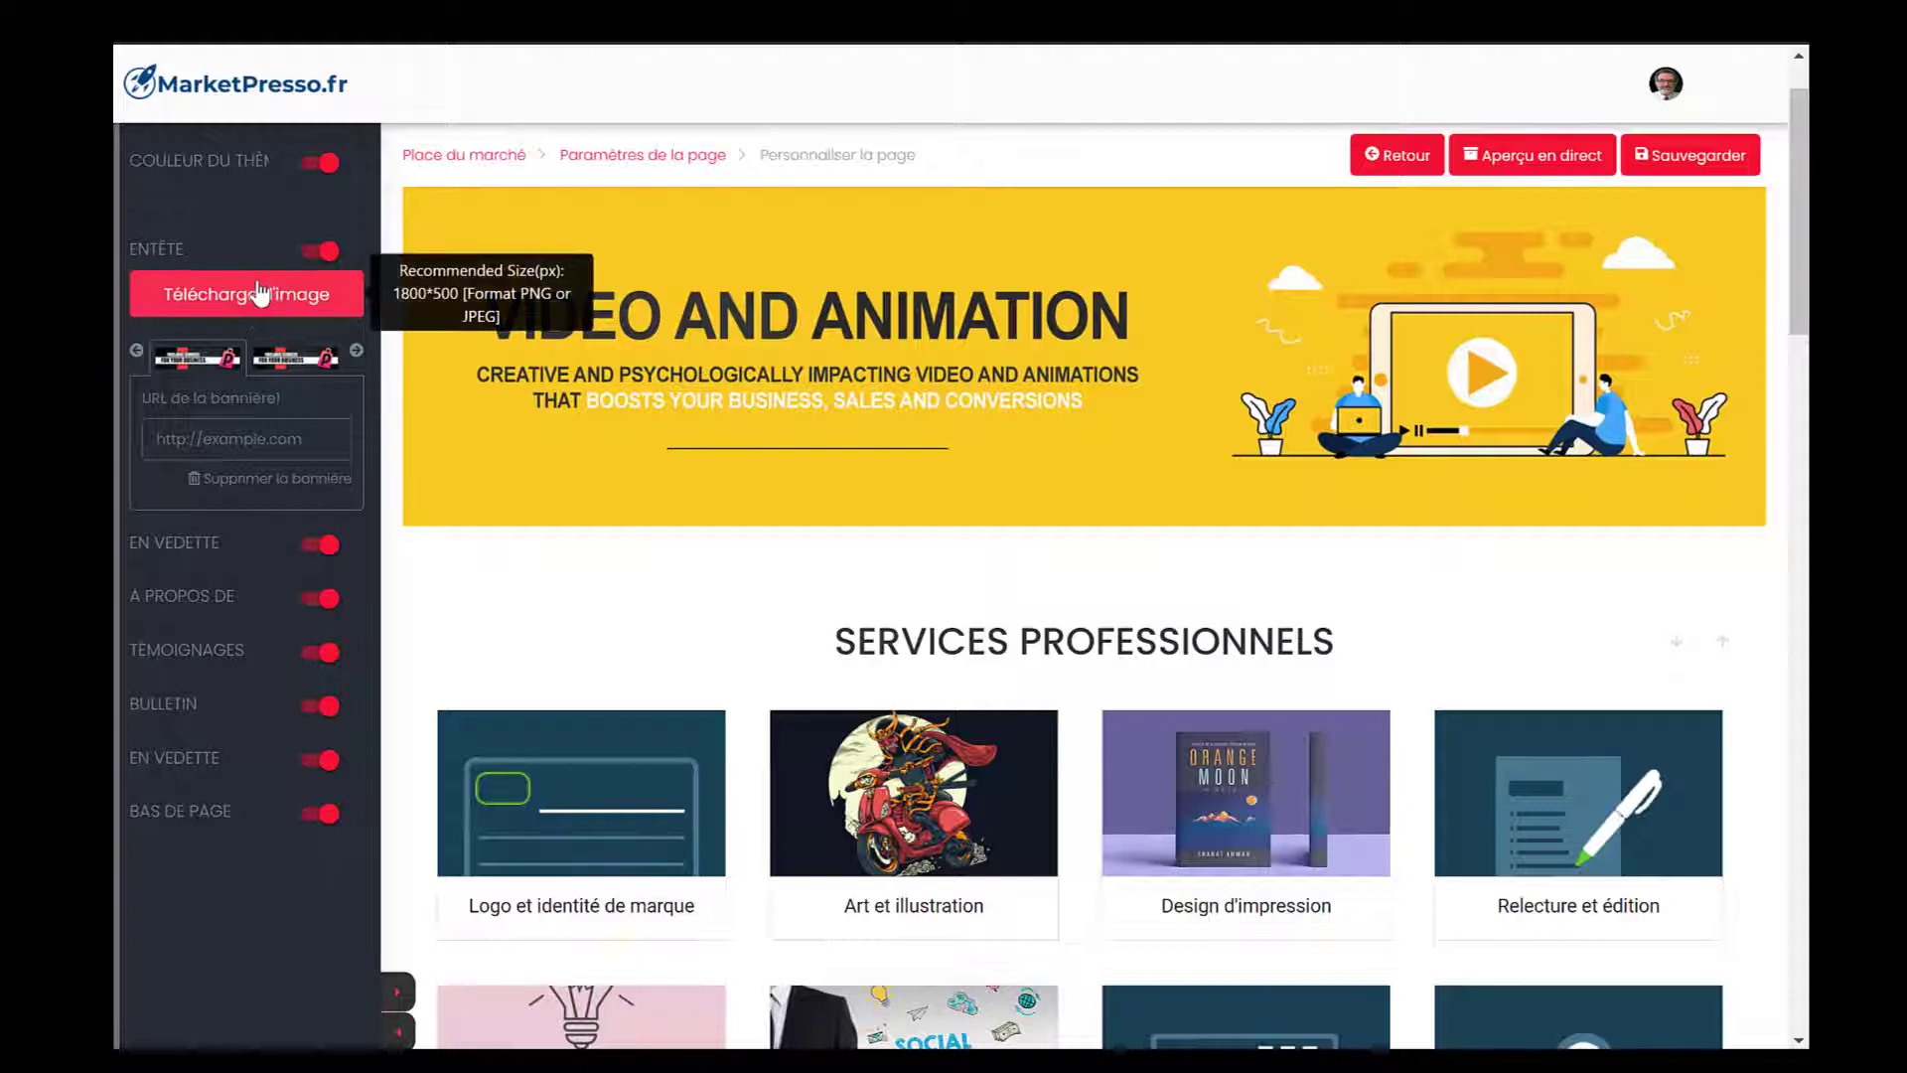
{"action": "left_click", "coordinate": [316, 309]}
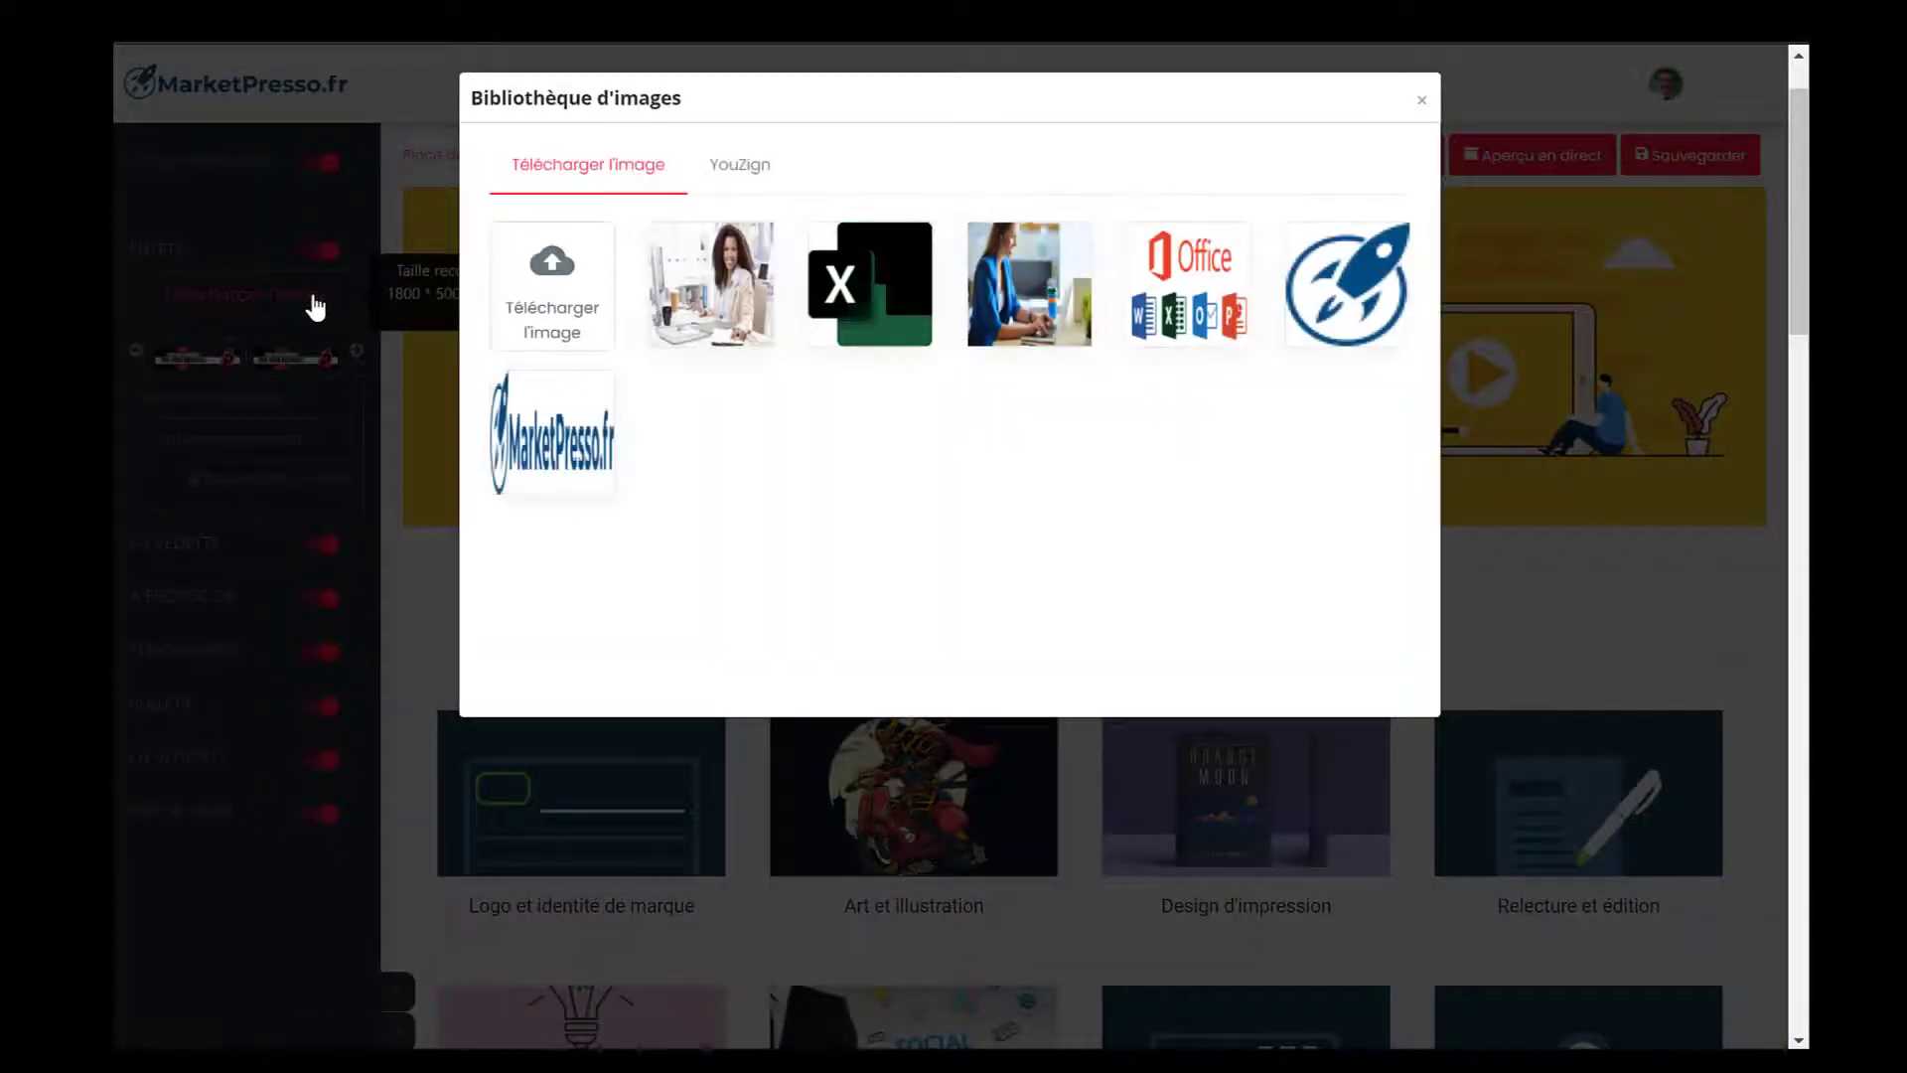
{"action": "left_click", "coordinate": [562, 278]}
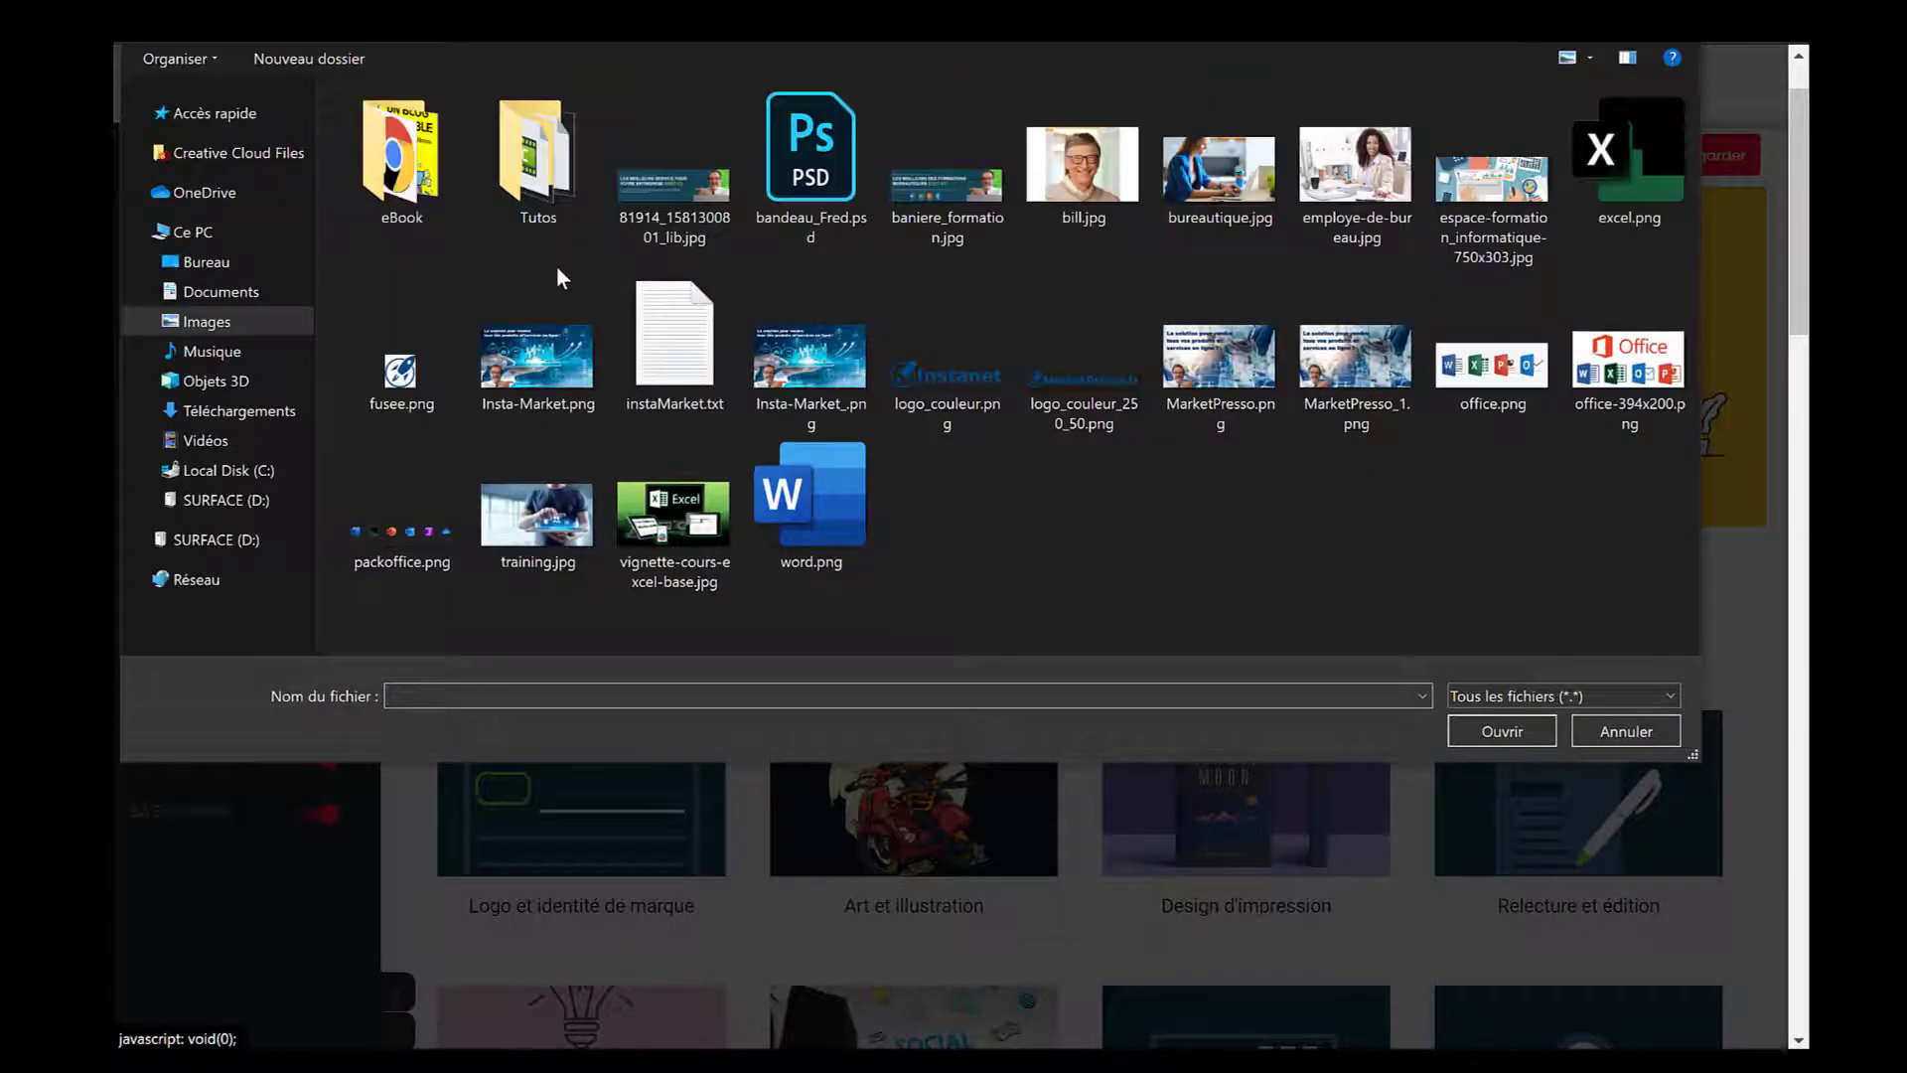
{"action": "left_click", "coordinate": [938, 181]}
{"action": "left_click", "coordinate": [1510, 731]}
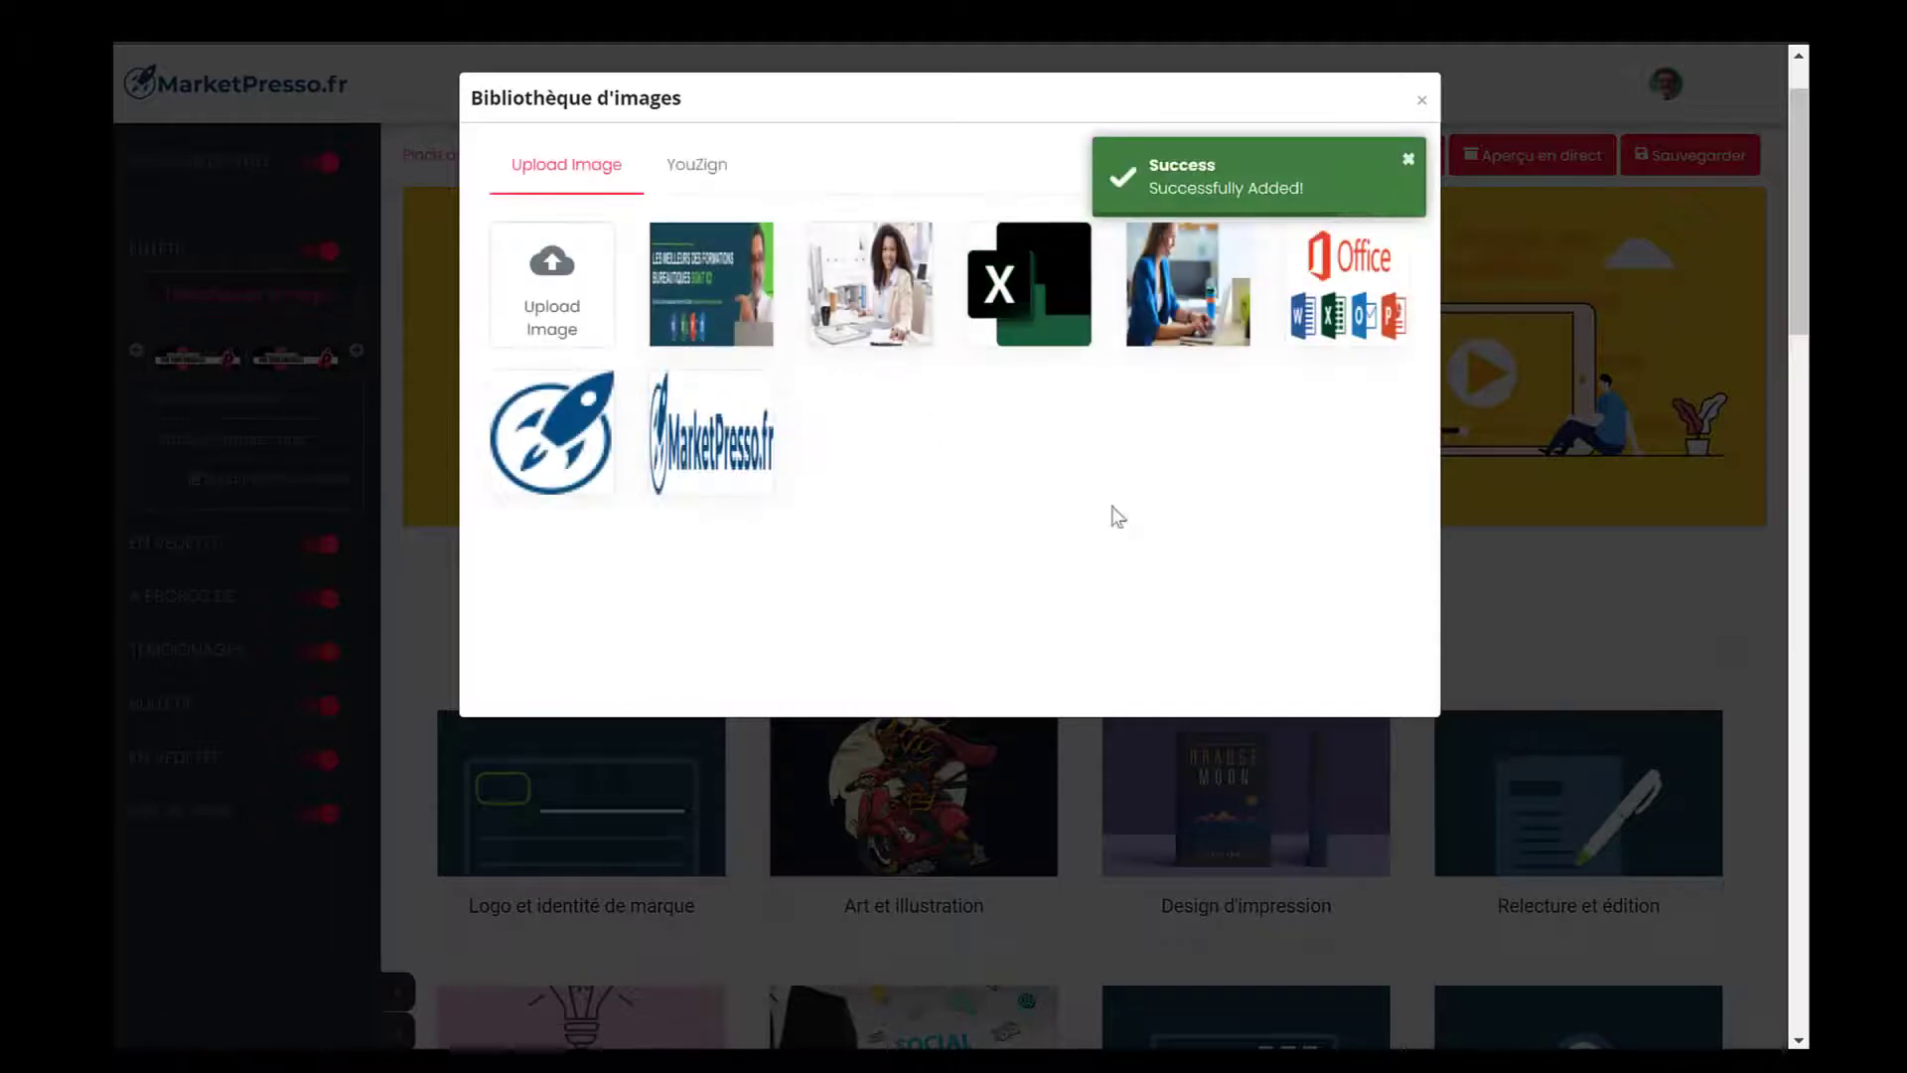
{"action": "left_click", "coordinate": [681, 288]}
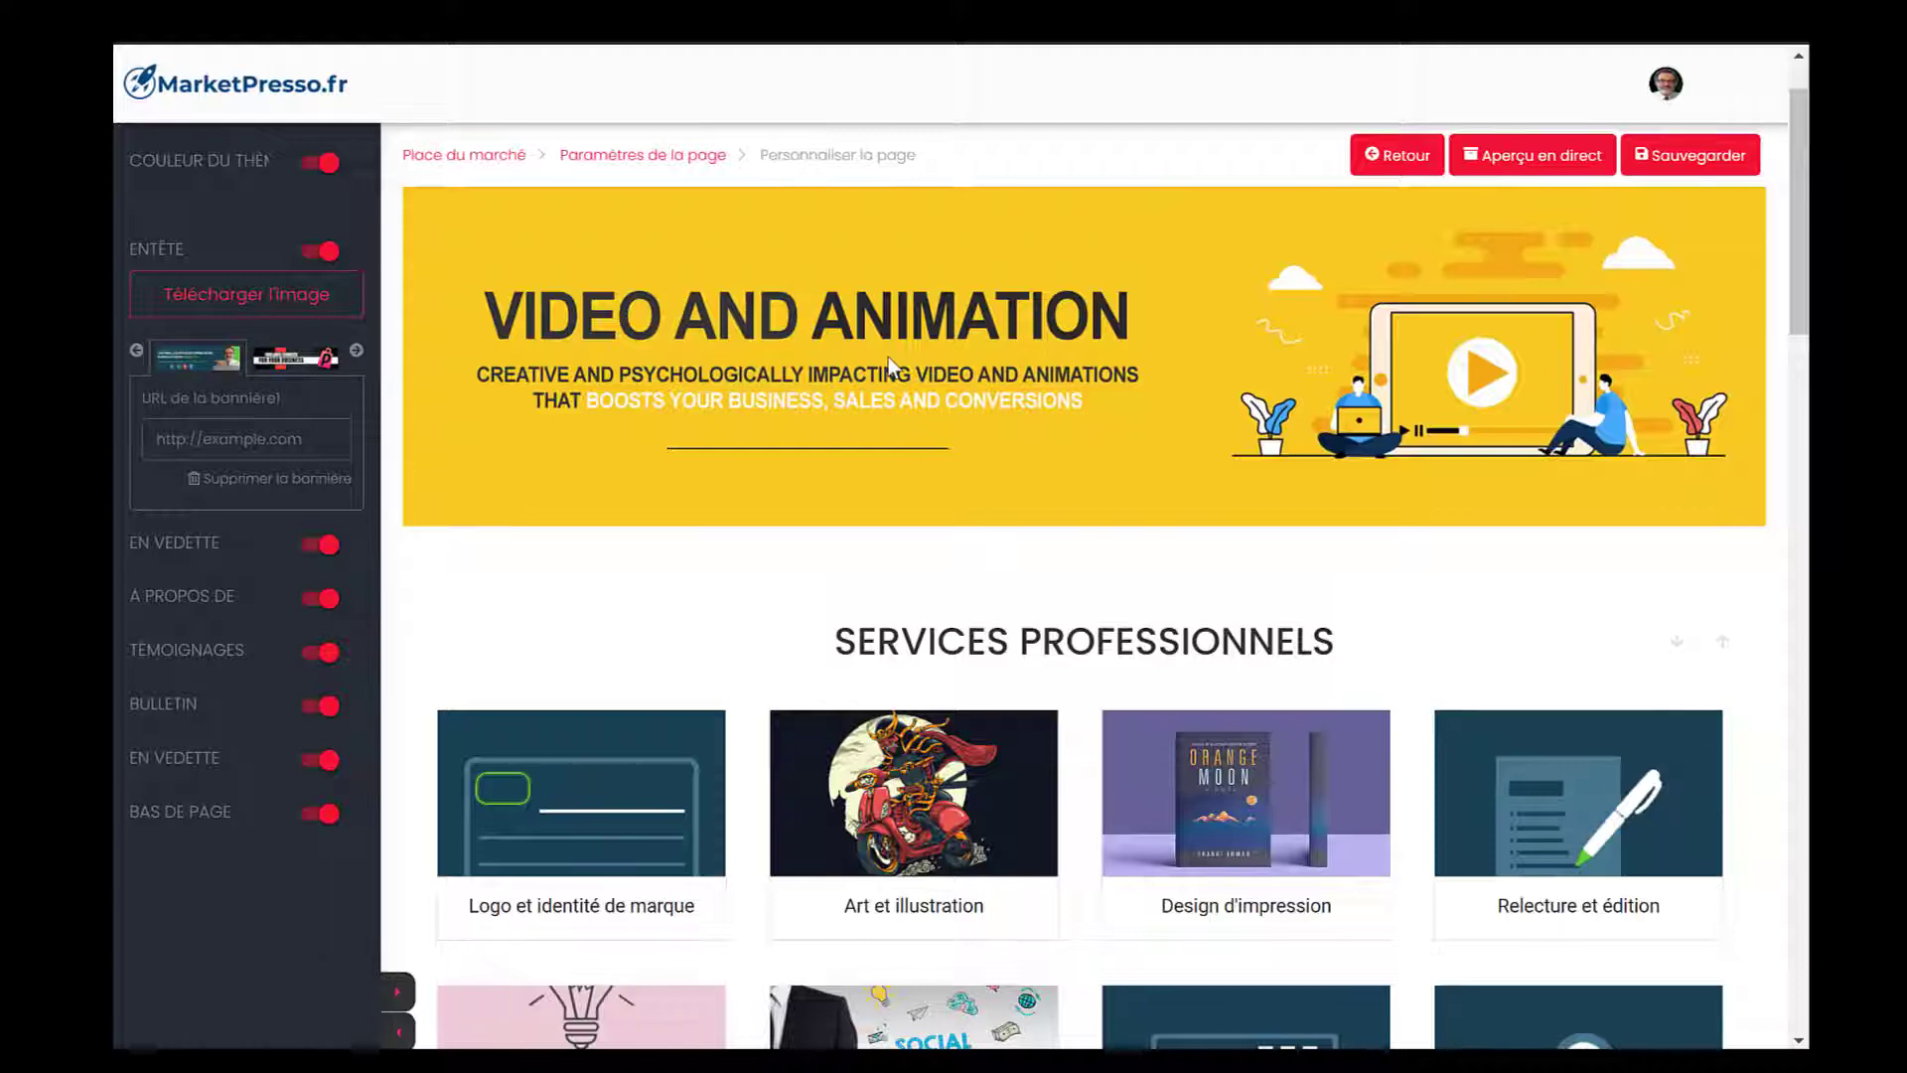
{"action": "left_click", "coordinate": [1694, 156]}
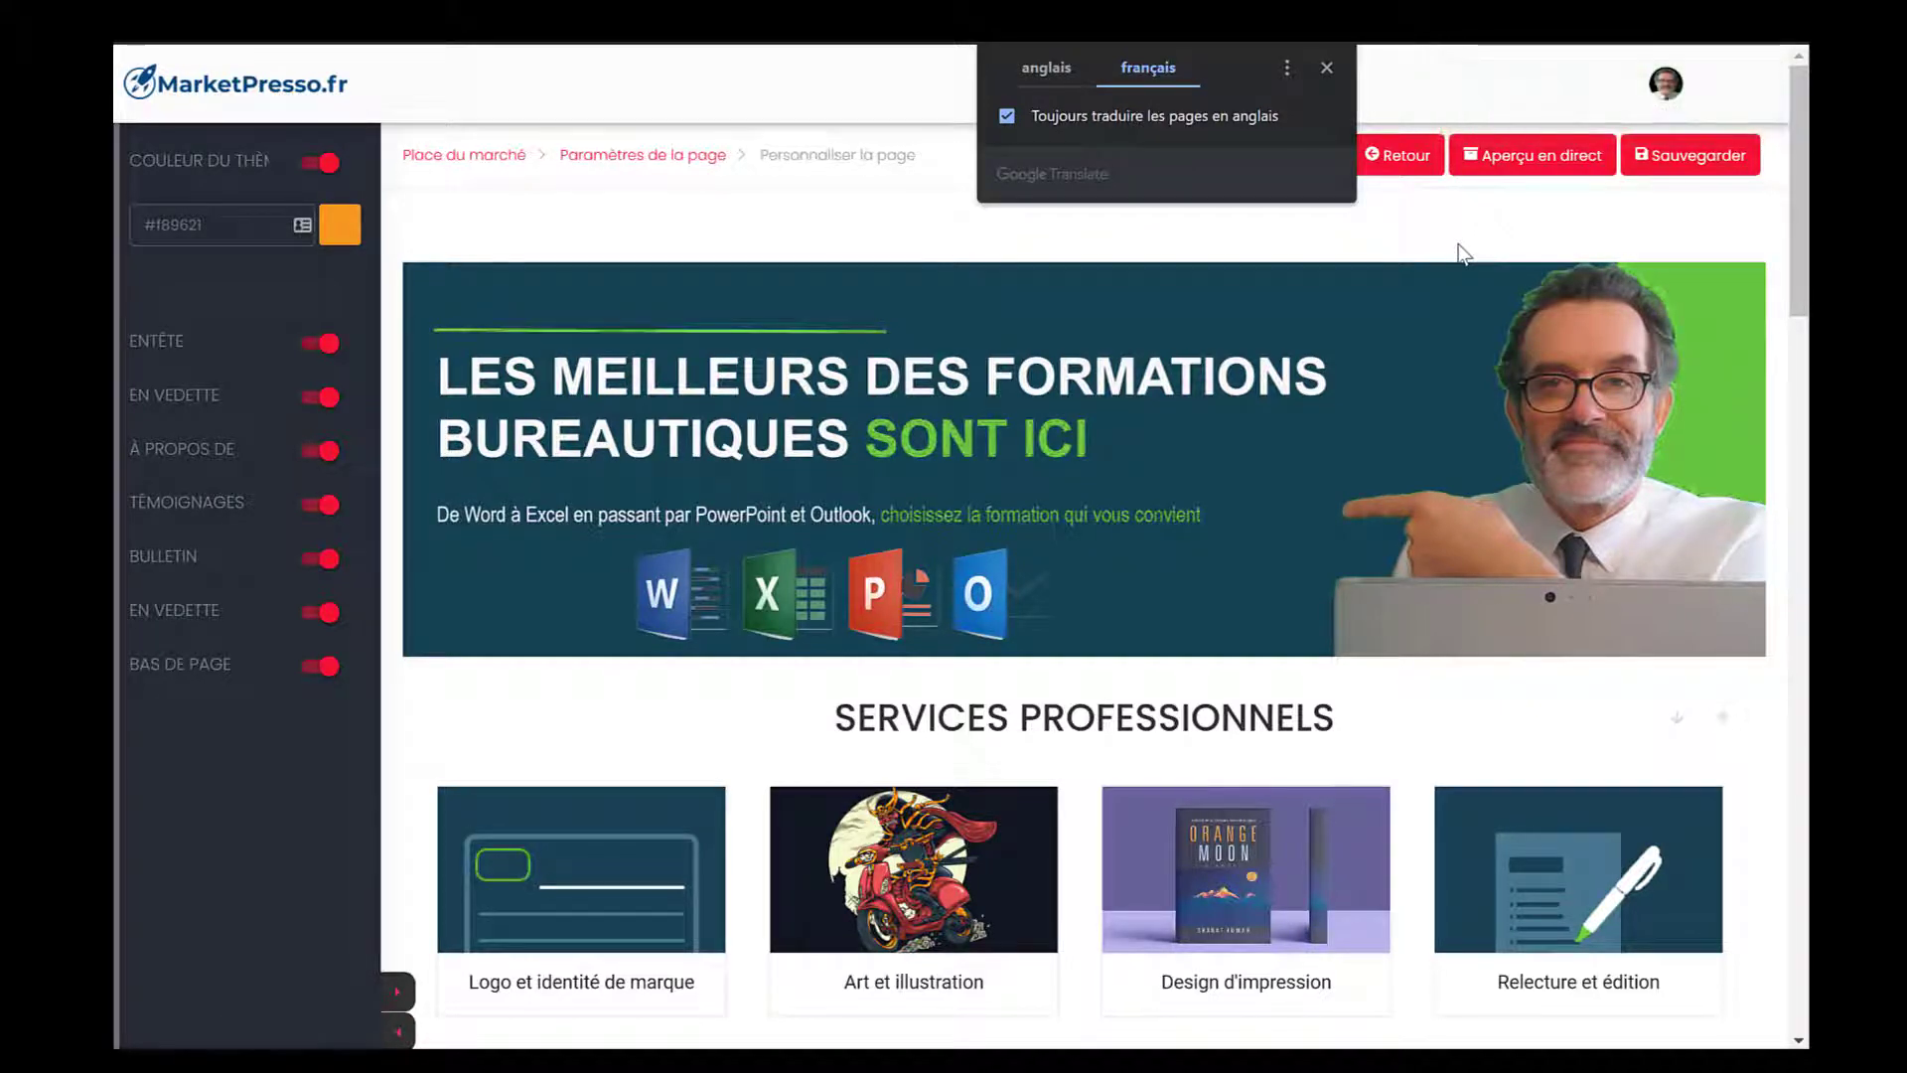
Step: Disable the first featured section, which shows the professional services categories
{"action": "scroll", "coordinate": [1098, 581], "scroll_direction": "down", "scroll_amount": 3}
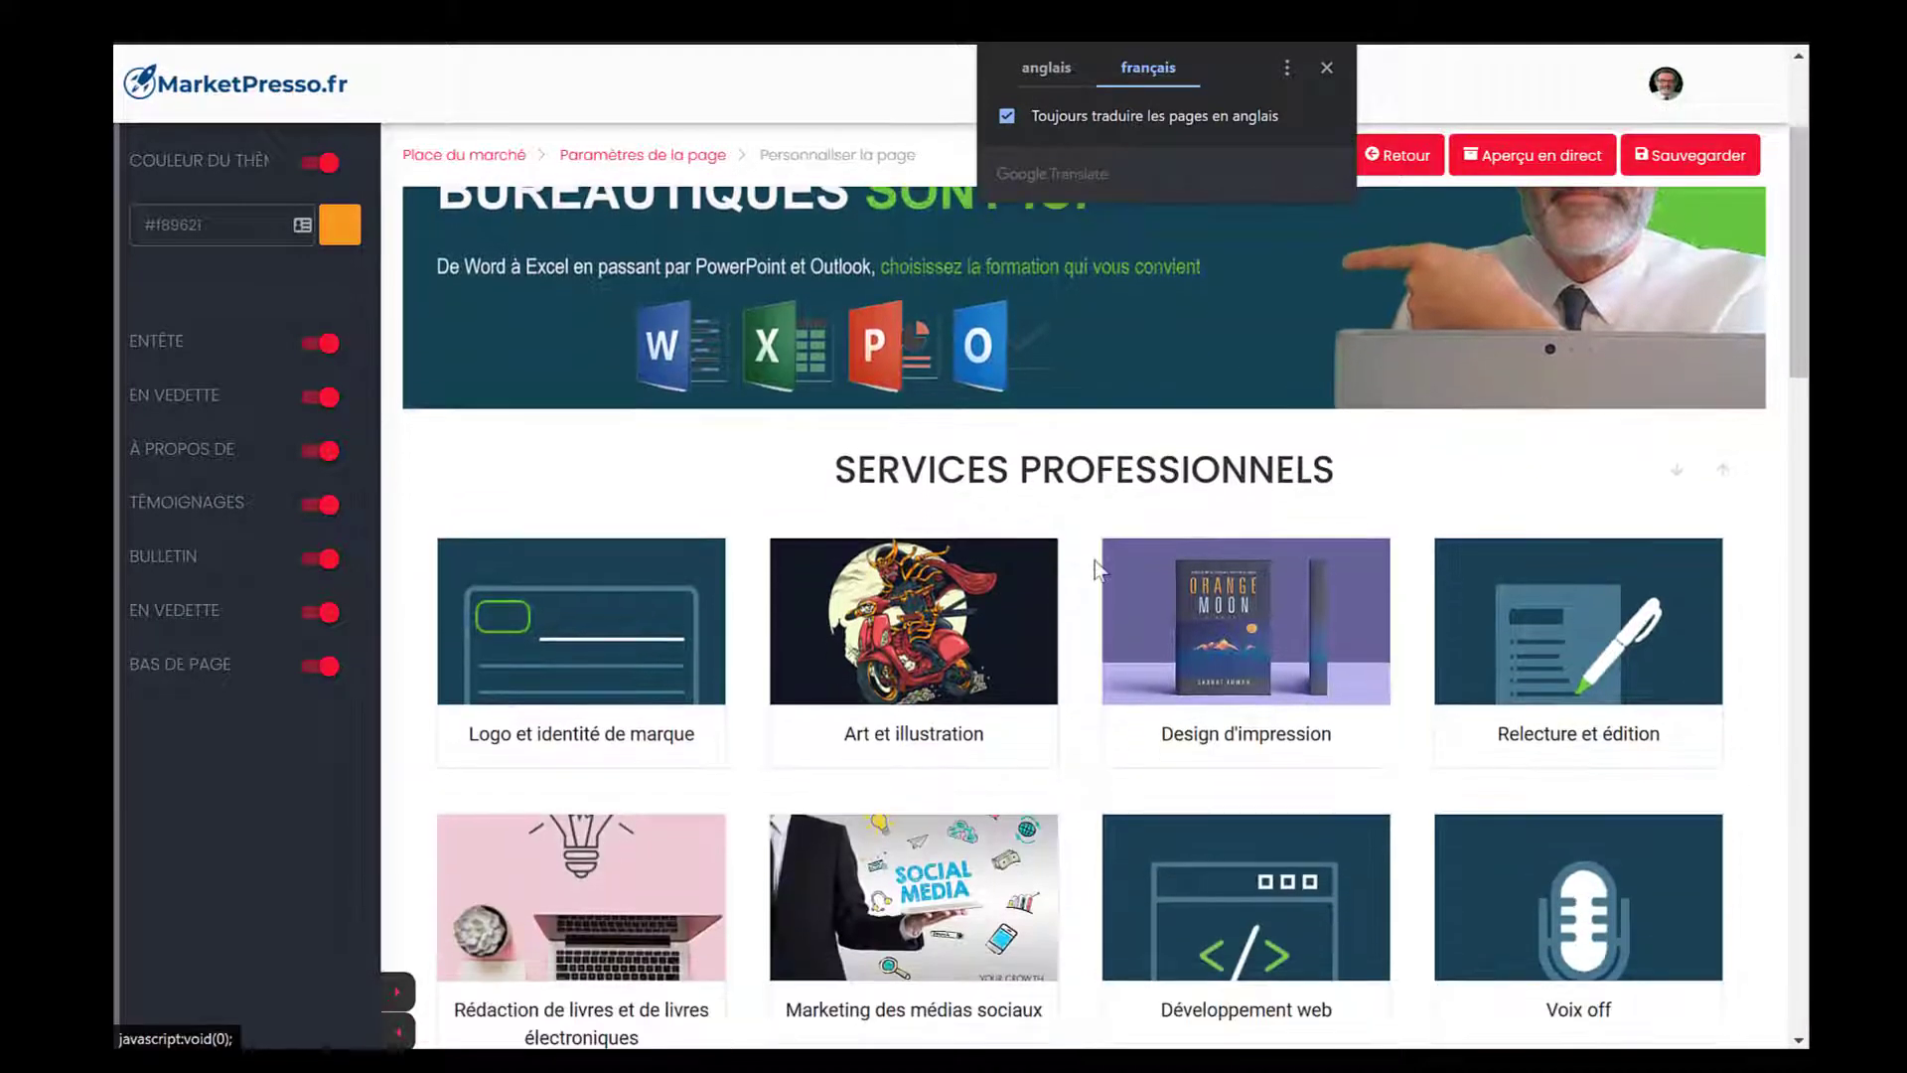
{"action": "scroll", "coordinate": [1083, 578], "scroll_direction": "down", "scroll_amount": 1}
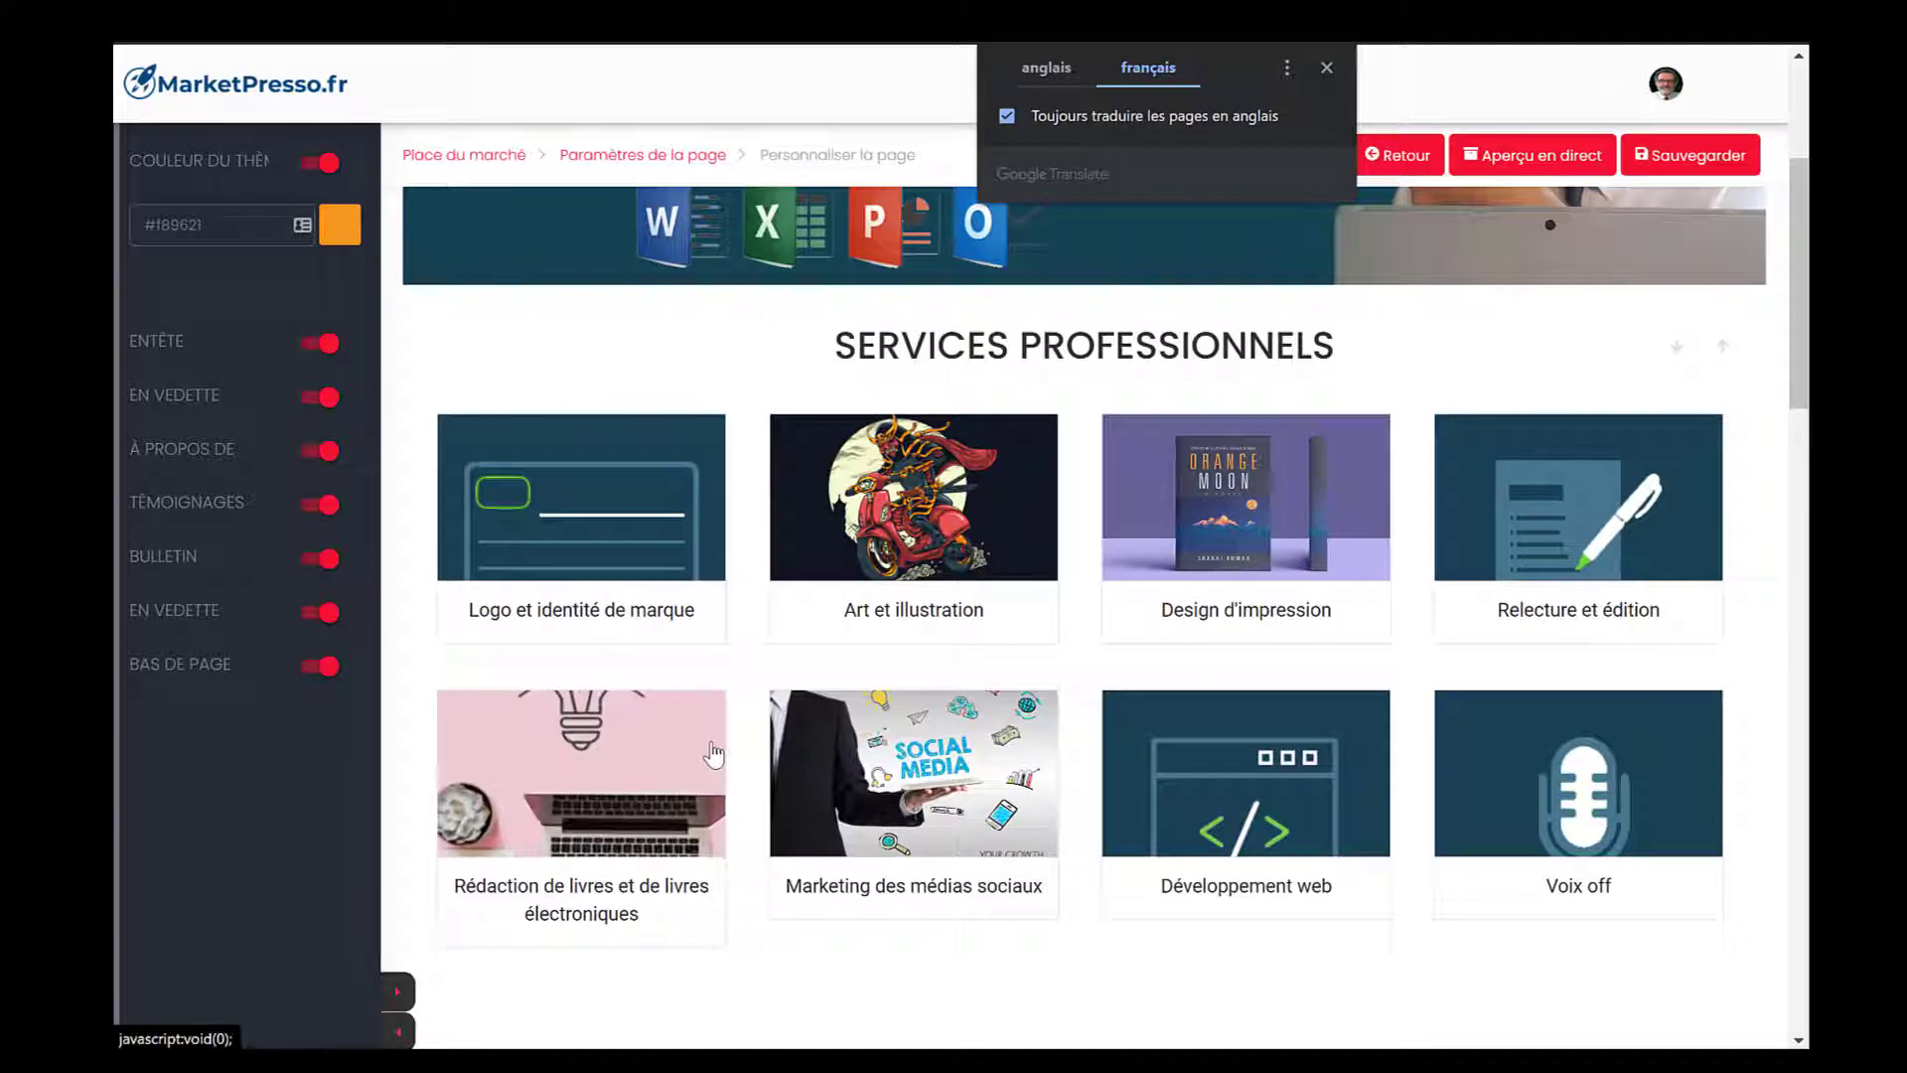
{"action": "left_click", "coordinate": [201, 402]}
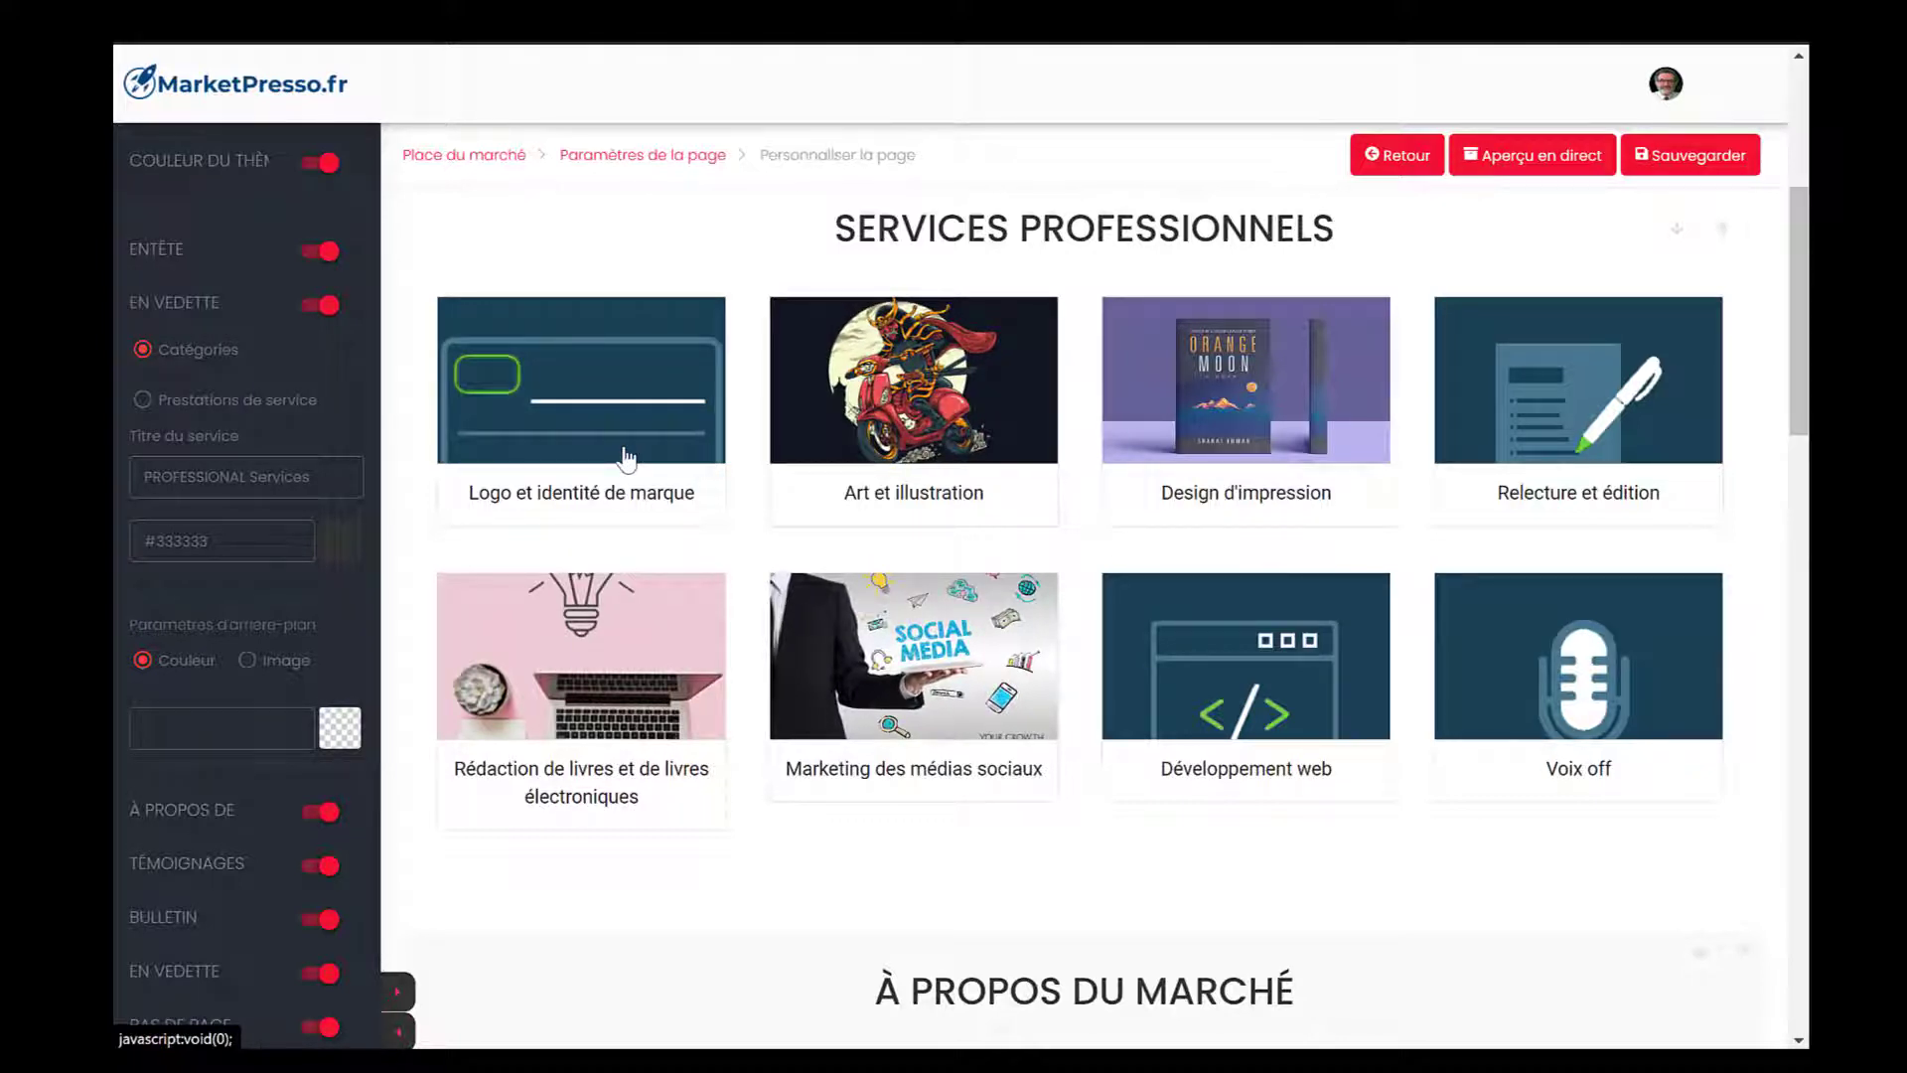
{"action": "left_click", "coordinate": [310, 307]}
Step: Replace the whole description of the "À propos de" section with the copied French text about office software training
{"action": "scroll", "coordinate": [636, 640], "scroll_direction": "down", "scroll_amount": 6}
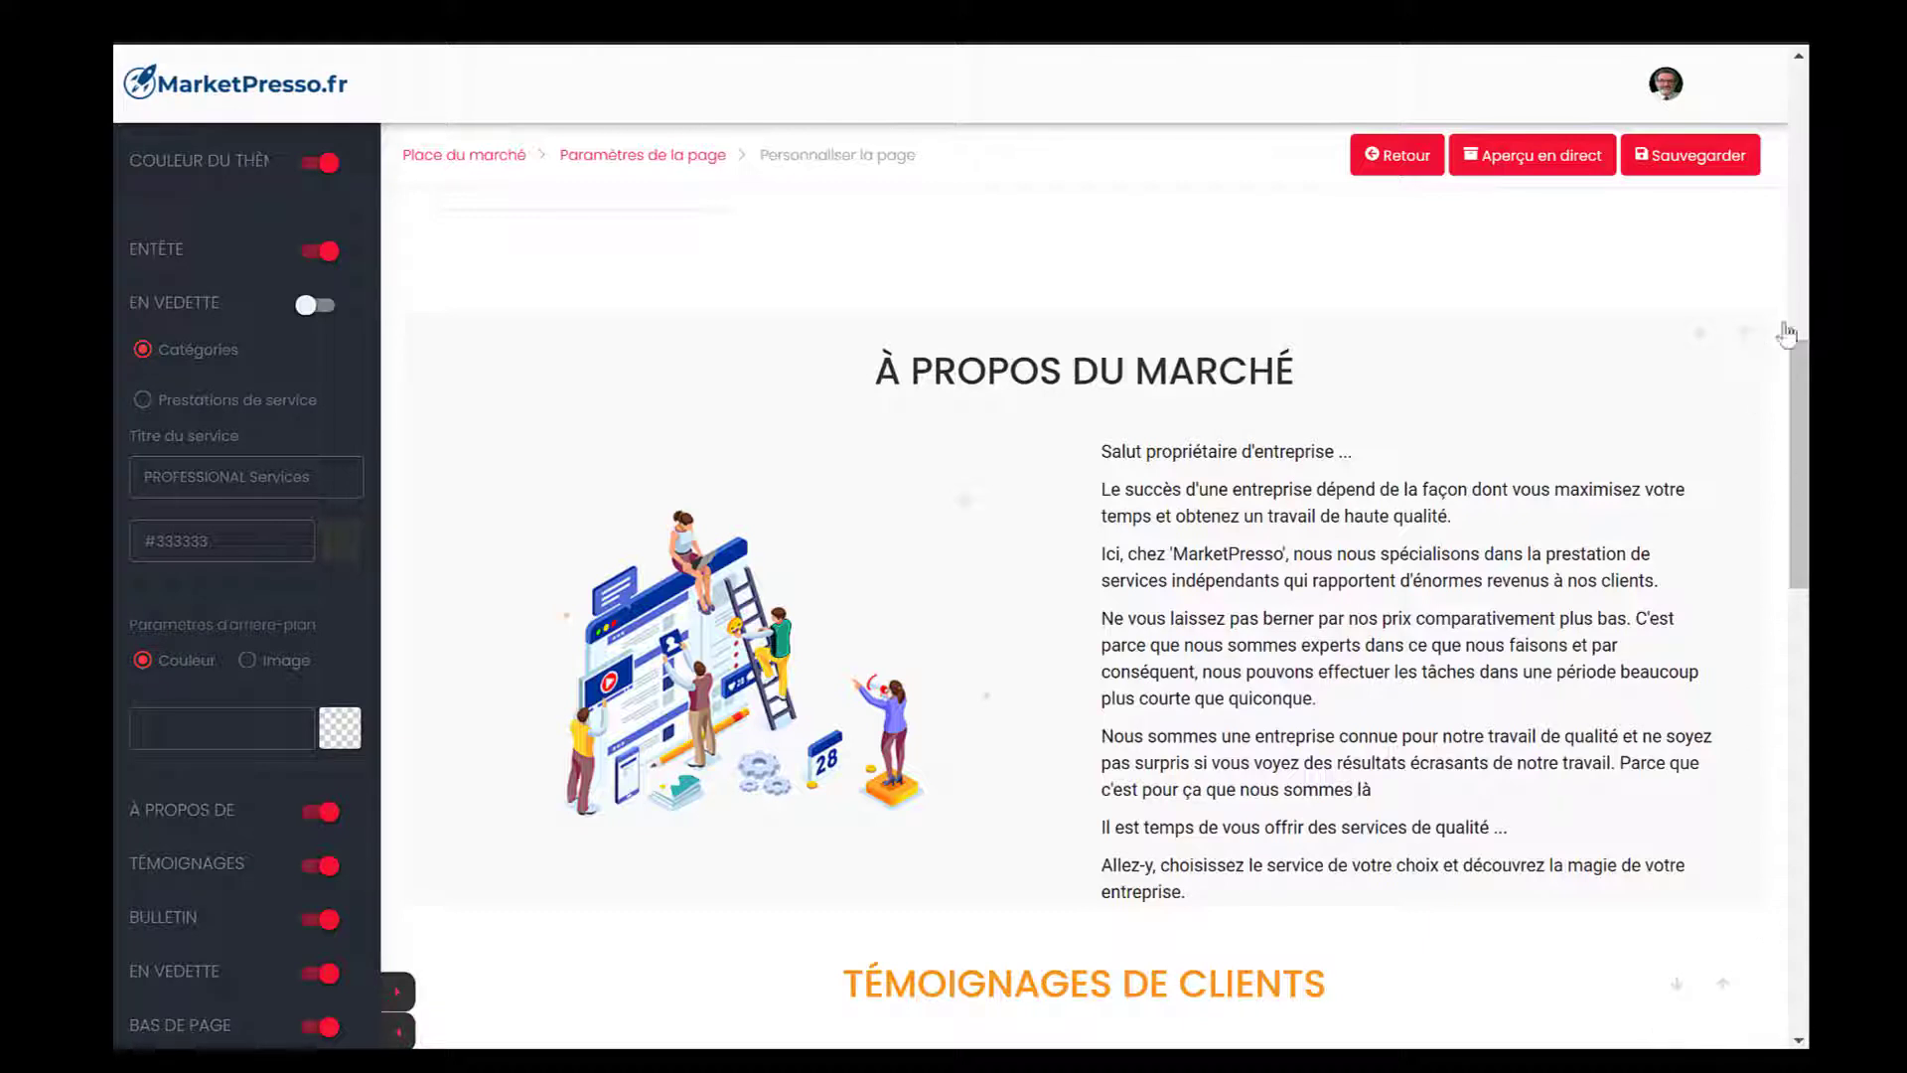
{"action": "scroll", "coordinate": [281, 671], "scroll_direction": "down", "scroll_amount": 1}
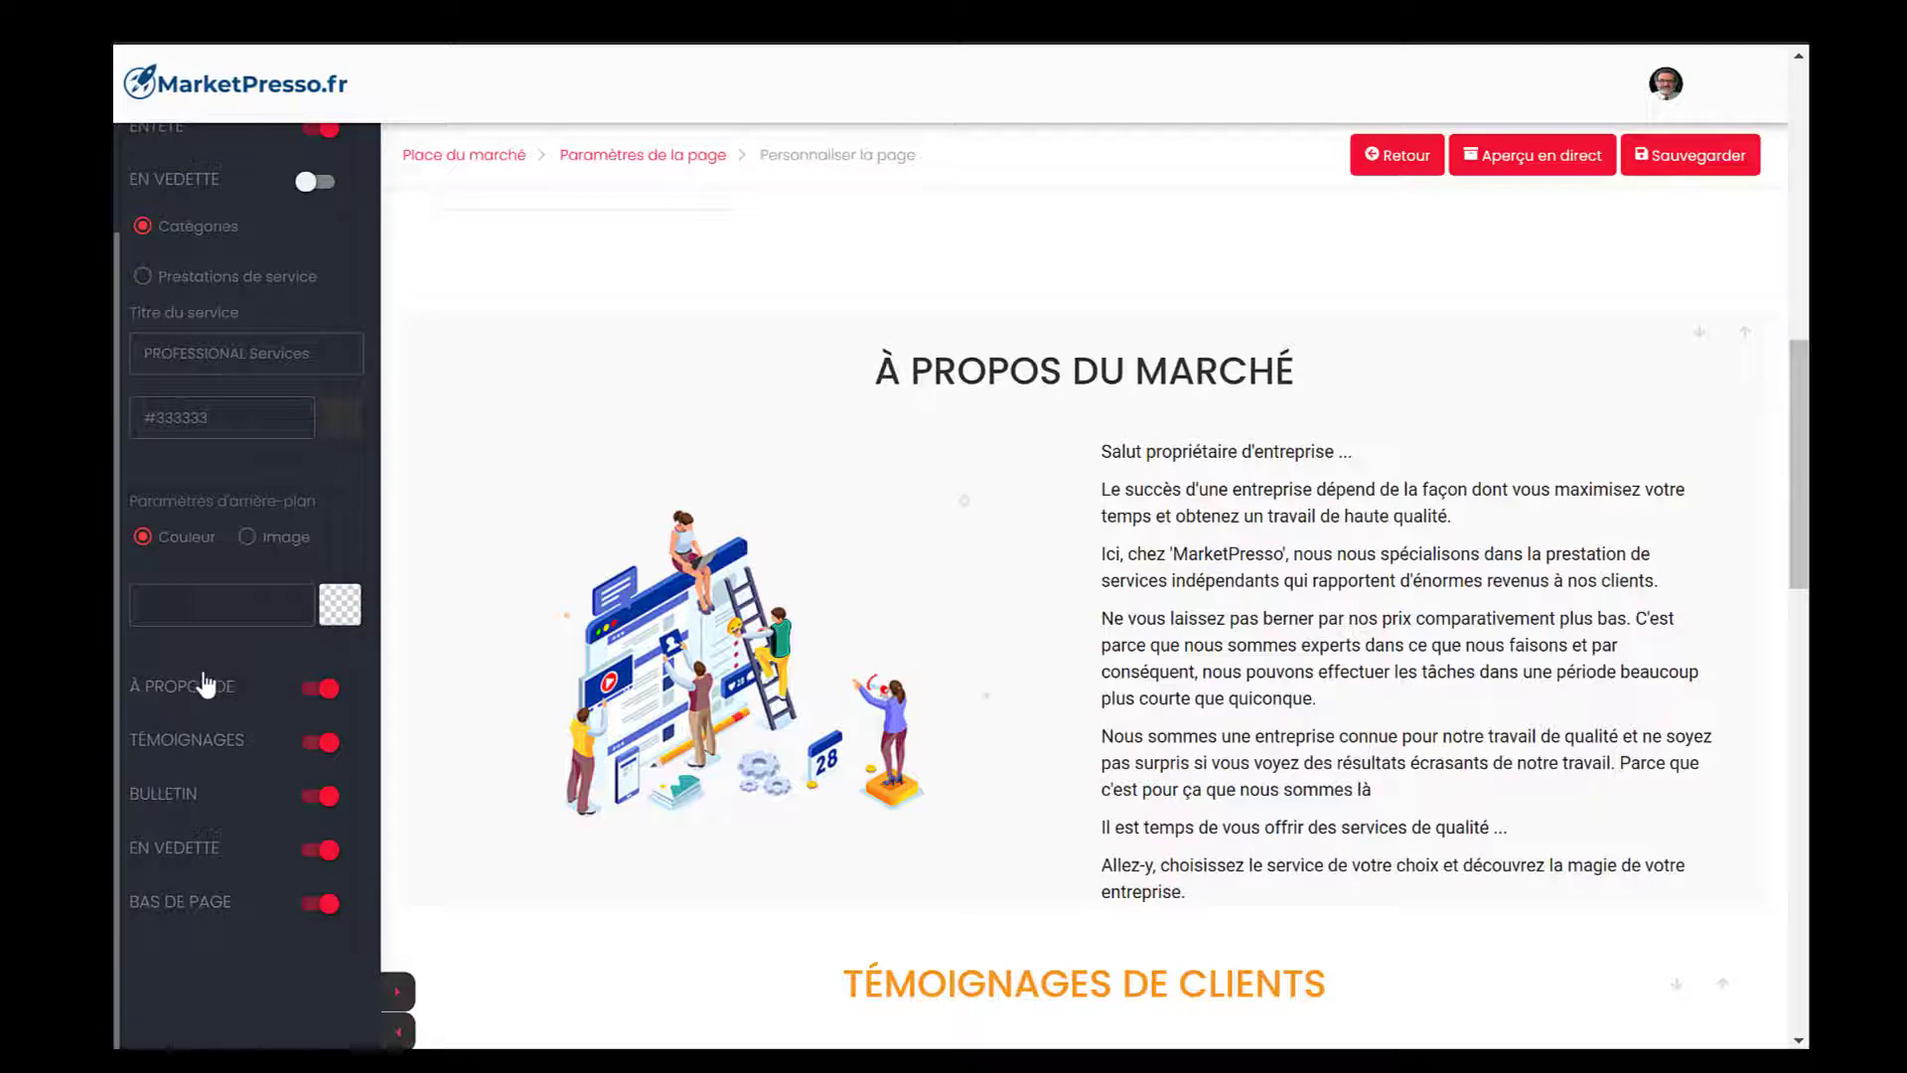
{"action": "left_click", "coordinate": [174, 693]}
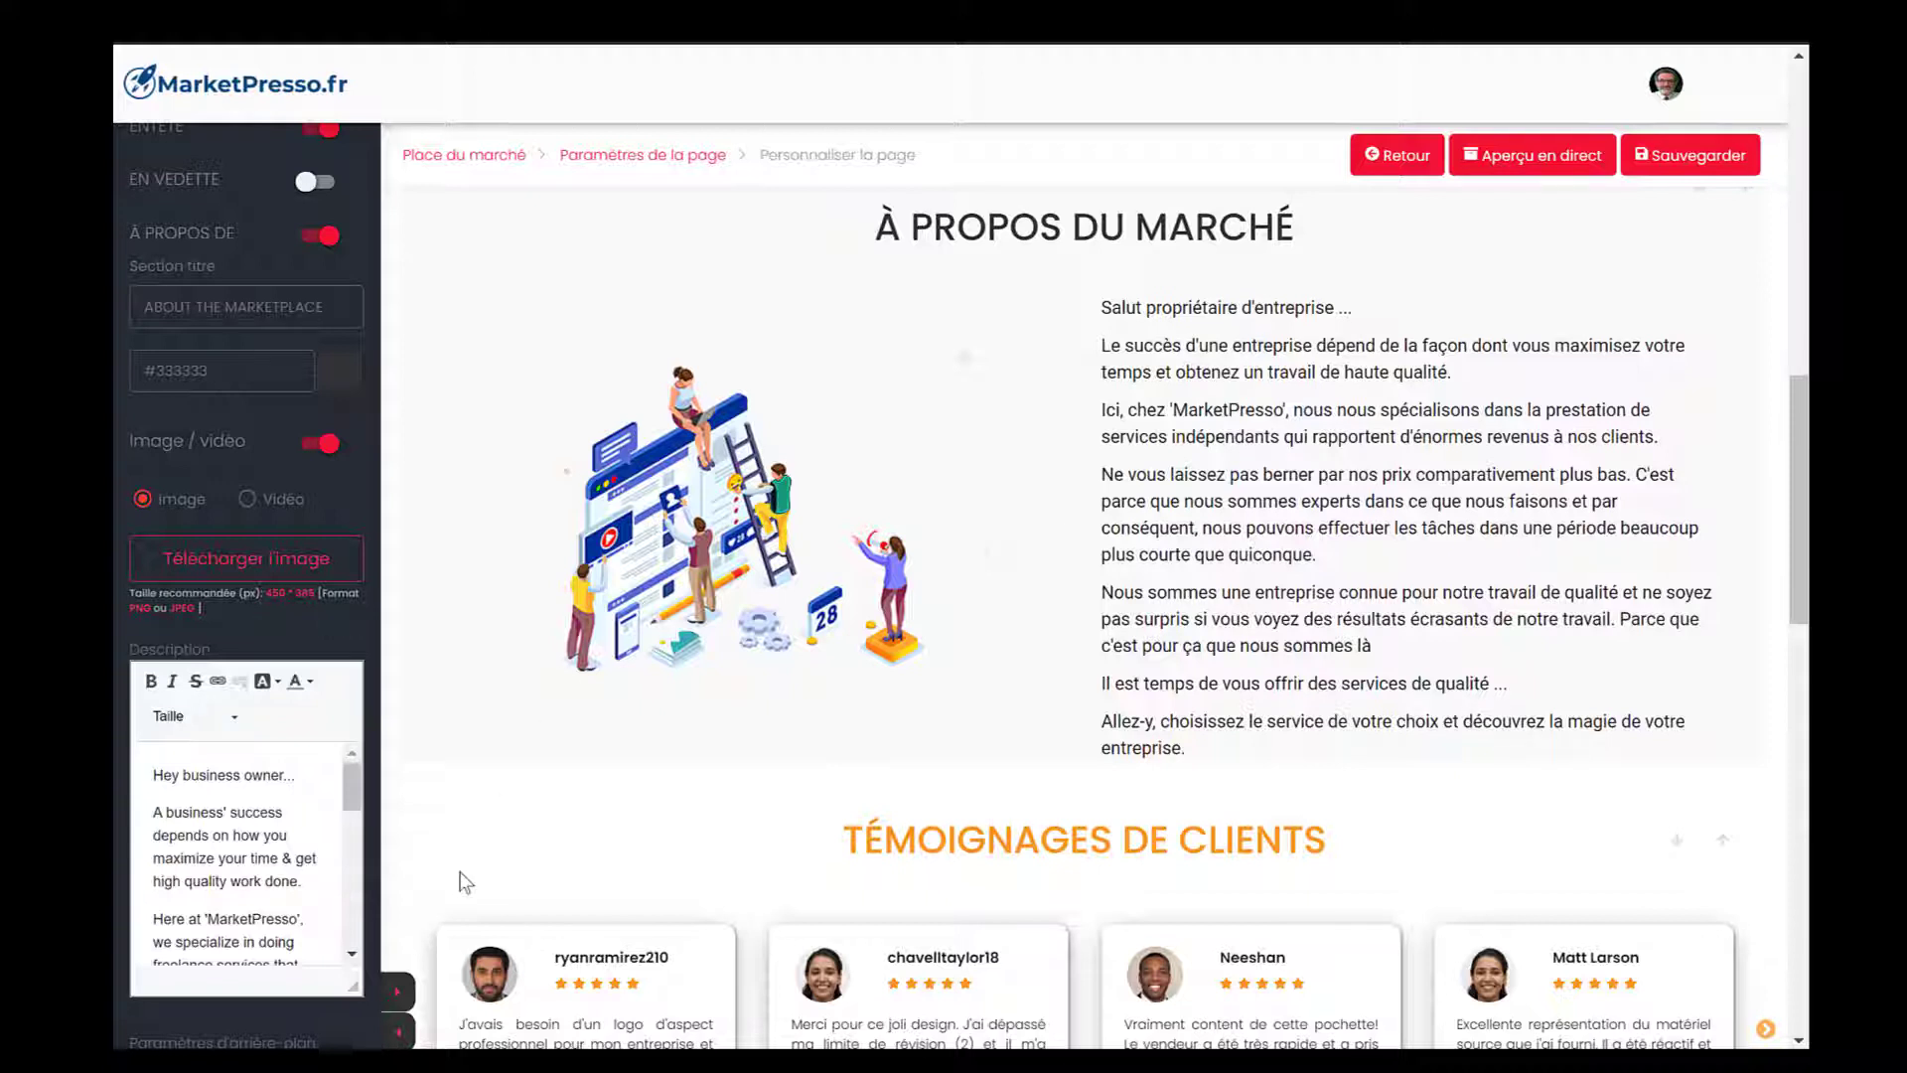
{"action": "left_click", "coordinate": [400, 1001]}
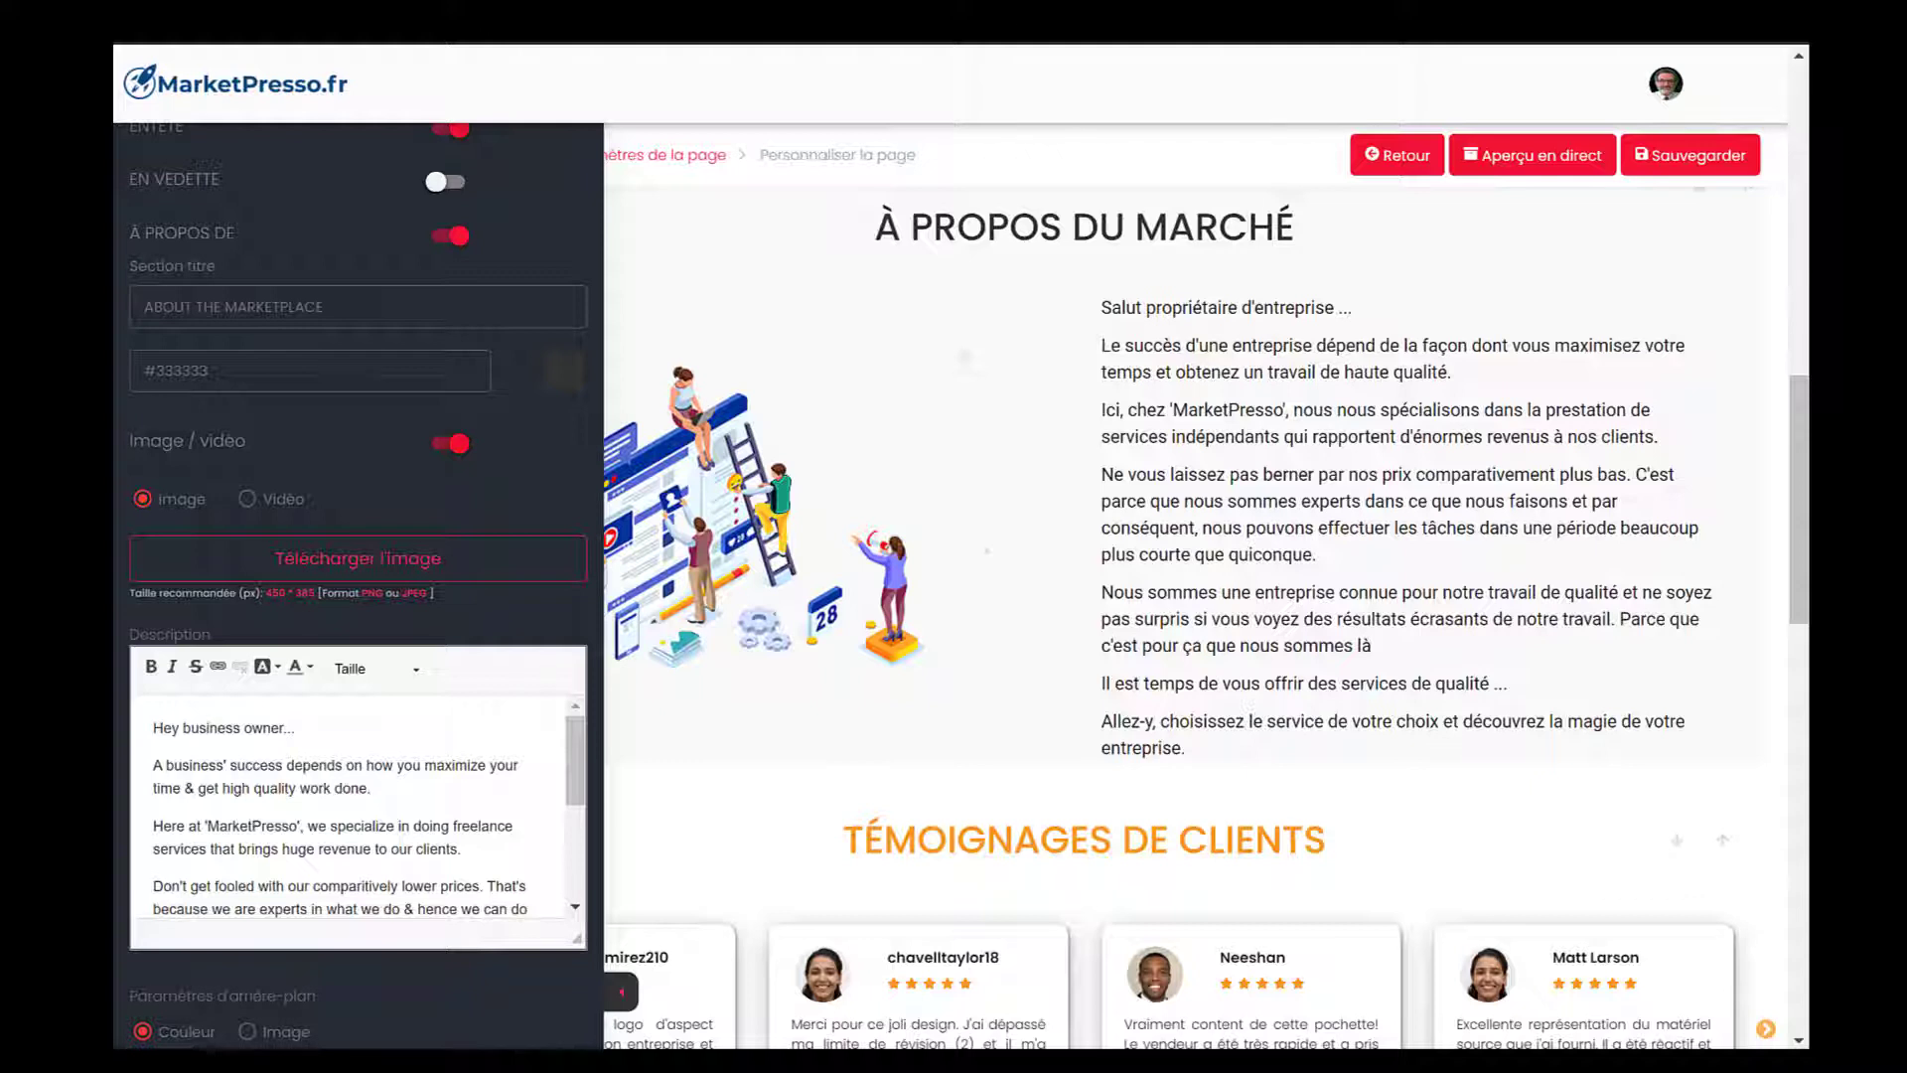
{"action": "left_click", "coordinate": [365, 755]}
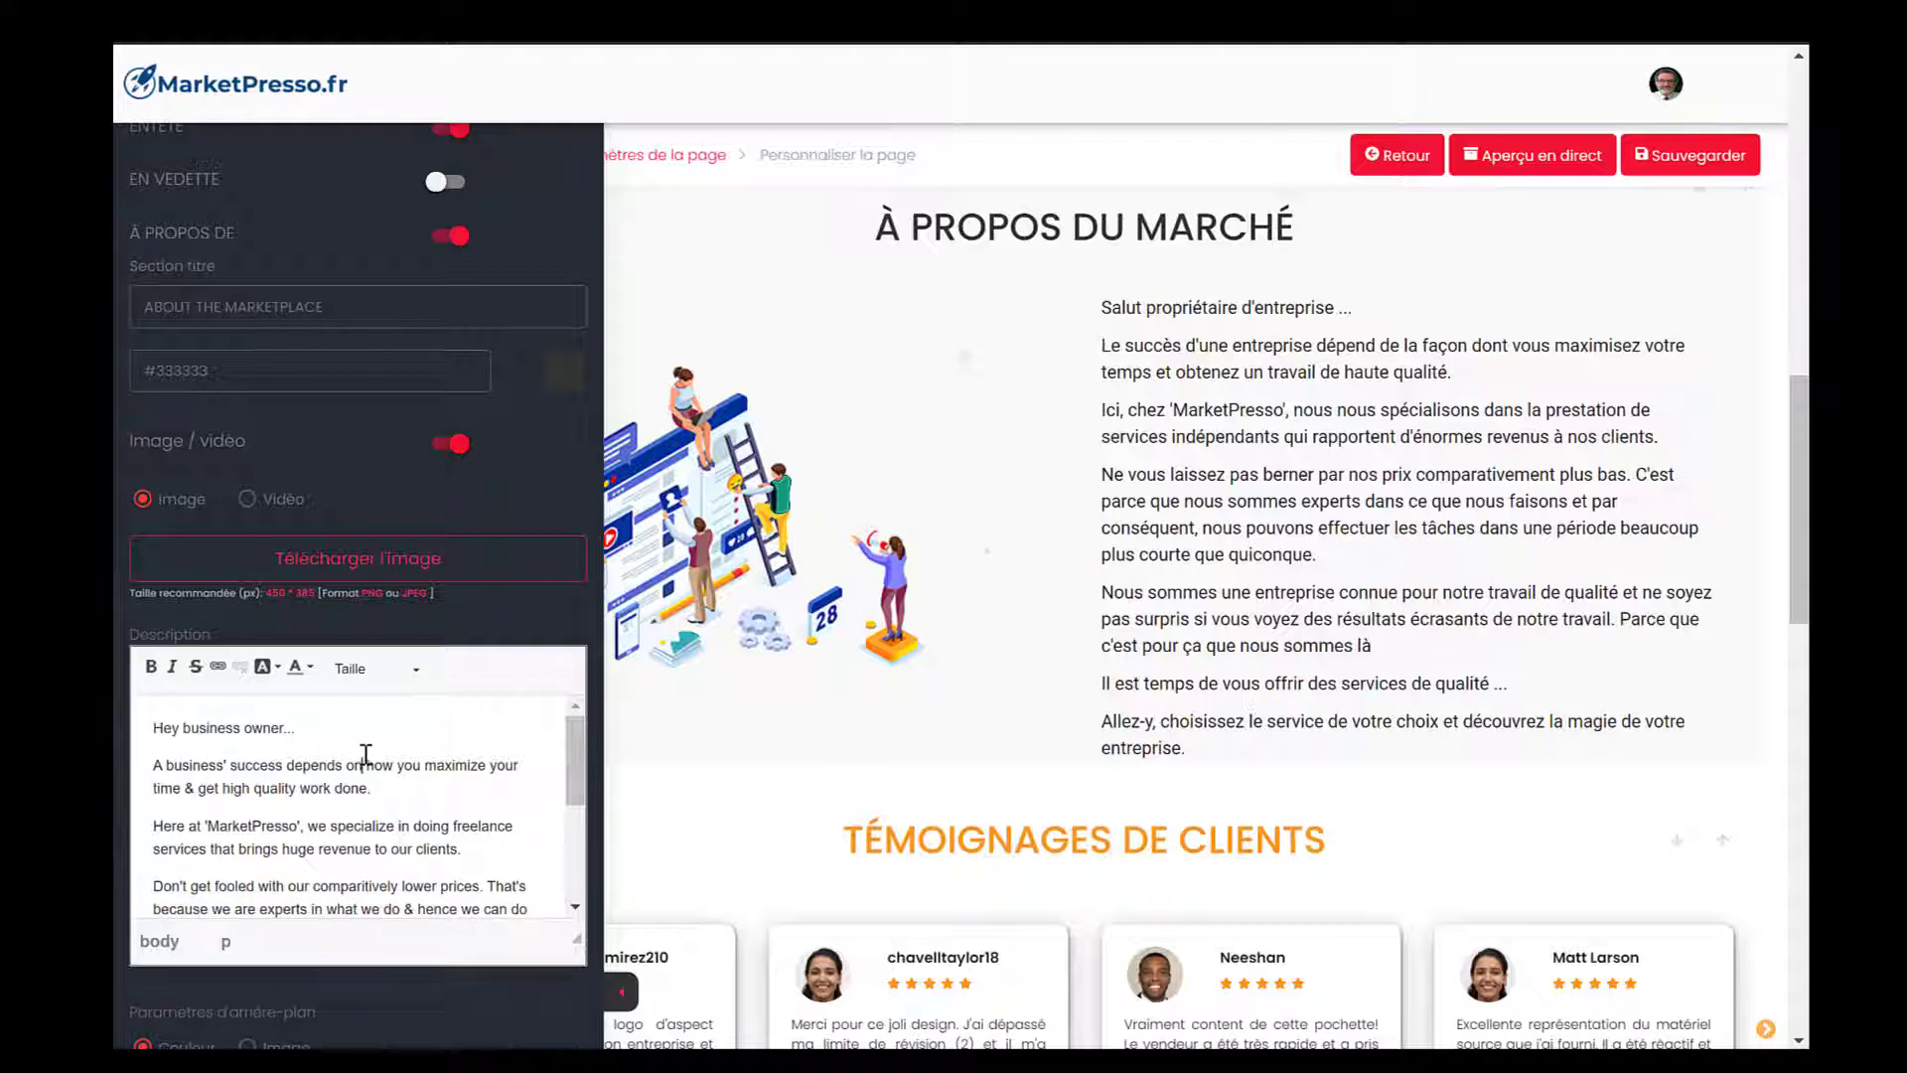
{"action": "key", "text": "ctrl+a"}
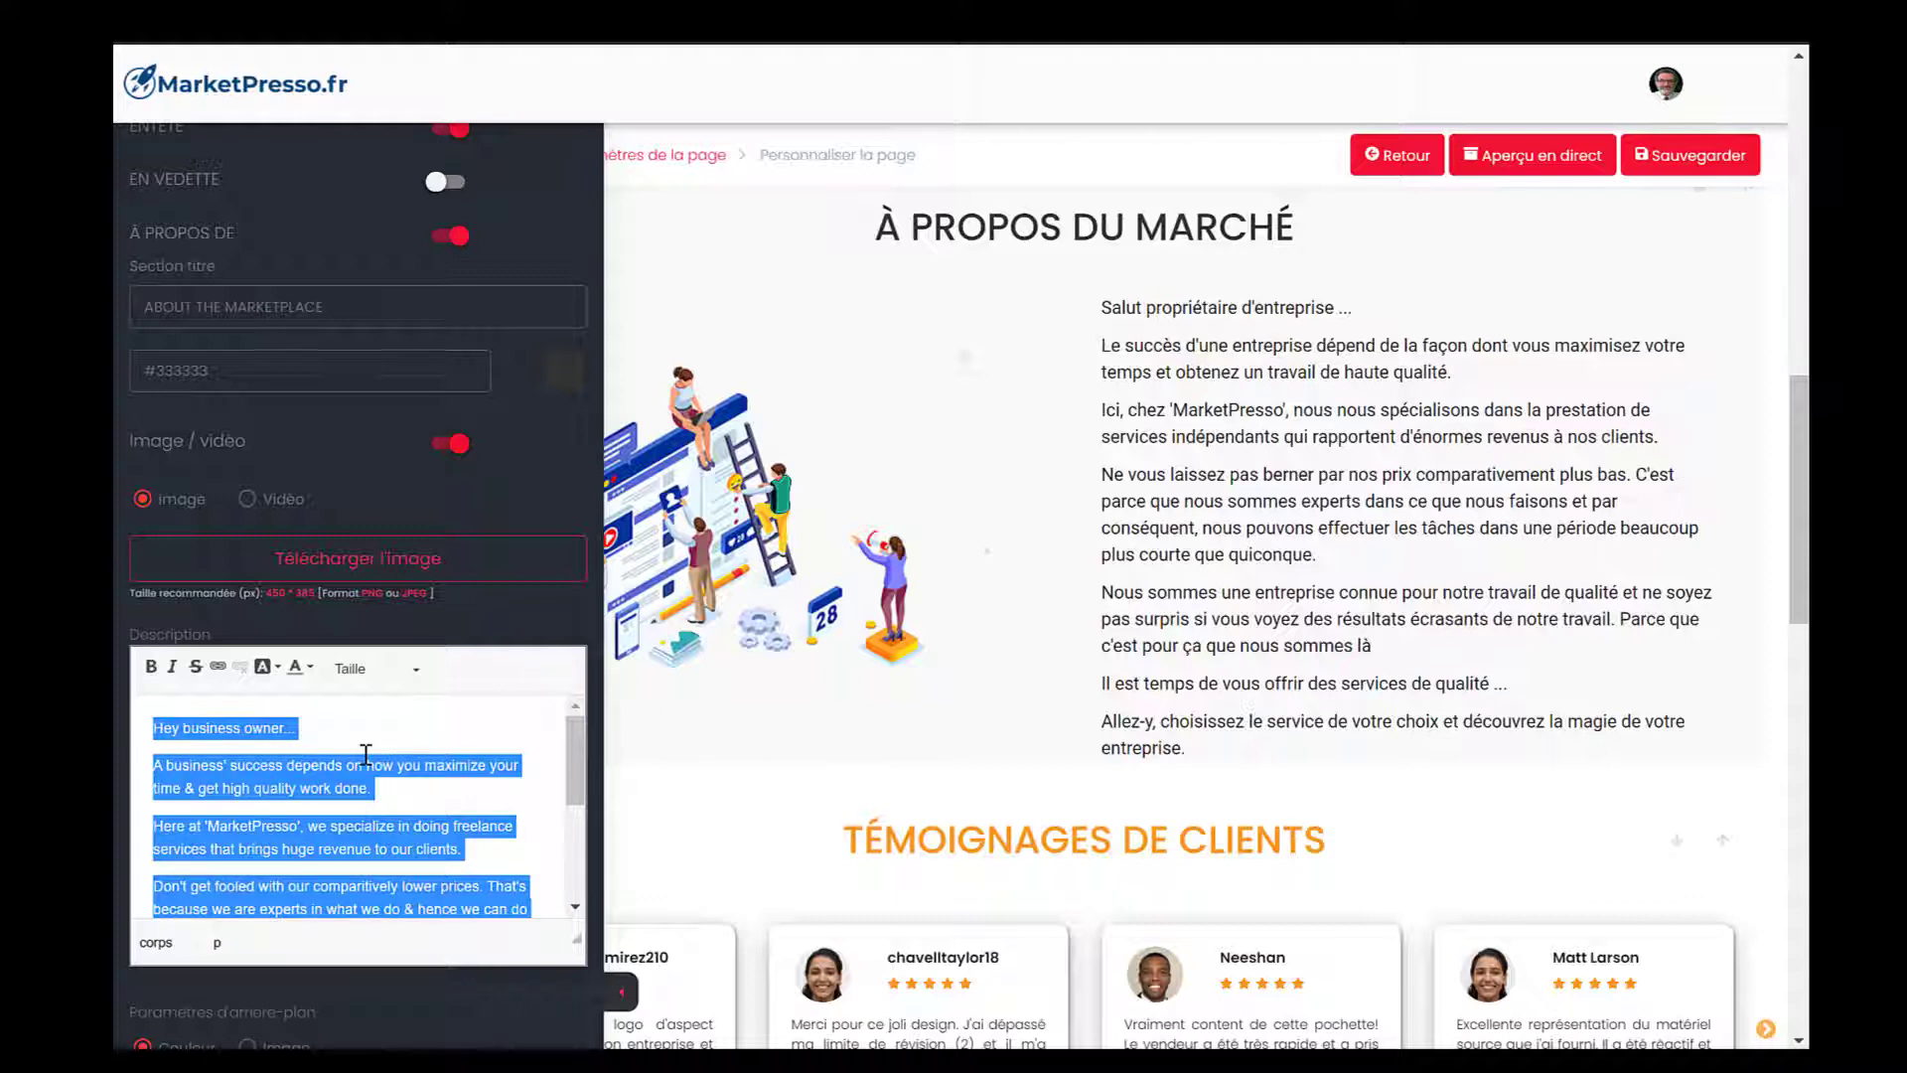
{"action": "key", "text": "ctrl+v"}
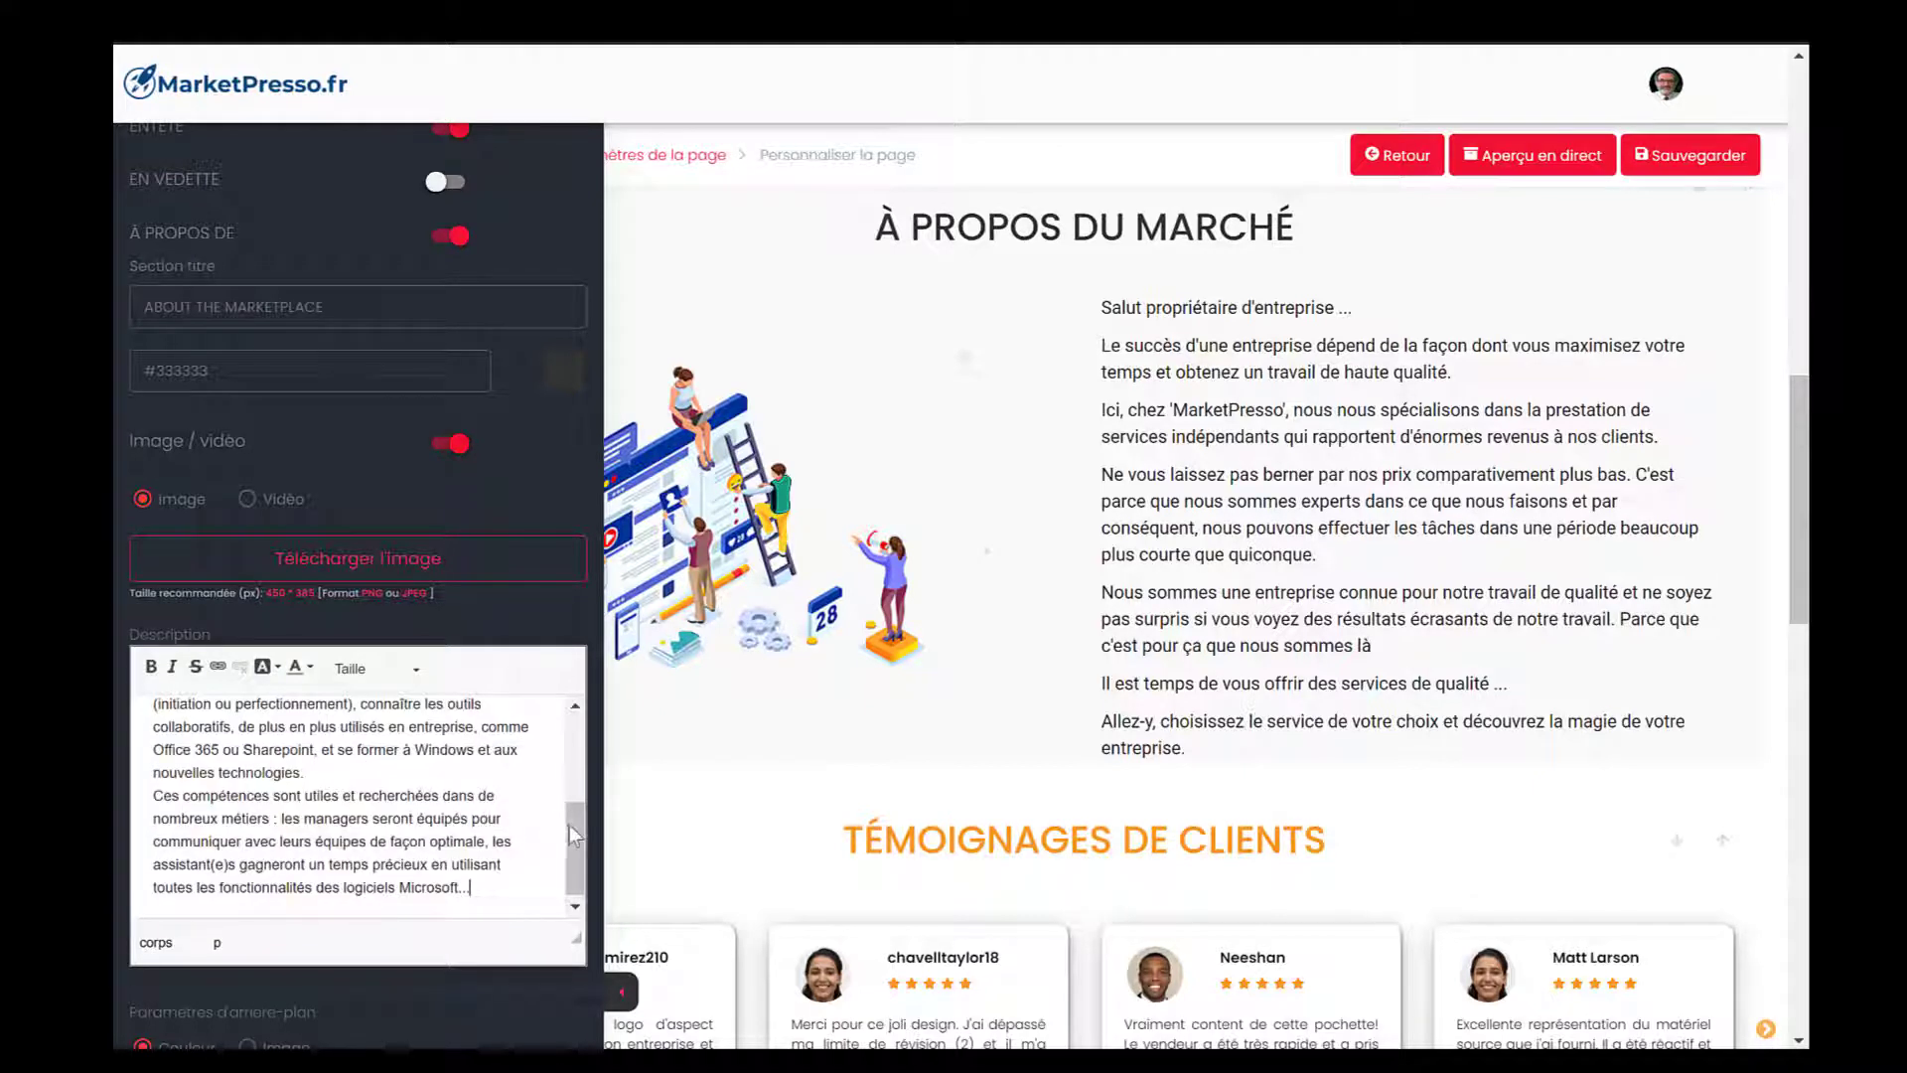
Step: Indent the first description paragraph and separate it from the one starting "Les formations en Bureautique"
{"action": "left_click_drag", "start_coordinate": [569, 824], "coordinate": [115, 741]}
{"action": "left_click", "coordinate": [152, 728]}
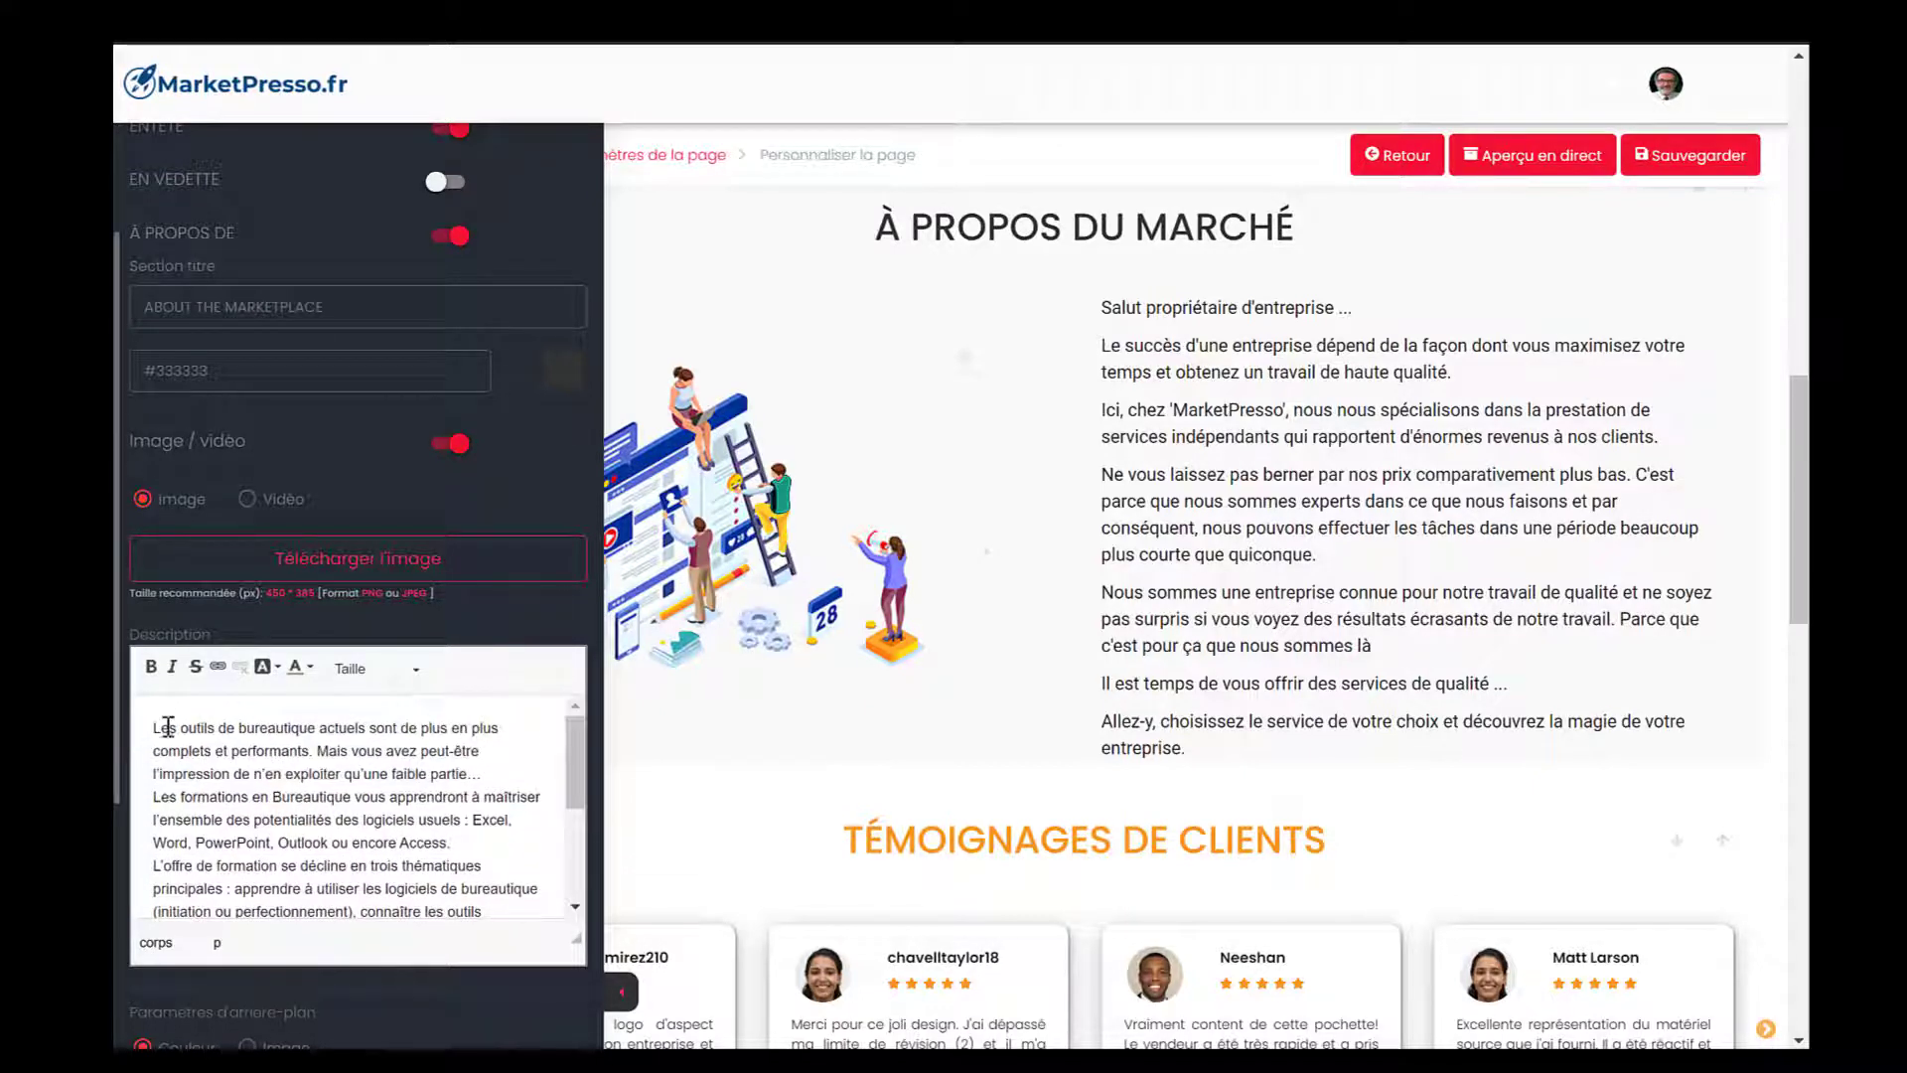
{"action": "key", "text": "Tab"}
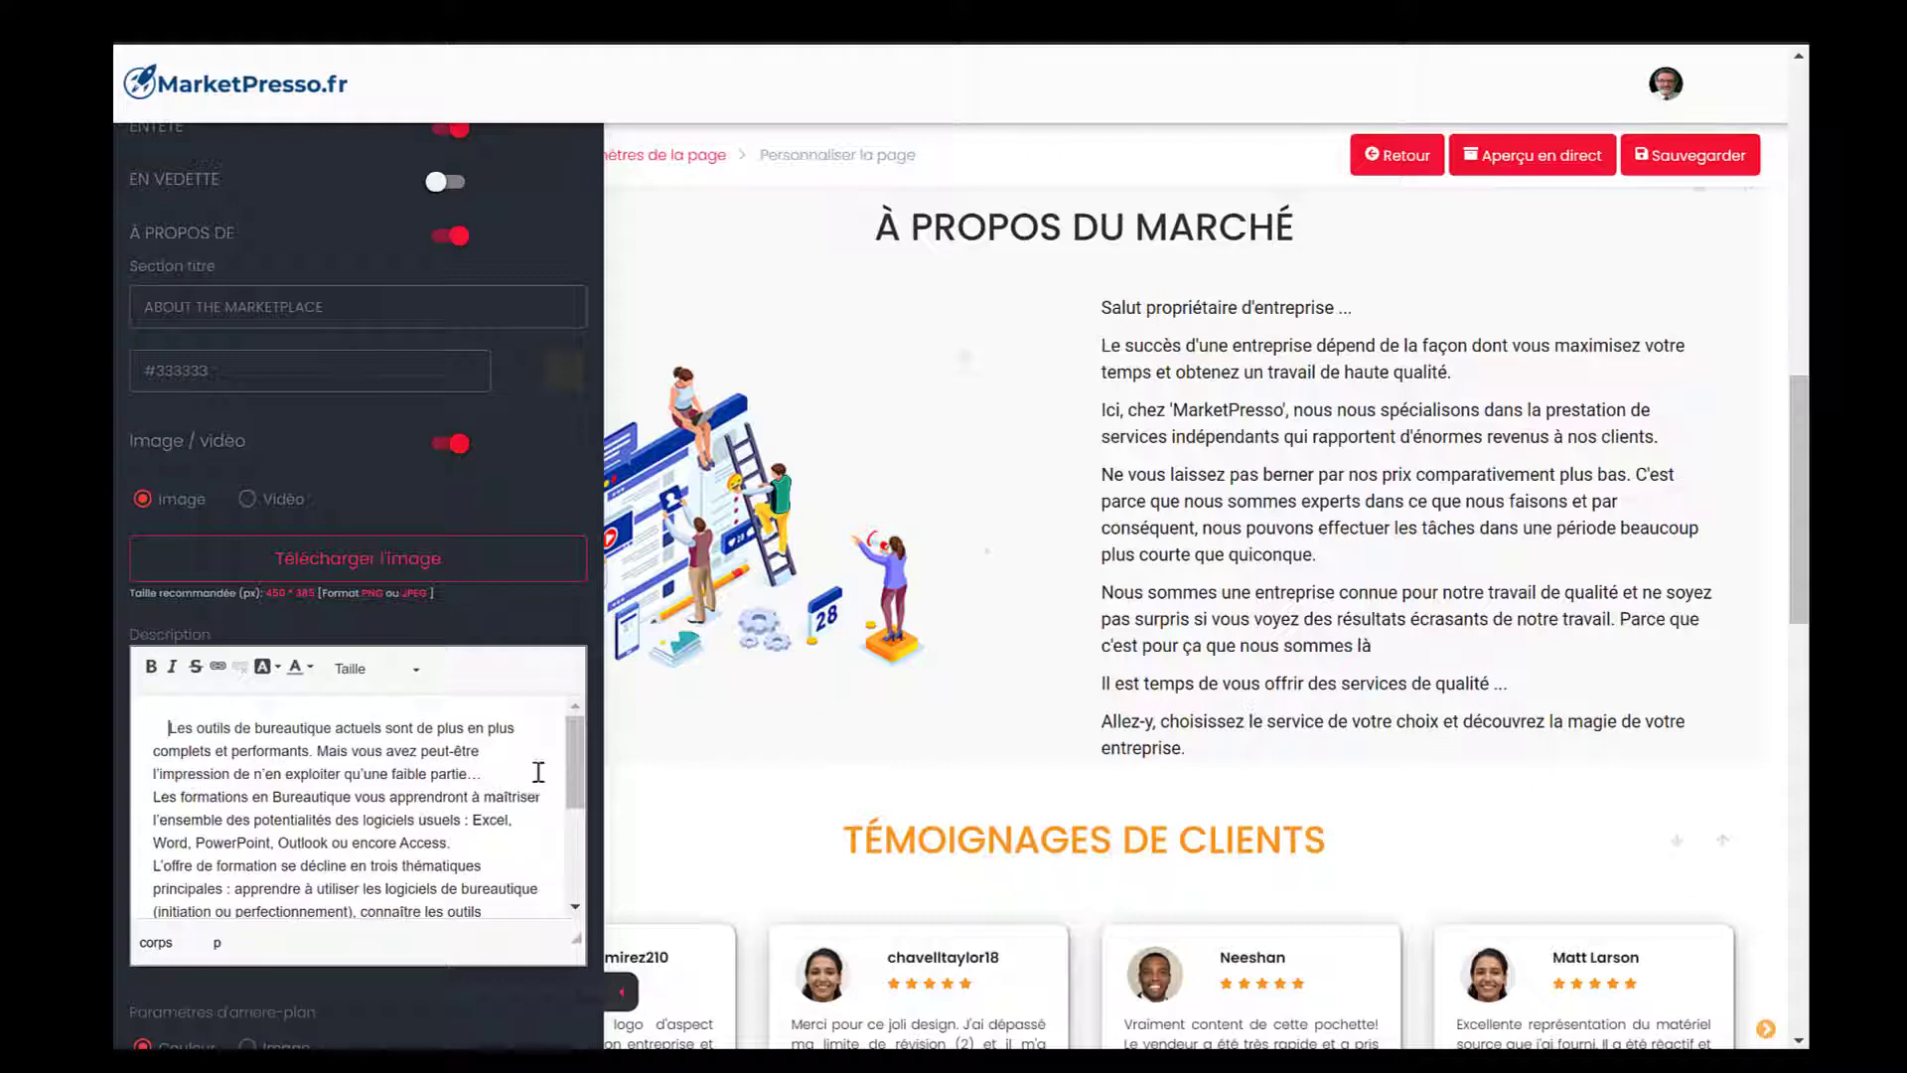
{"action": "key", "text": "Return"}
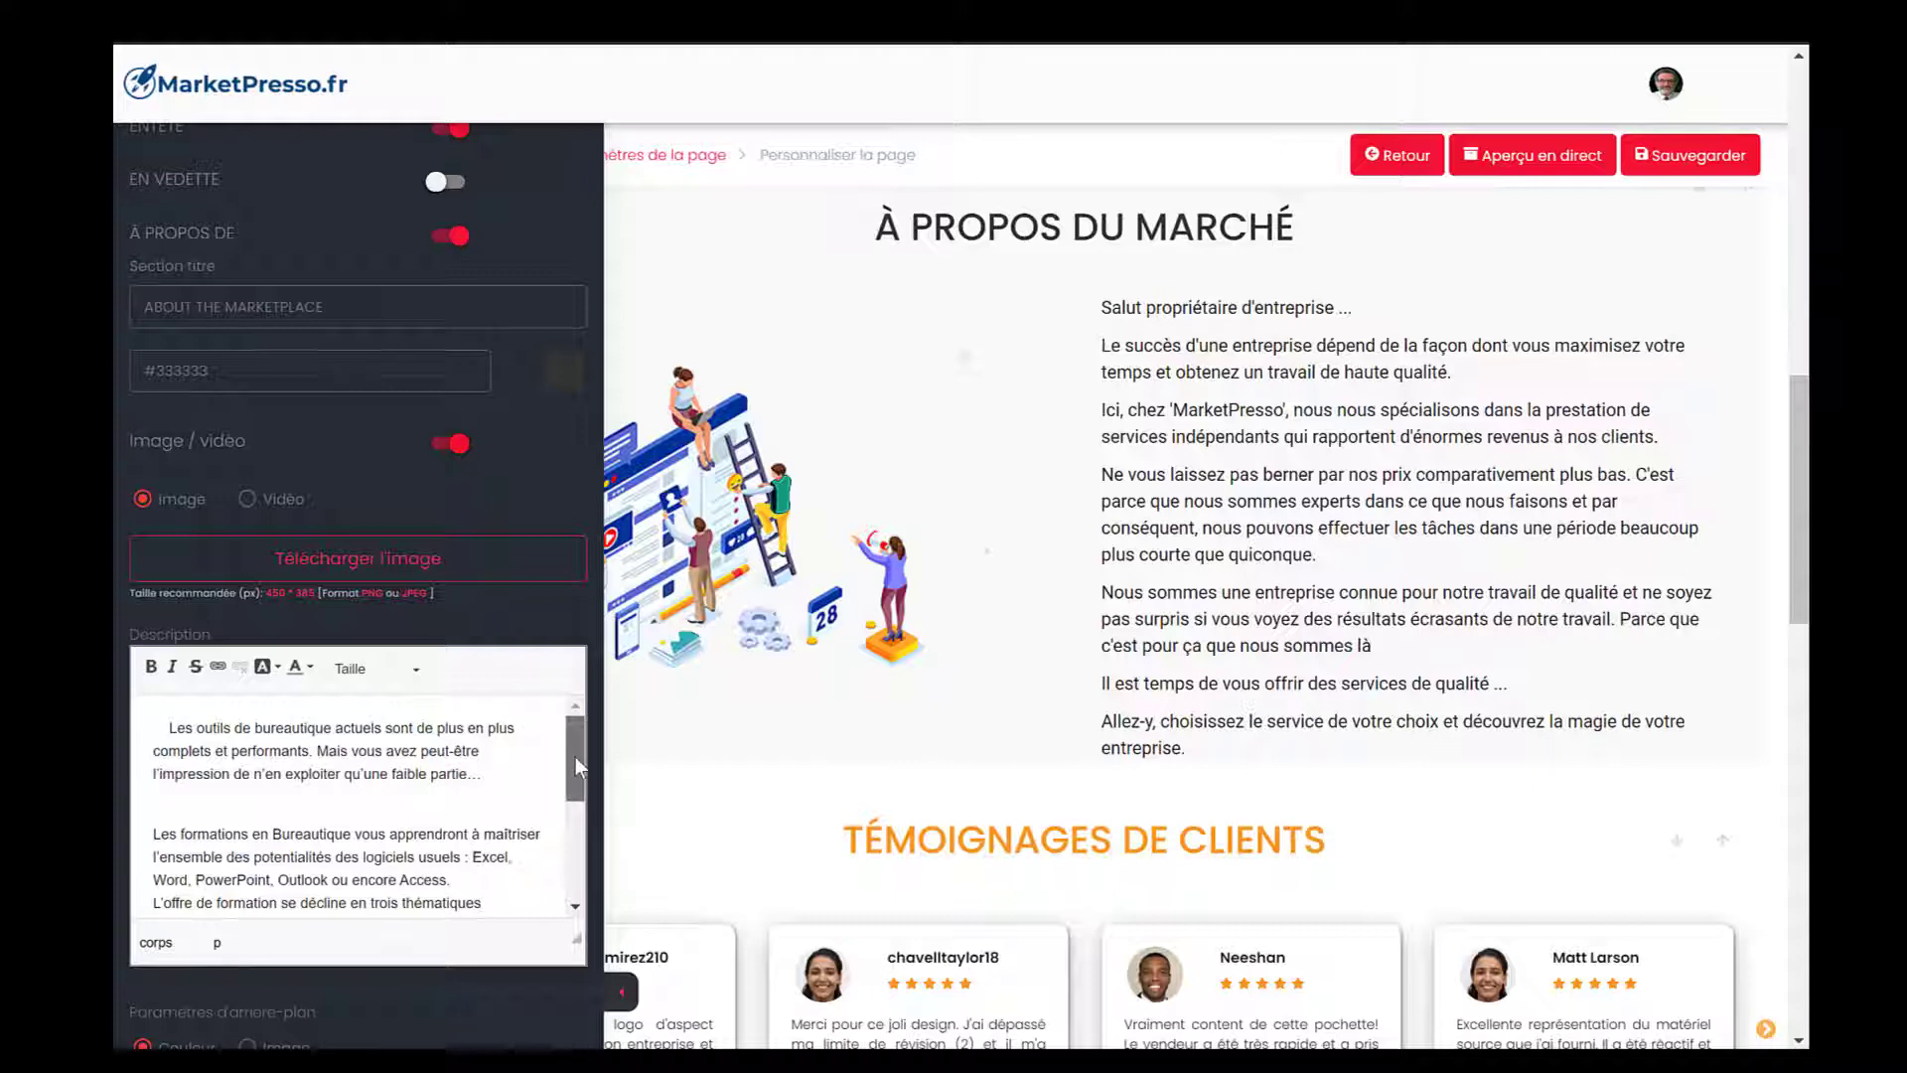
Step: Split the software list in the description onto separate lines for Excel, Word, PowerPoint, Outlook and "ou encore Access."
{"action": "left_click_drag", "start_coordinate": [575, 757], "coordinate": [576, 803]}
{"action": "left_click", "coordinate": [472, 736]}
{"action": "key", "text": "Return"}
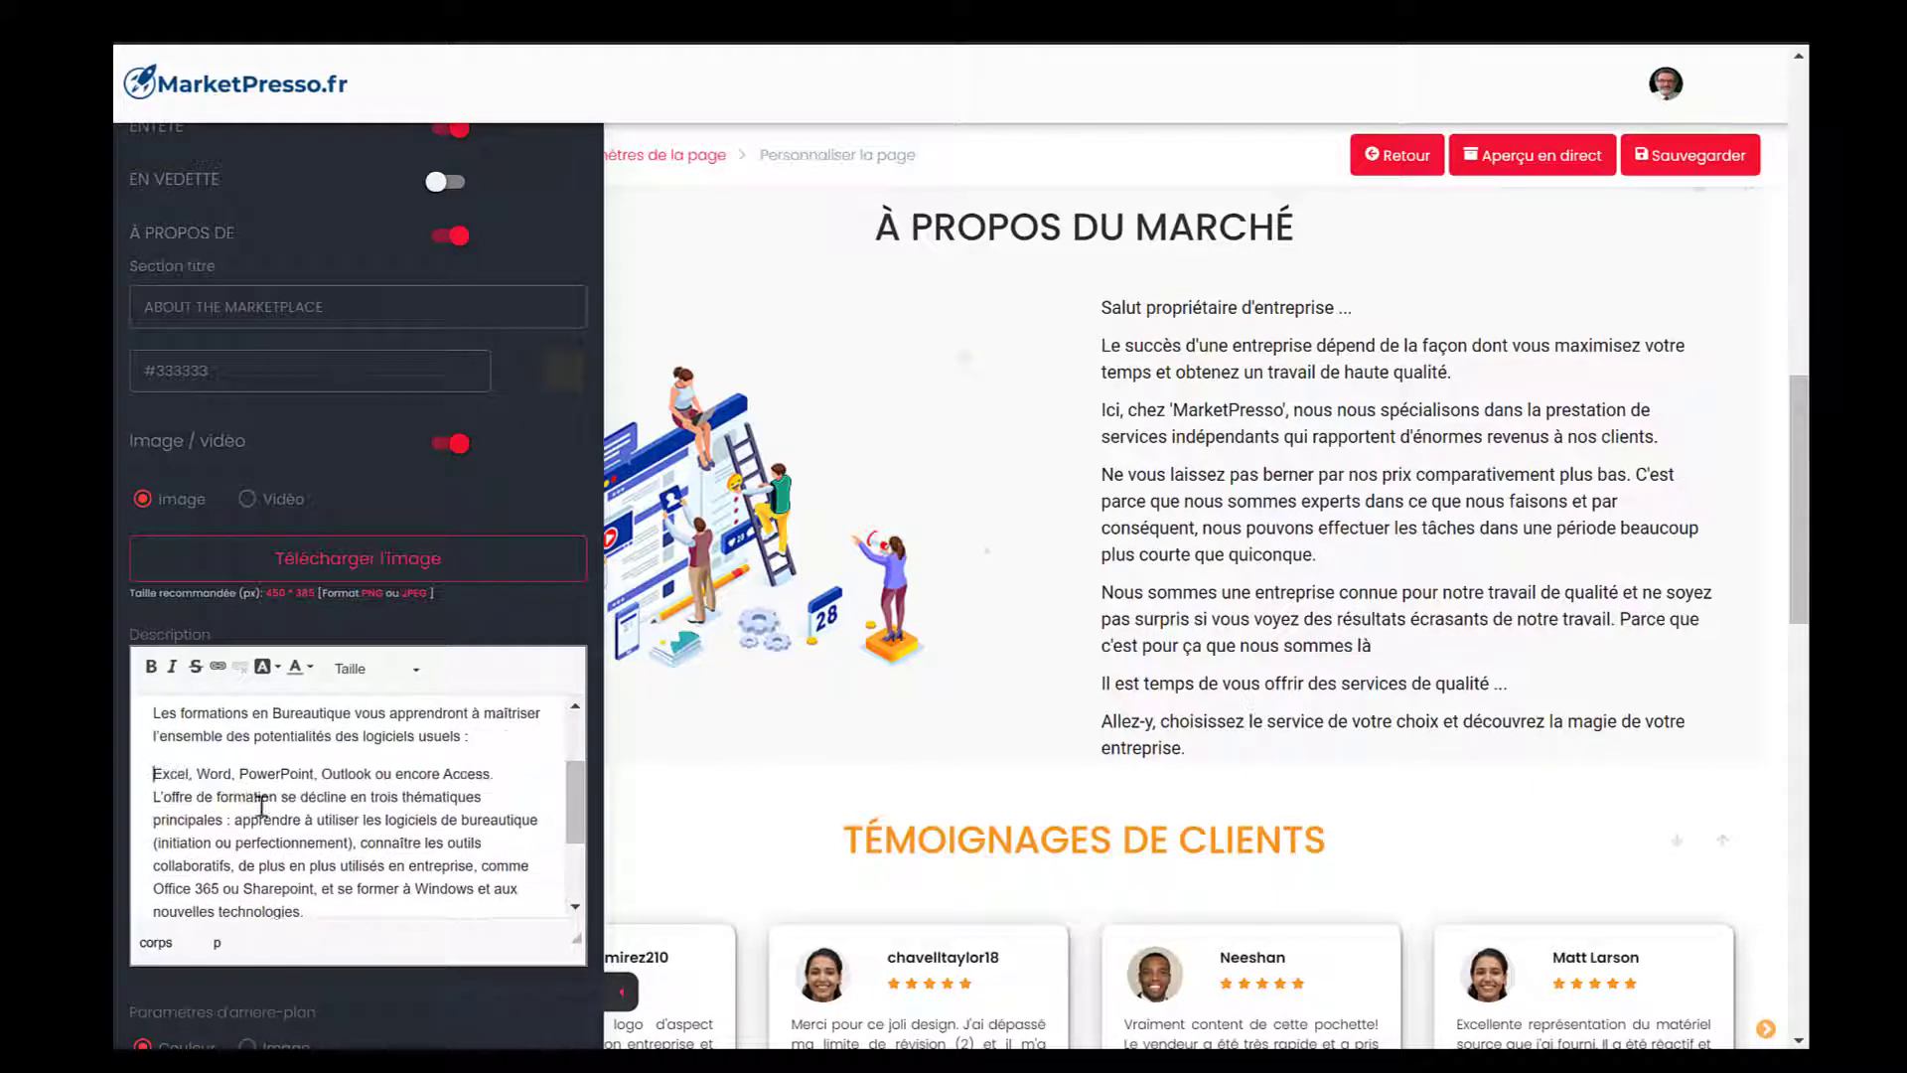
{"action": "left_click", "coordinate": [196, 774]}
{"action": "key", "text": "Return"}
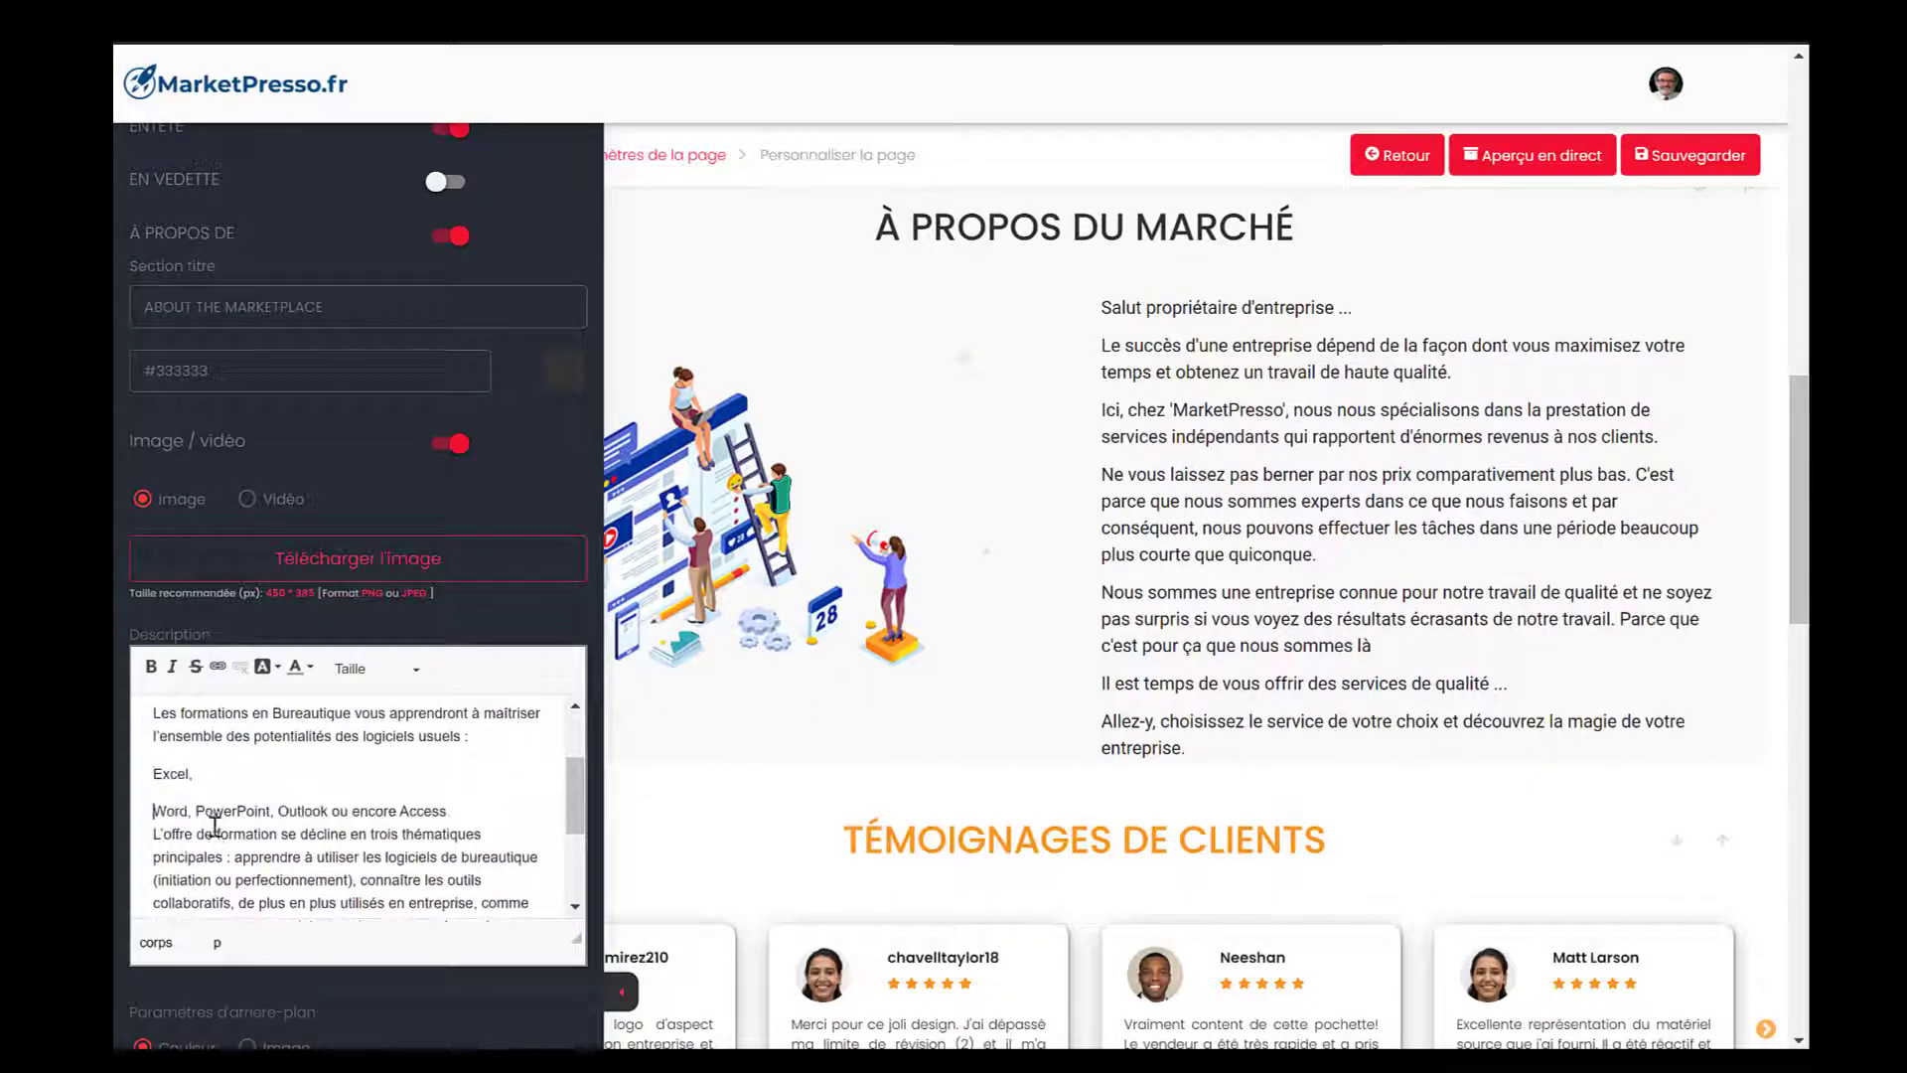
{"action": "left_click", "coordinate": [195, 811]}
{"action": "key", "text": "Return"}
{"action": "left_click", "coordinate": [234, 849]}
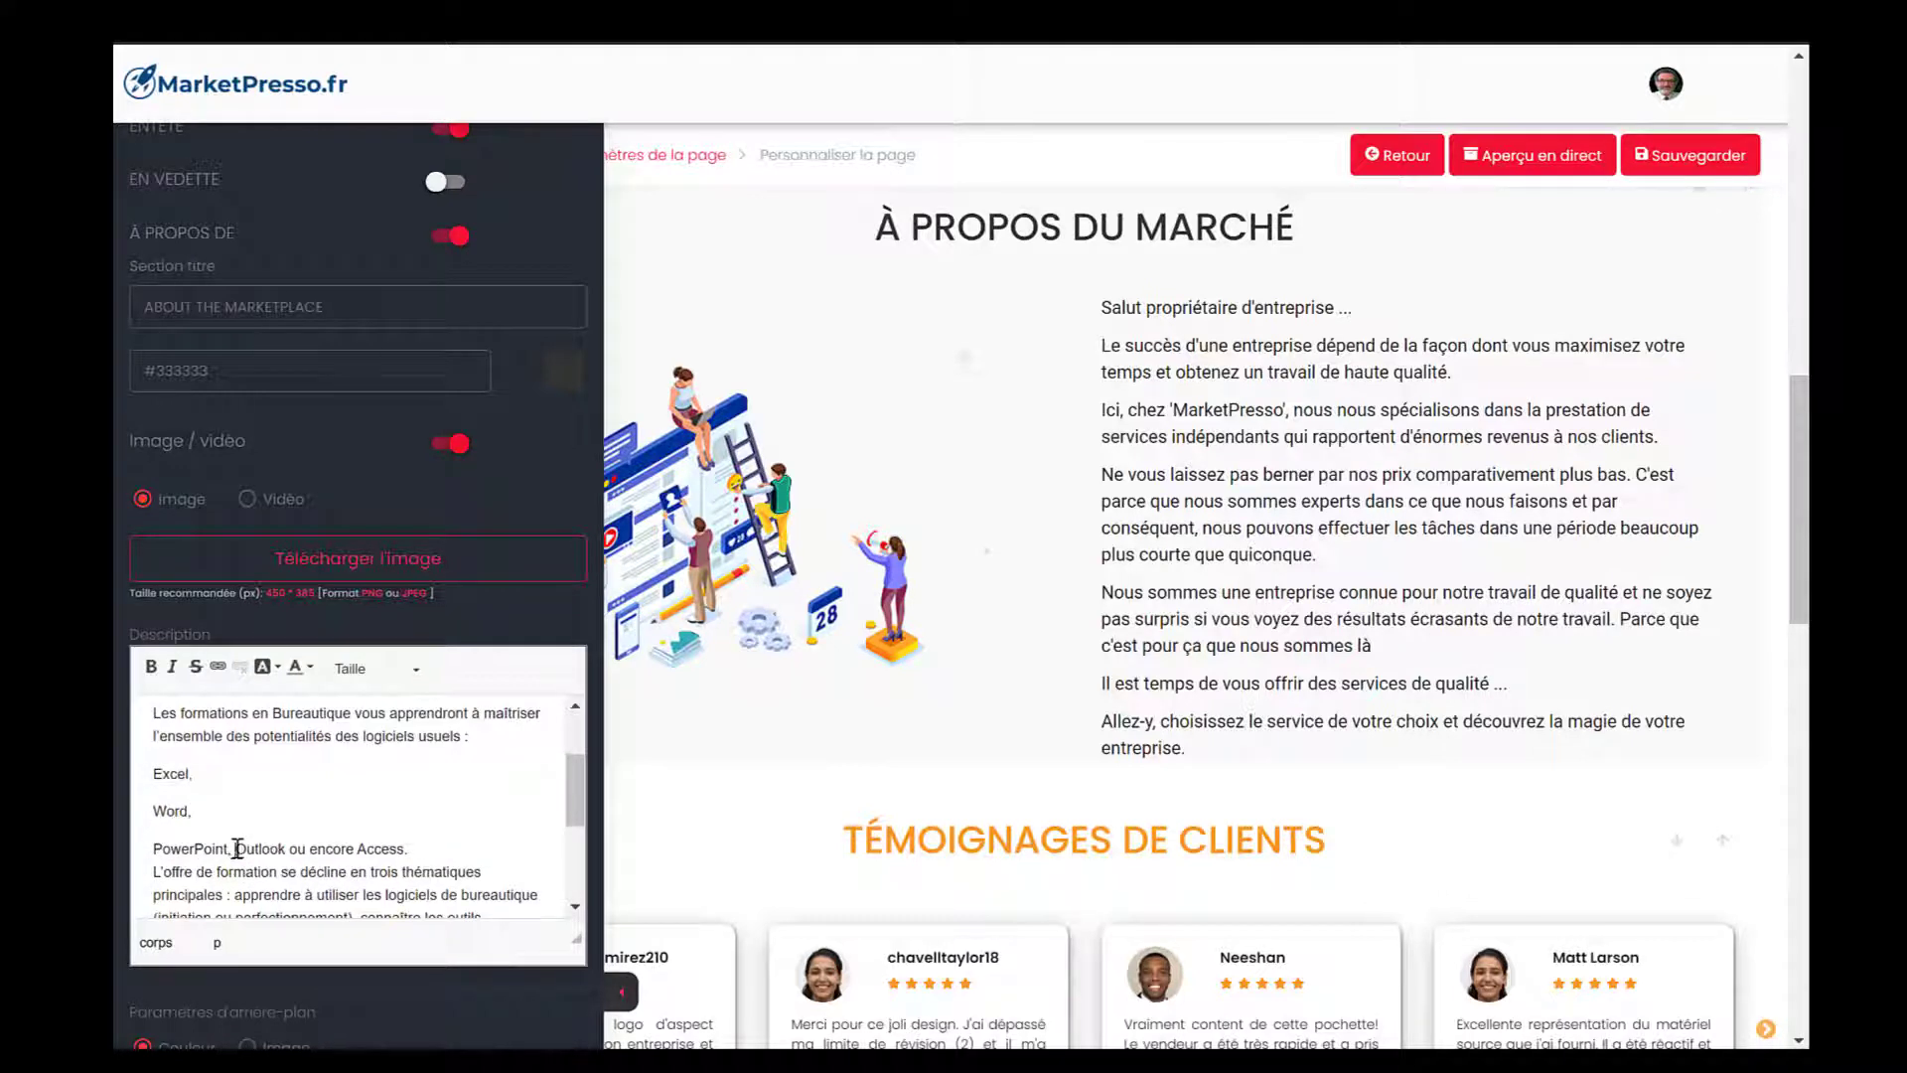
{"action": "key", "text": "Return"}
{"action": "left_click", "coordinate": [207, 886]}
{"action": "key", "text": "Return"}
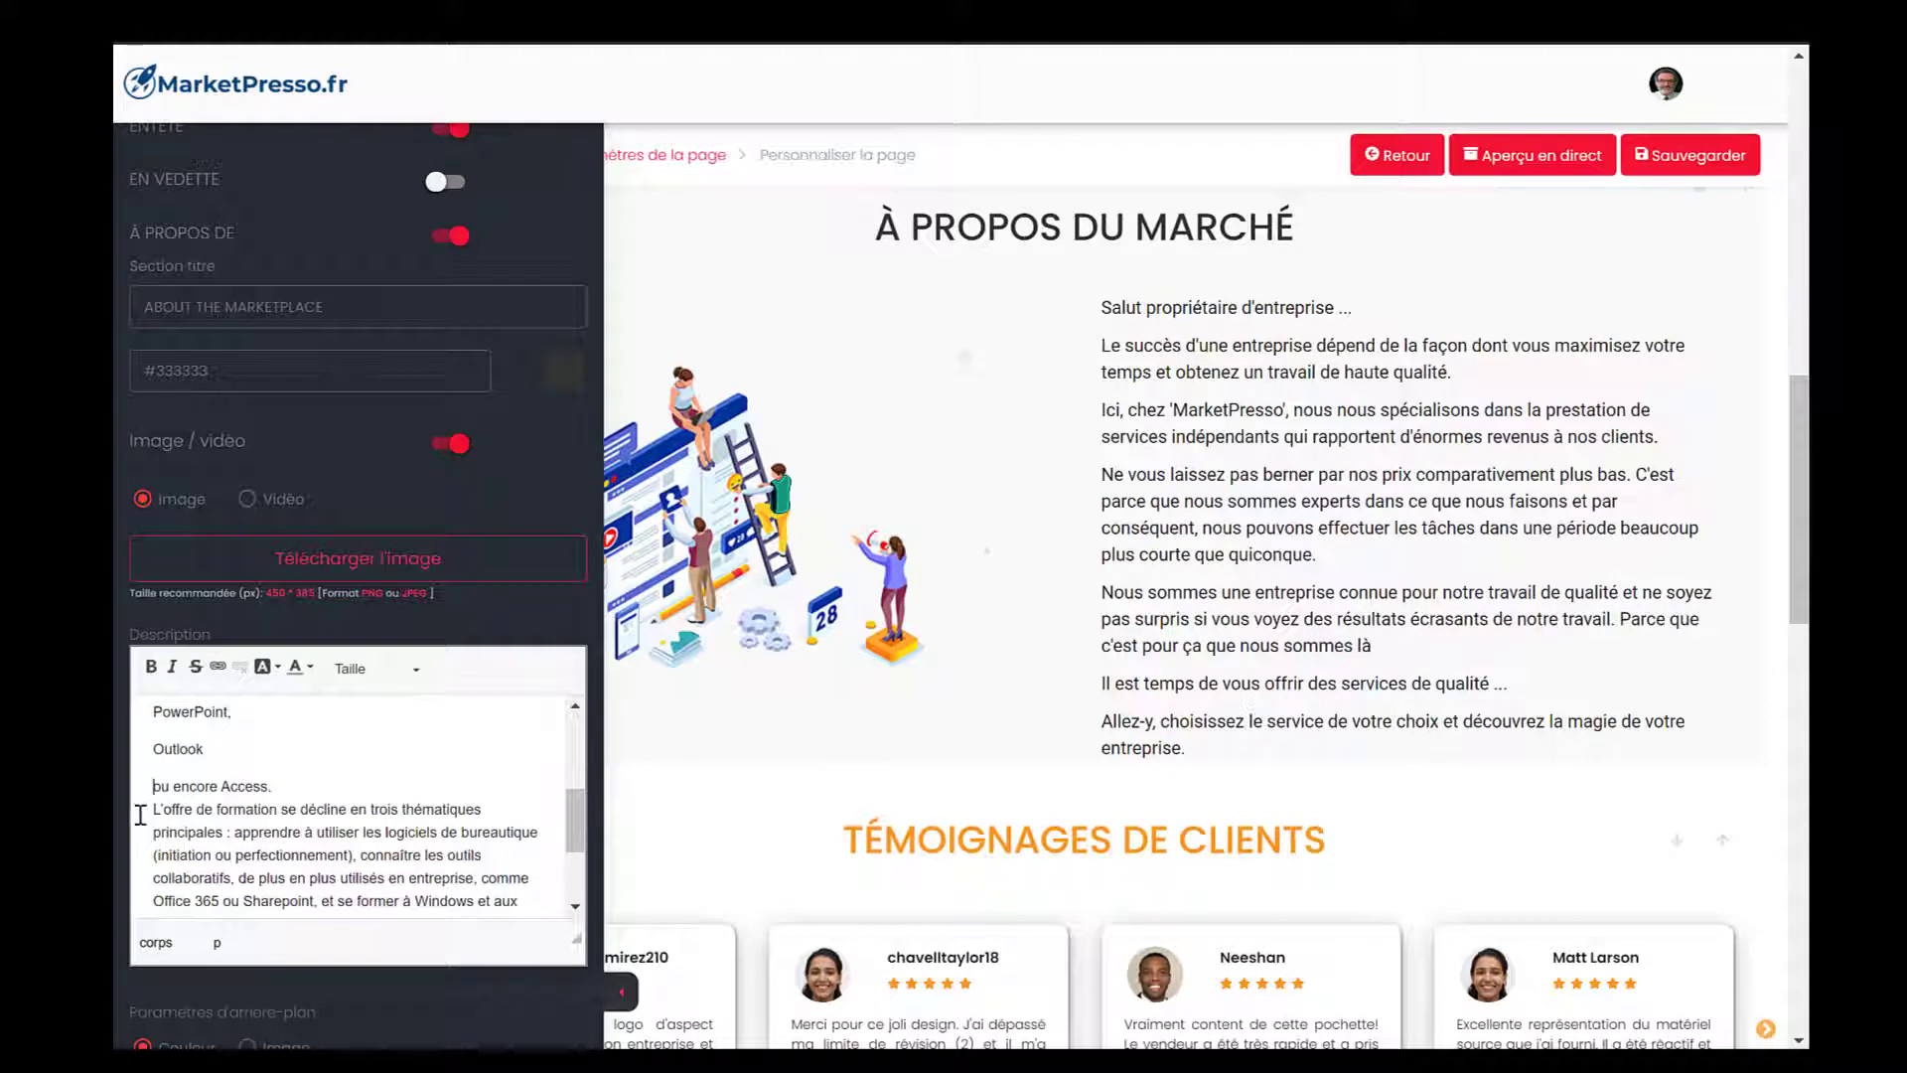
Step: Separate the paragraph starting "L'offre de formation" from the software list and indent its first line
{"action": "left_click", "coordinate": [156, 811]}
{"action": "key", "text": "Return"}
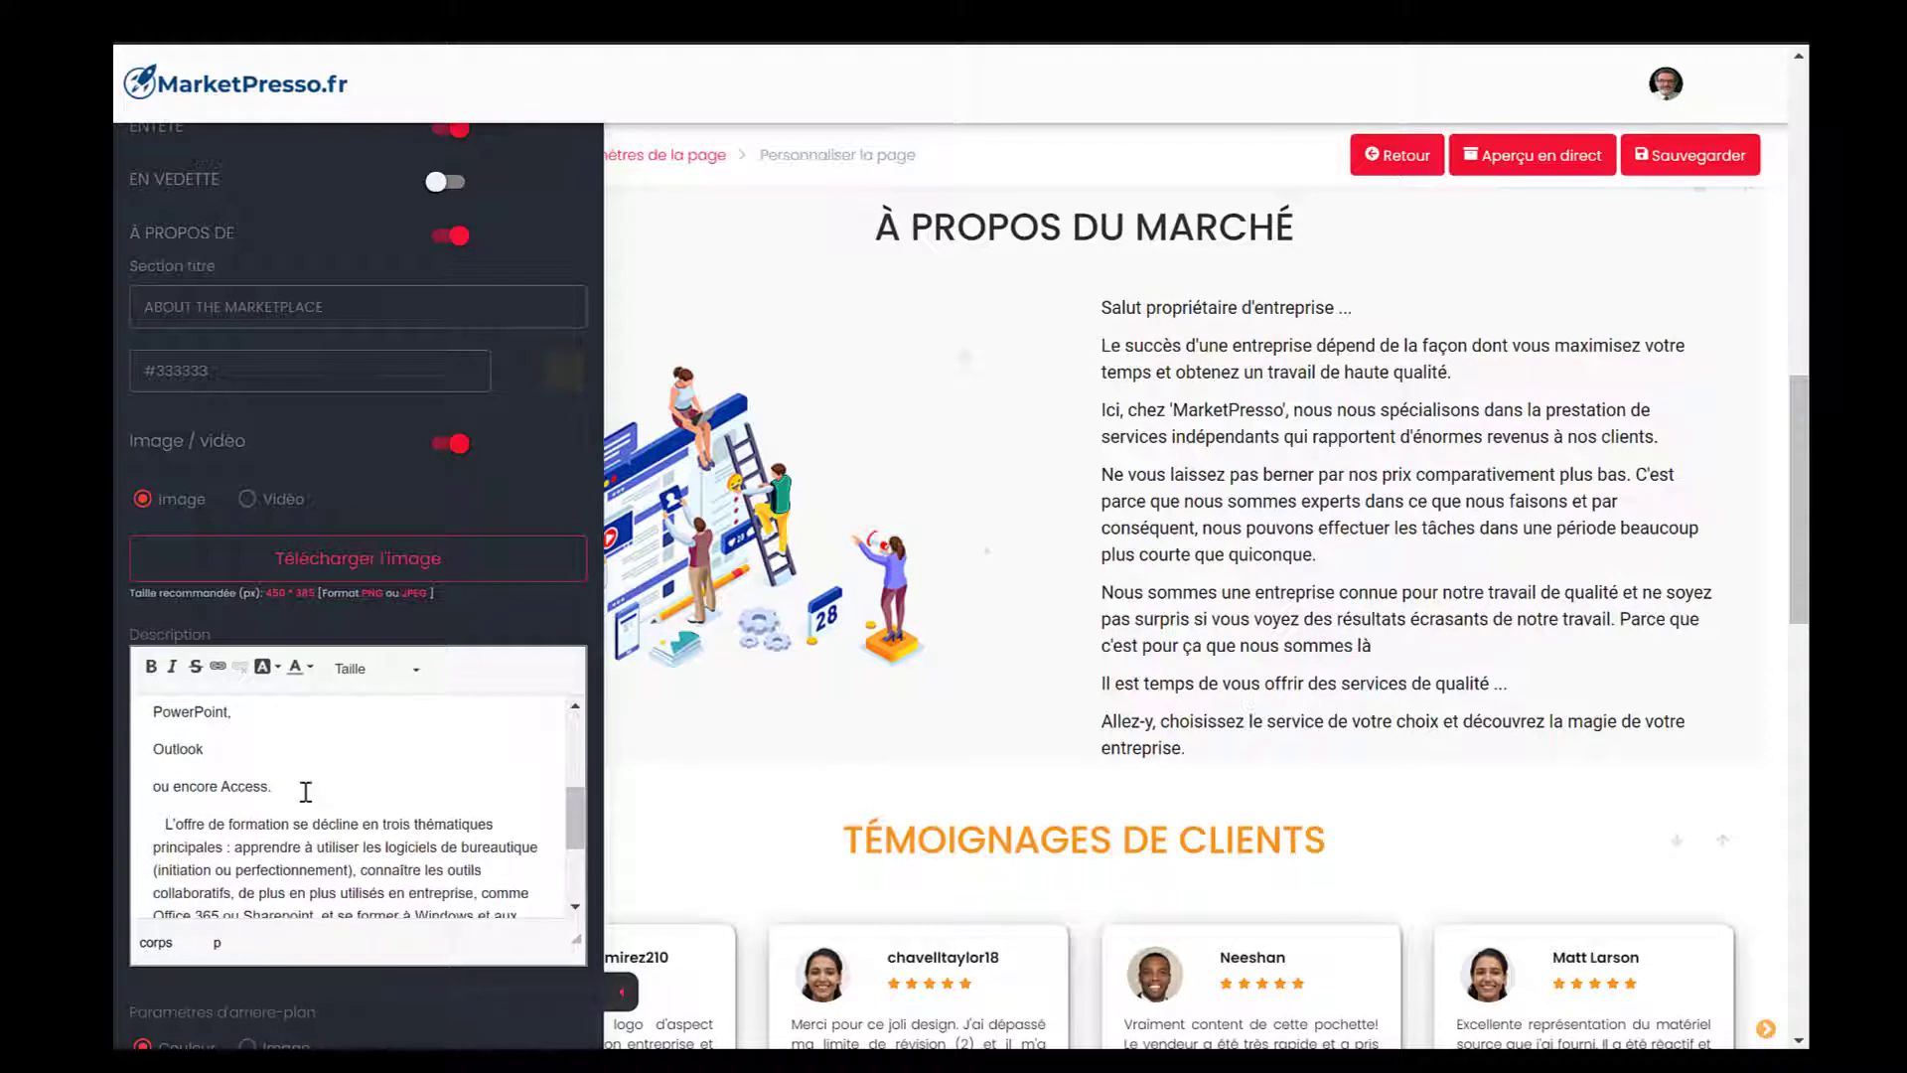
{"action": "left_click", "coordinate": [425, 672]}
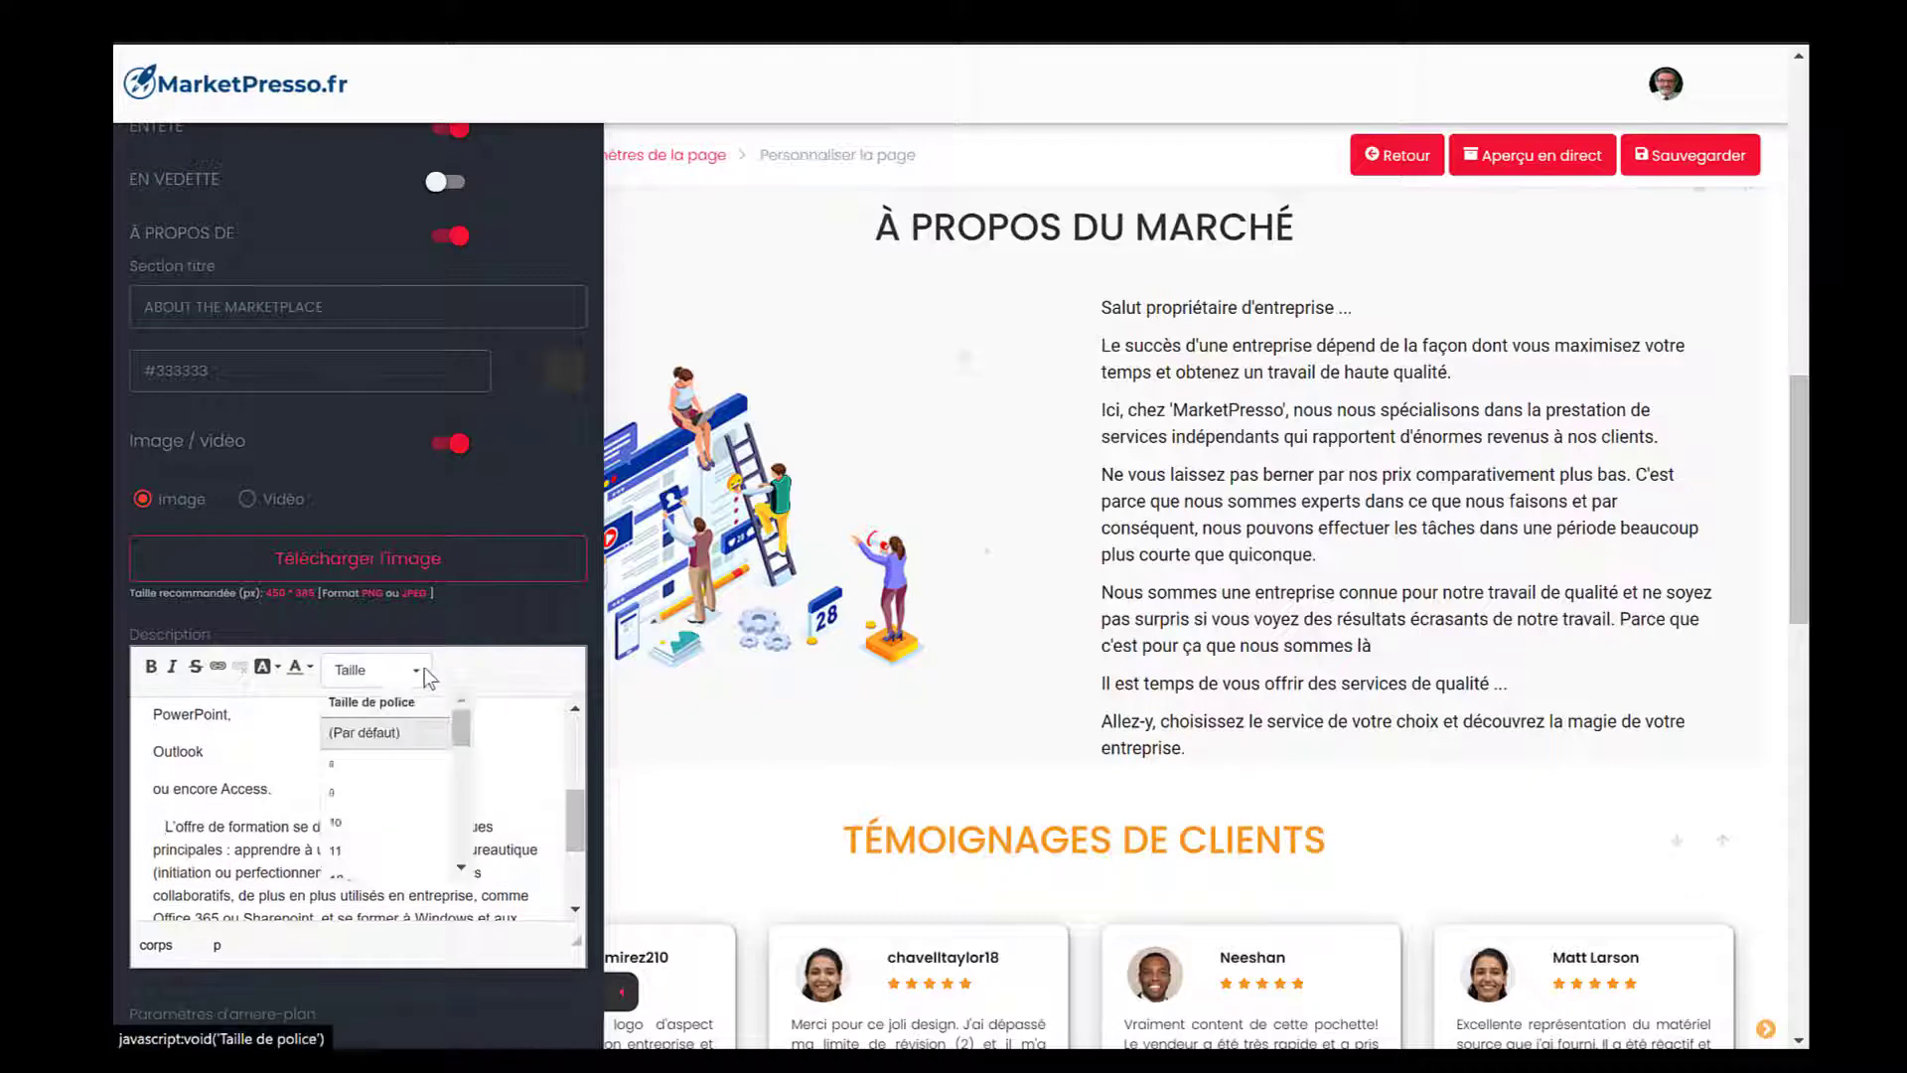
{"action": "left_click", "coordinate": [547, 743]}
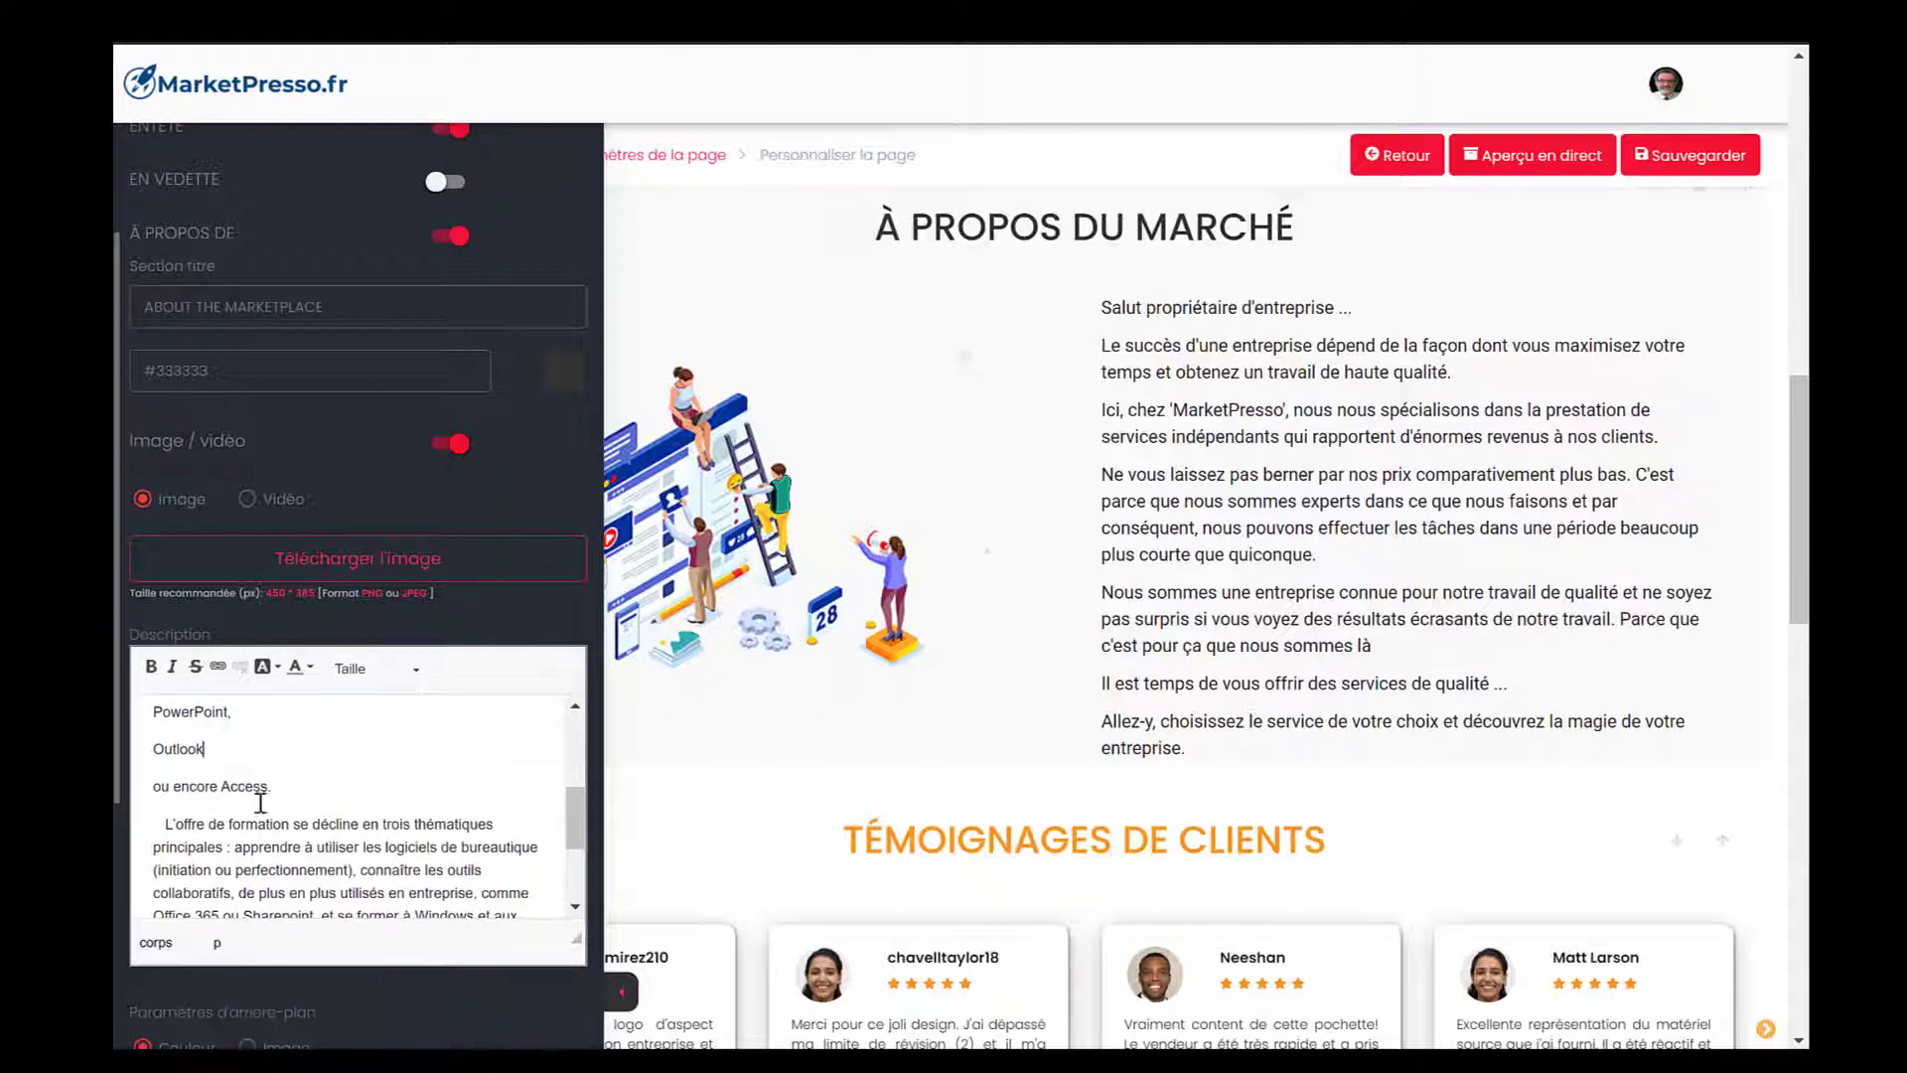
Step: Put a dash in front of the Excel, Word, PowerPoint and Outlook lines in the description
{"action": "scroll", "coordinate": [171, 785], "scroll_direction": "up", "scroll_amount": 1}
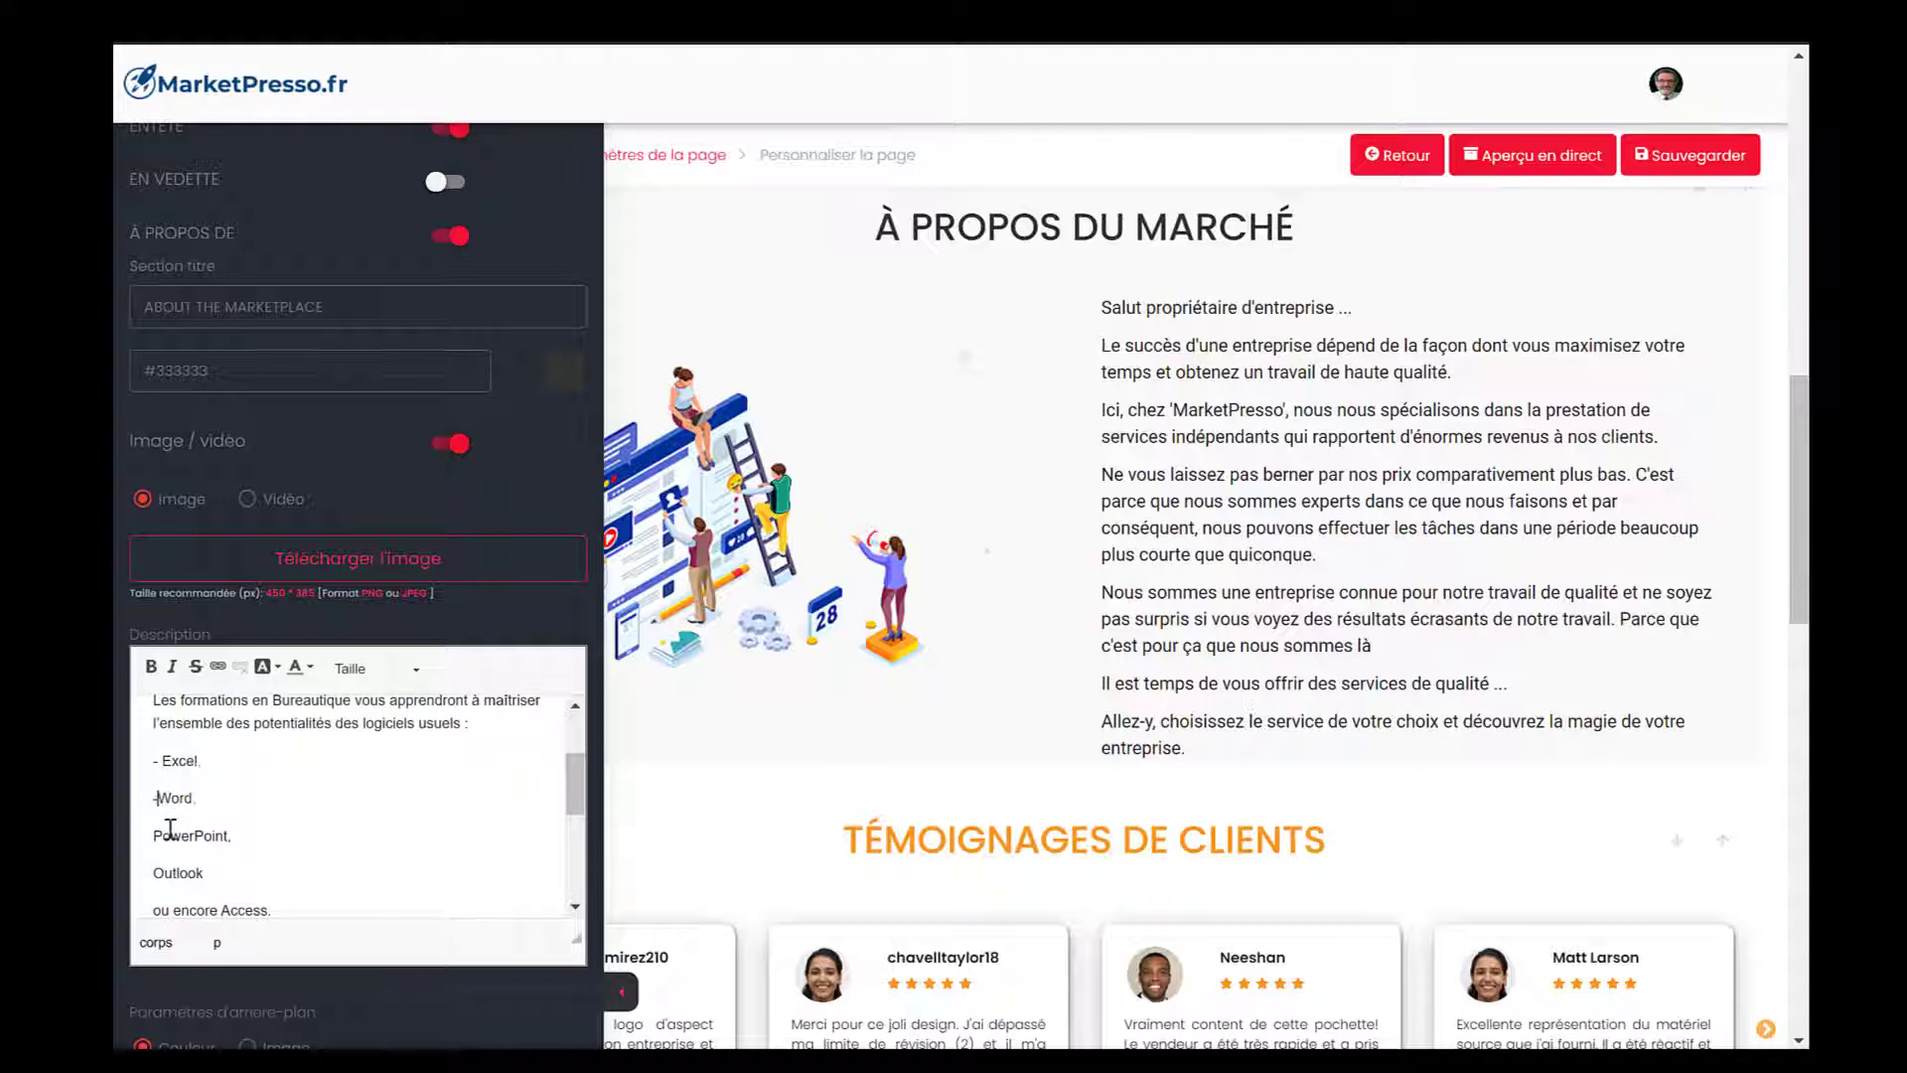
{"action": "left_click", "coordinate": [155, 834]}
{"action": "type", "text": "-"}
{"action": "left_click", "coordinate": [157, 872]}
{"action": "type", "text": "-"}
Step: Delete the "ou encore Access." line and the empty line it leaves after Outlook in the description
{"action": "scroll", "coordinate": [159, 872], "scroll_direction": "down", "scroll_amount": 1}
{"action": "left_click_drag", "start_coordinate": [249, 748], "coordinate": [305, 774]}
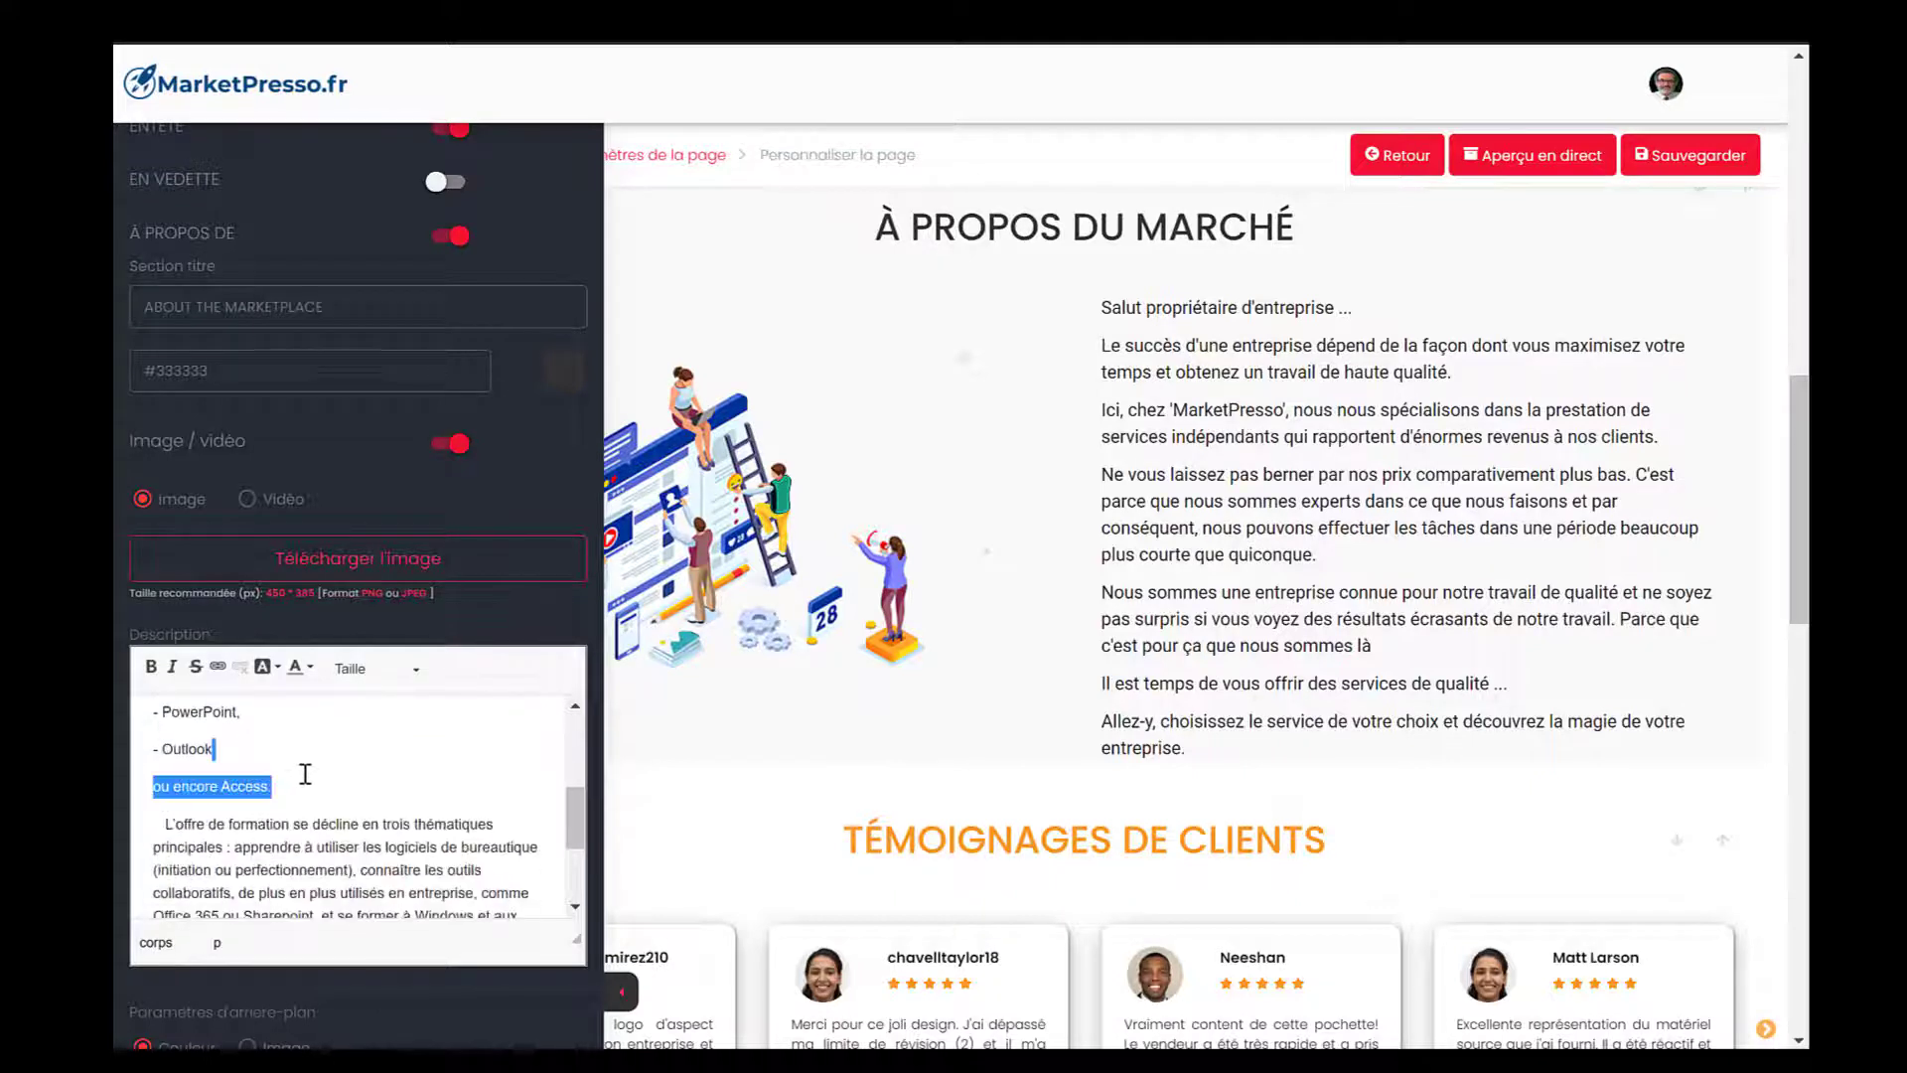
{"action": "key", "text": "BackSpace"}
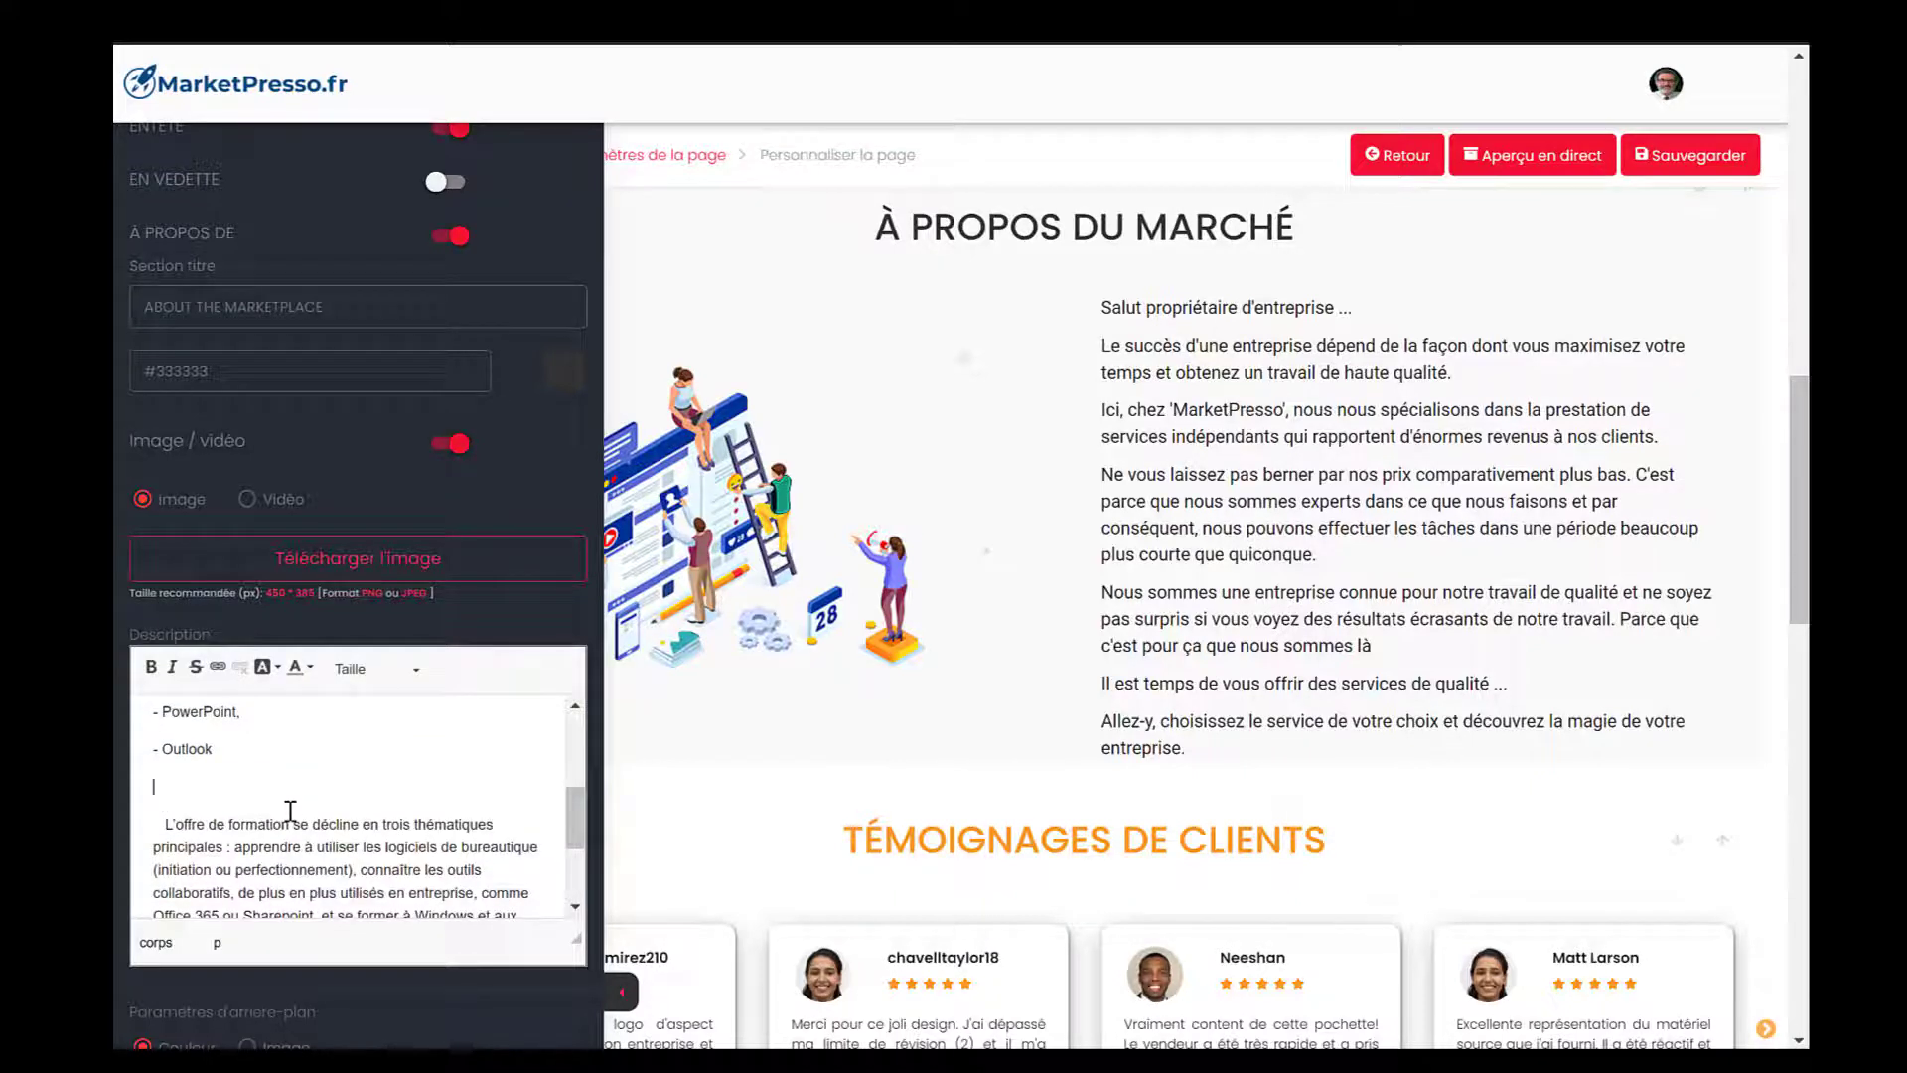
{"action": "key", "text": "BackSpace"}
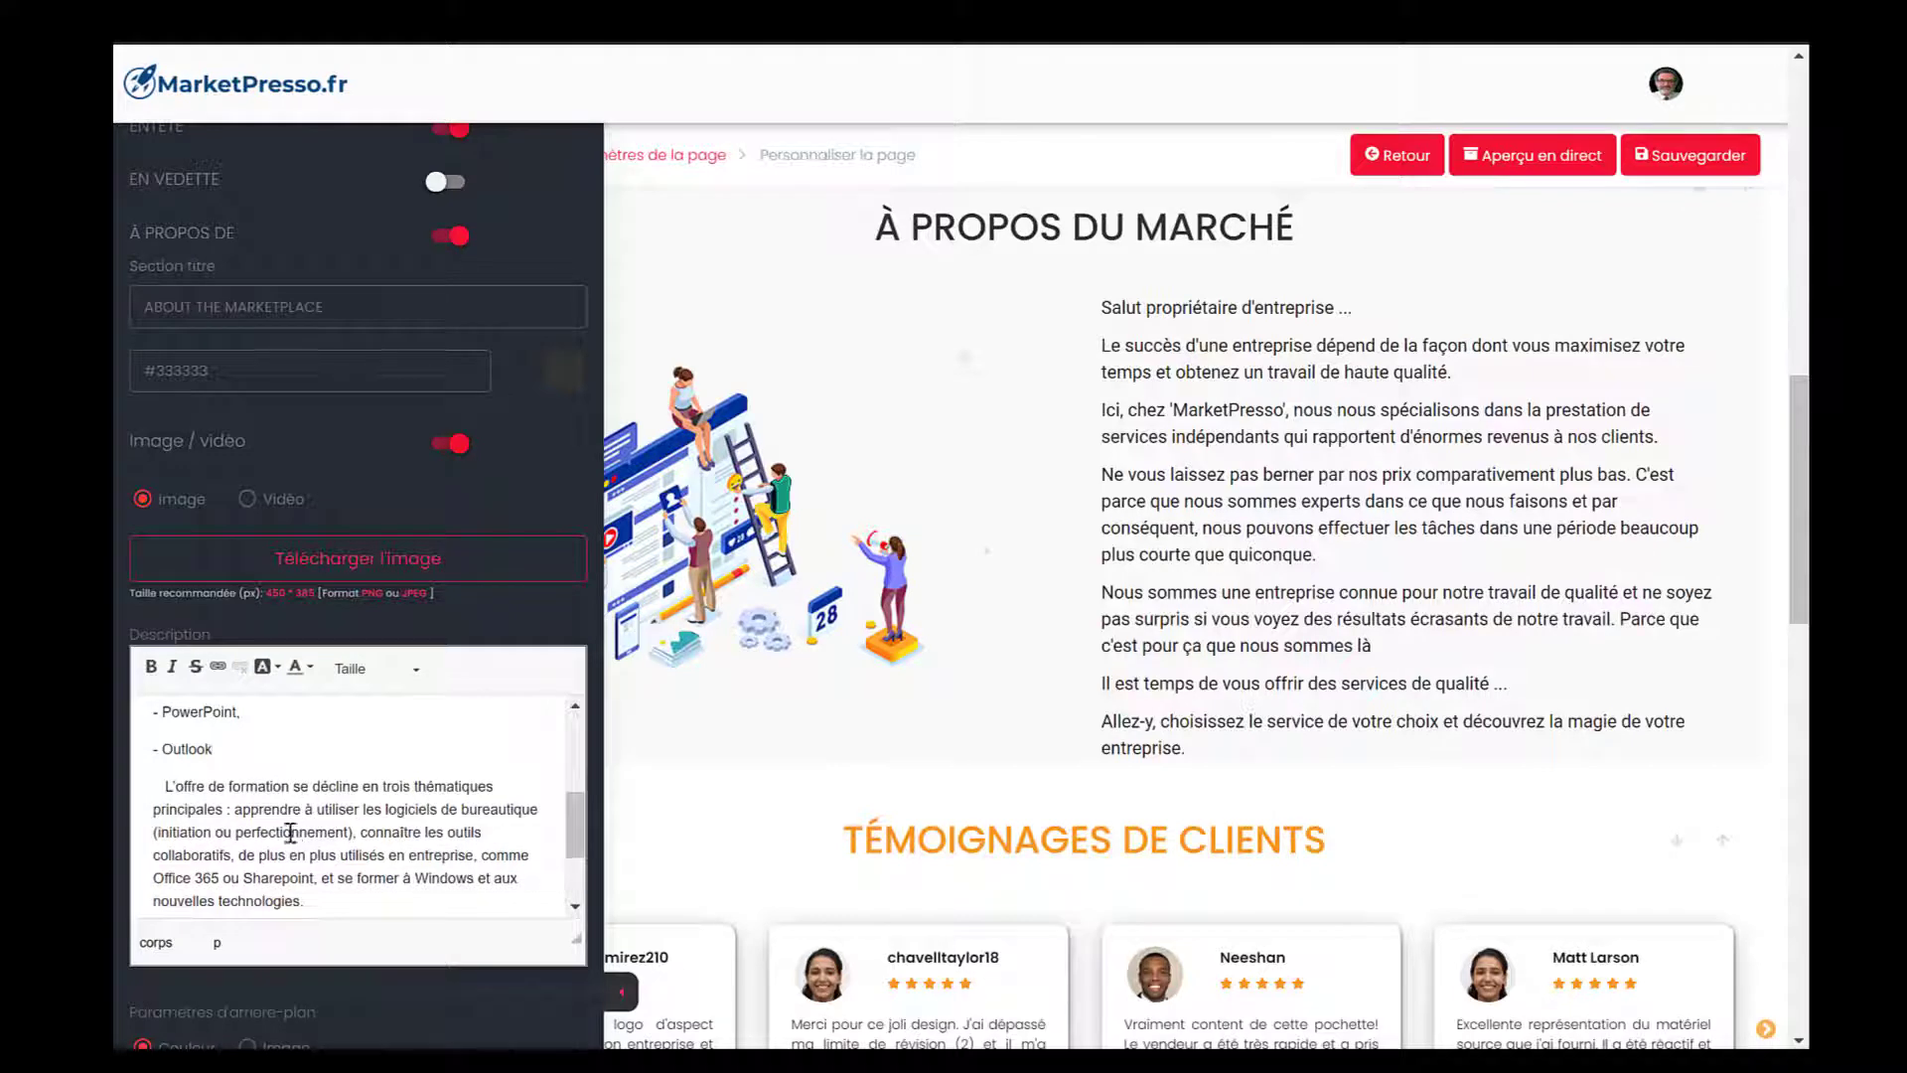
Step: Add the closing paragraph starting "Ces compétences sont utiles et recherchées" to the description, separated by a blank line from the "L'offre de formation" paragraph
{"action": "left_click", "coordinate": [380, 906]}
{"action": "type", "text": "Ces compétences sont utiles et recherchées dans de nombreux métiers : les managers seront équipés pour communiquer avec leurs équipes de façon optimale, les assistant(e)s gagneront un temps précieux en utilisant toutes les fonctionnalités des logiciels Microsoft..."}
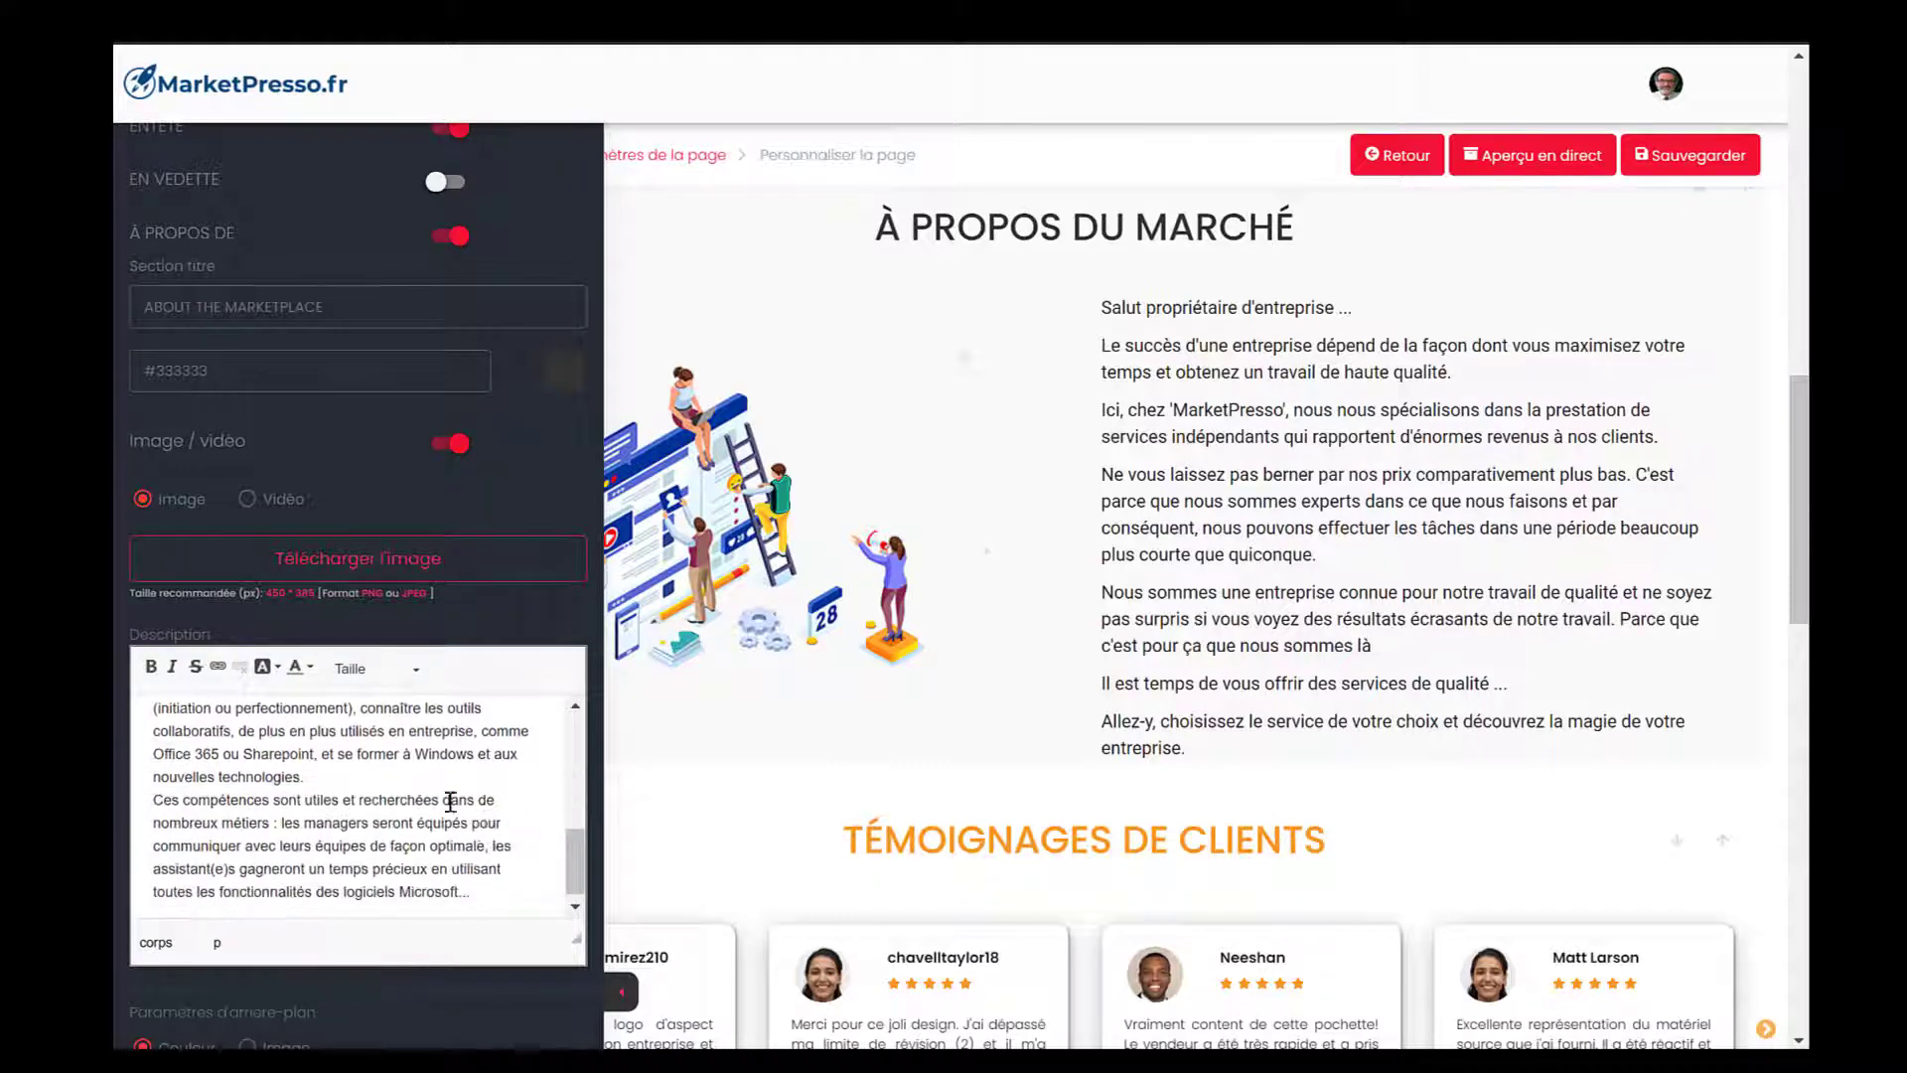
{"action": "left_click", "coordinate": [349, 773]}
{"action": "key", "text": "Return"}
{"action": "scroll", "coordinate": [349, 774], "scroll_direction": "down", "scroll_amount": 1}
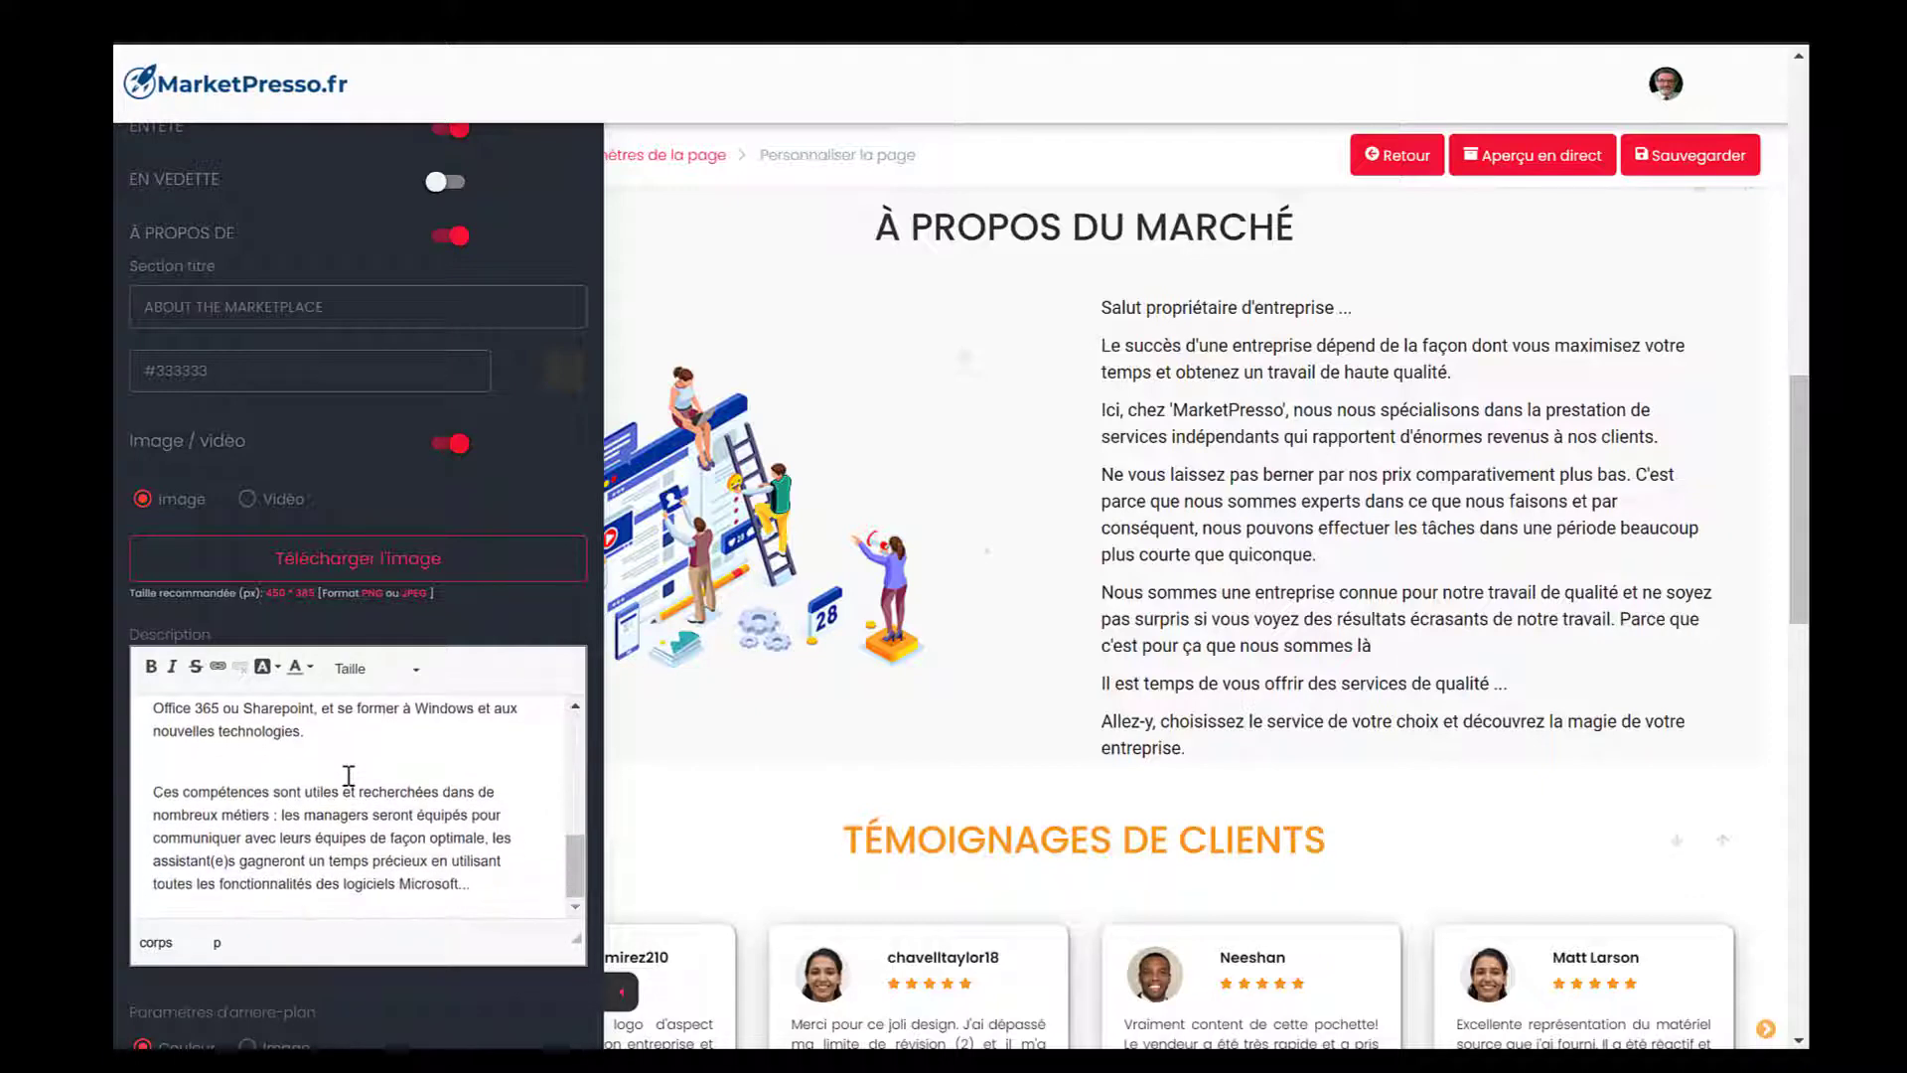
Step: Replace the about section's illustration with the library photo of the woman at an office desk
{"action": "scroll", "coordinate": [483, 843], "scroll_direction": "down", "scroll_amount": 1}
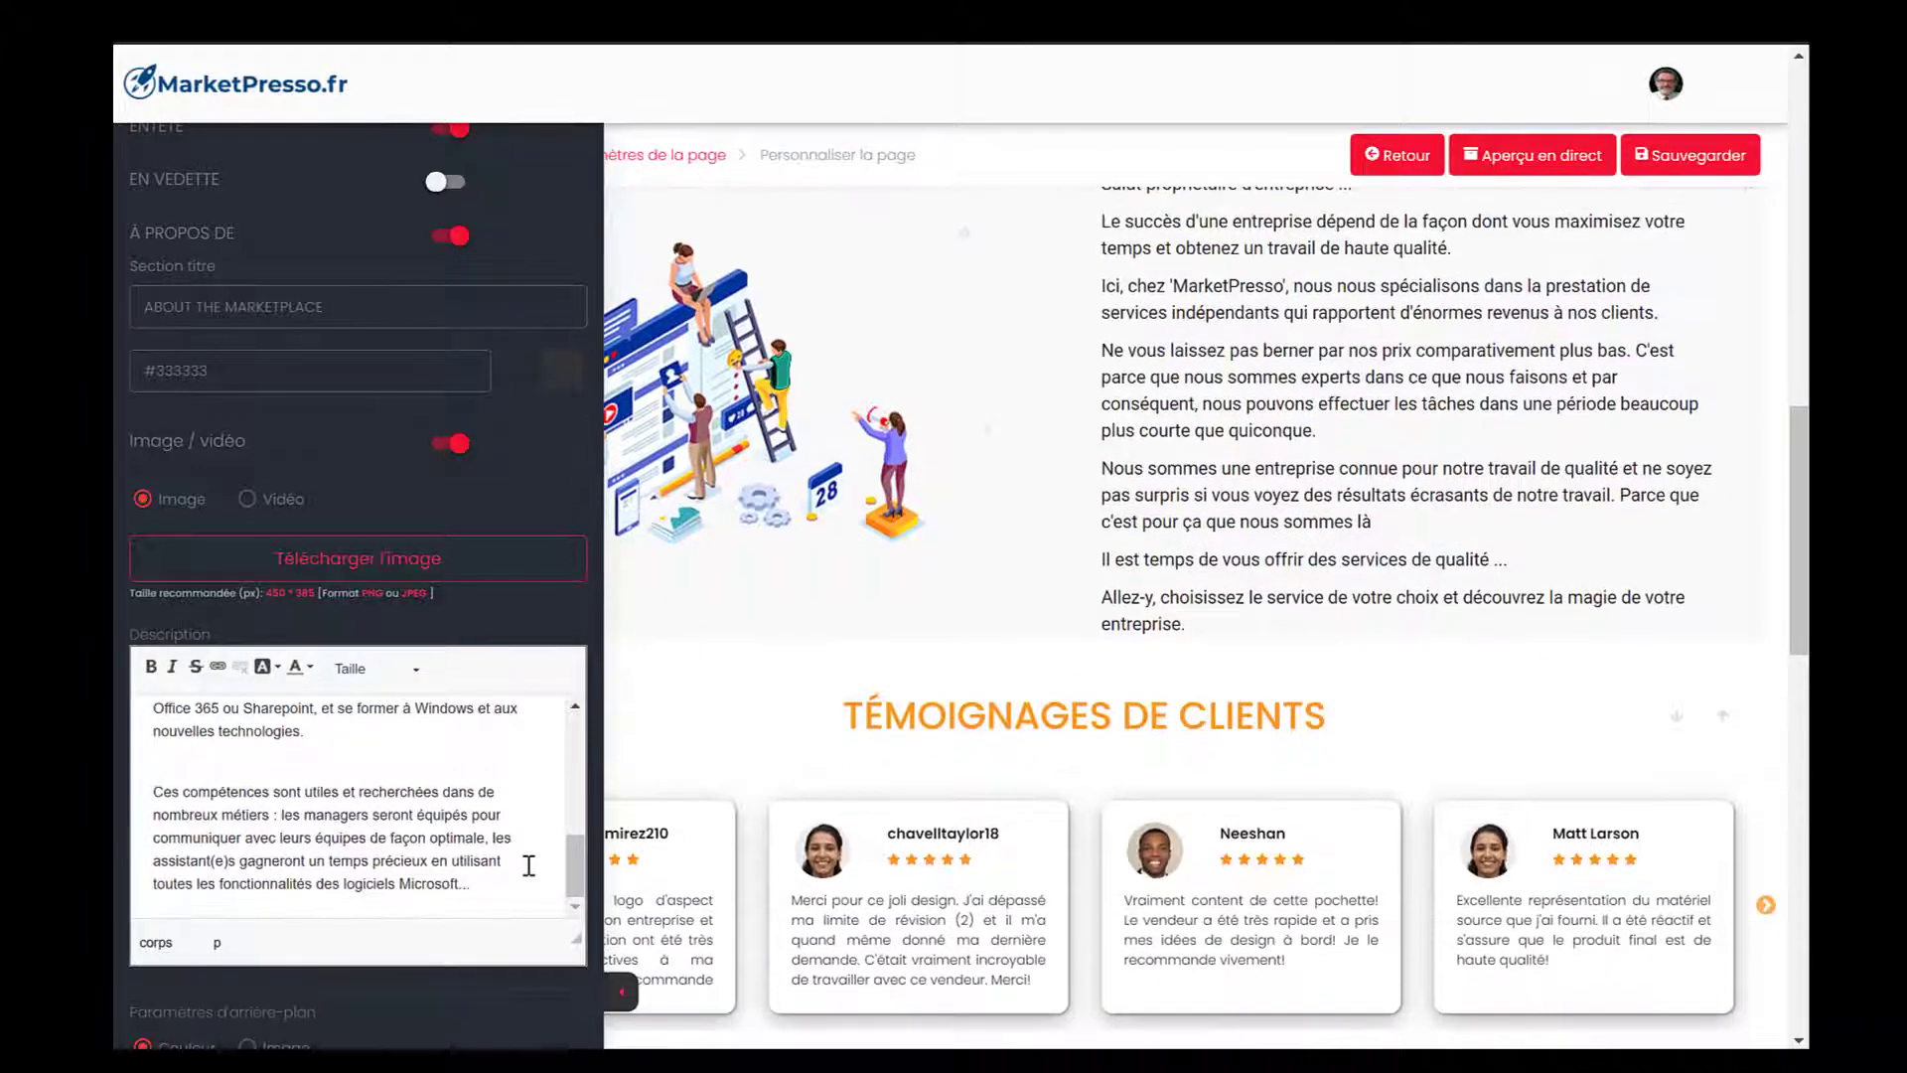
{"action": "scroll", "coordinate": [528, 865], "scroll_direction": "down", "scroll_amount": 1}
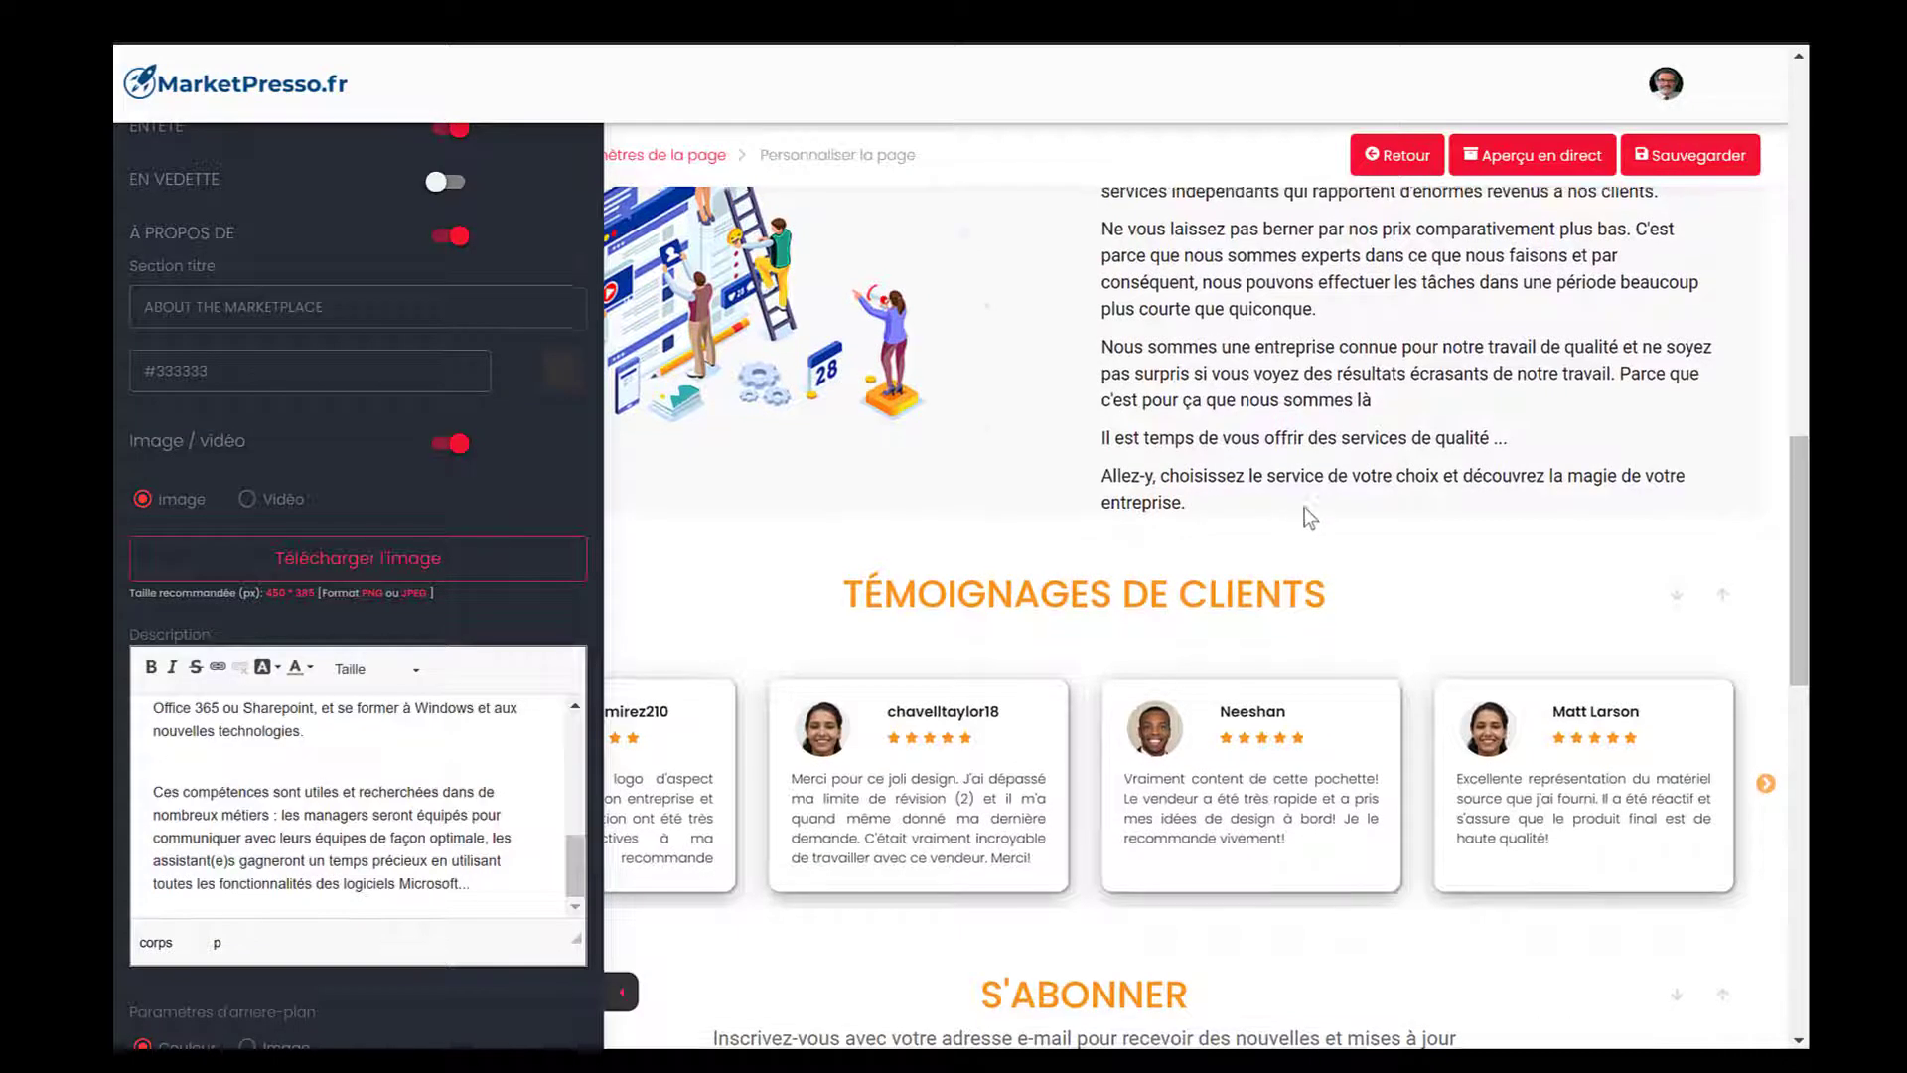
{"action": "scroll", "coordinate": [1304, 506], "scroll_direction": "up", "scroll_amount": 1}
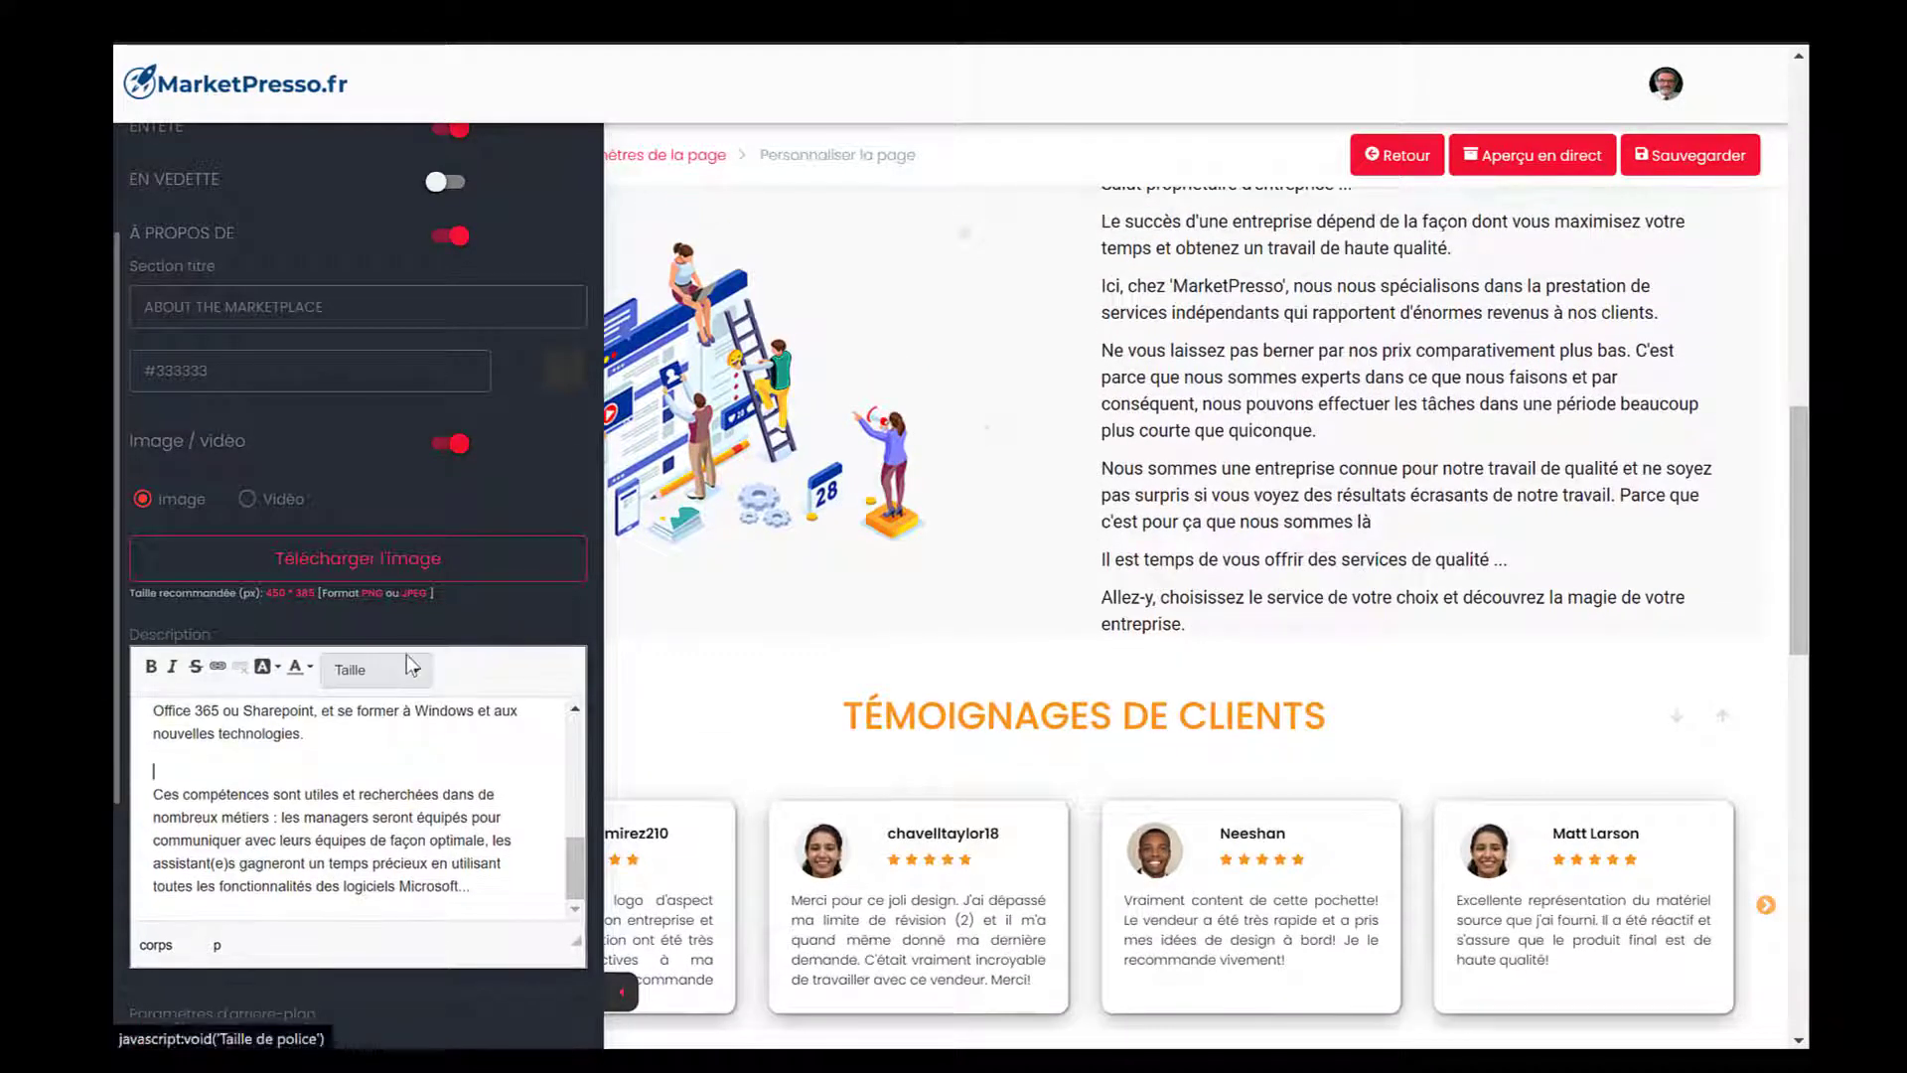
{"action": "left_click", "coordinate": [375, 571]}
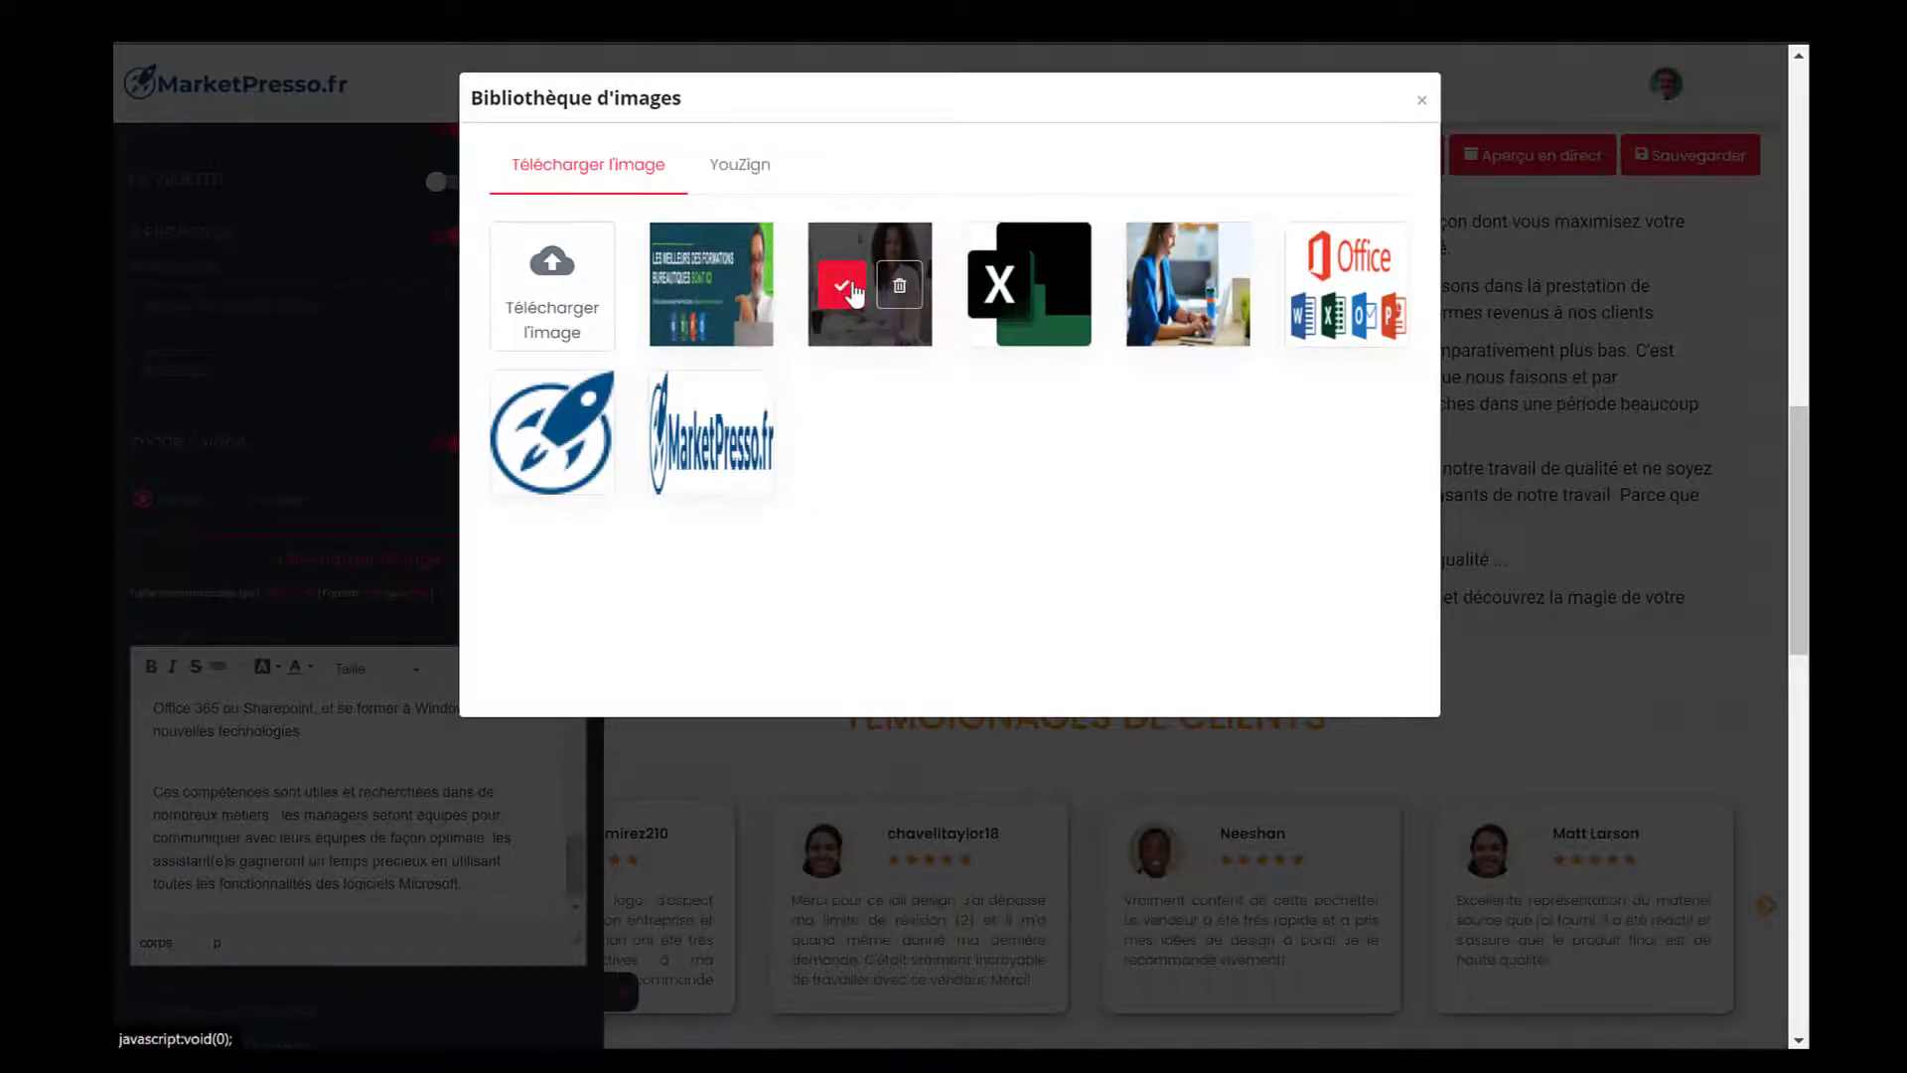
{"action": "left_click", "coordinate": [852, 294]}
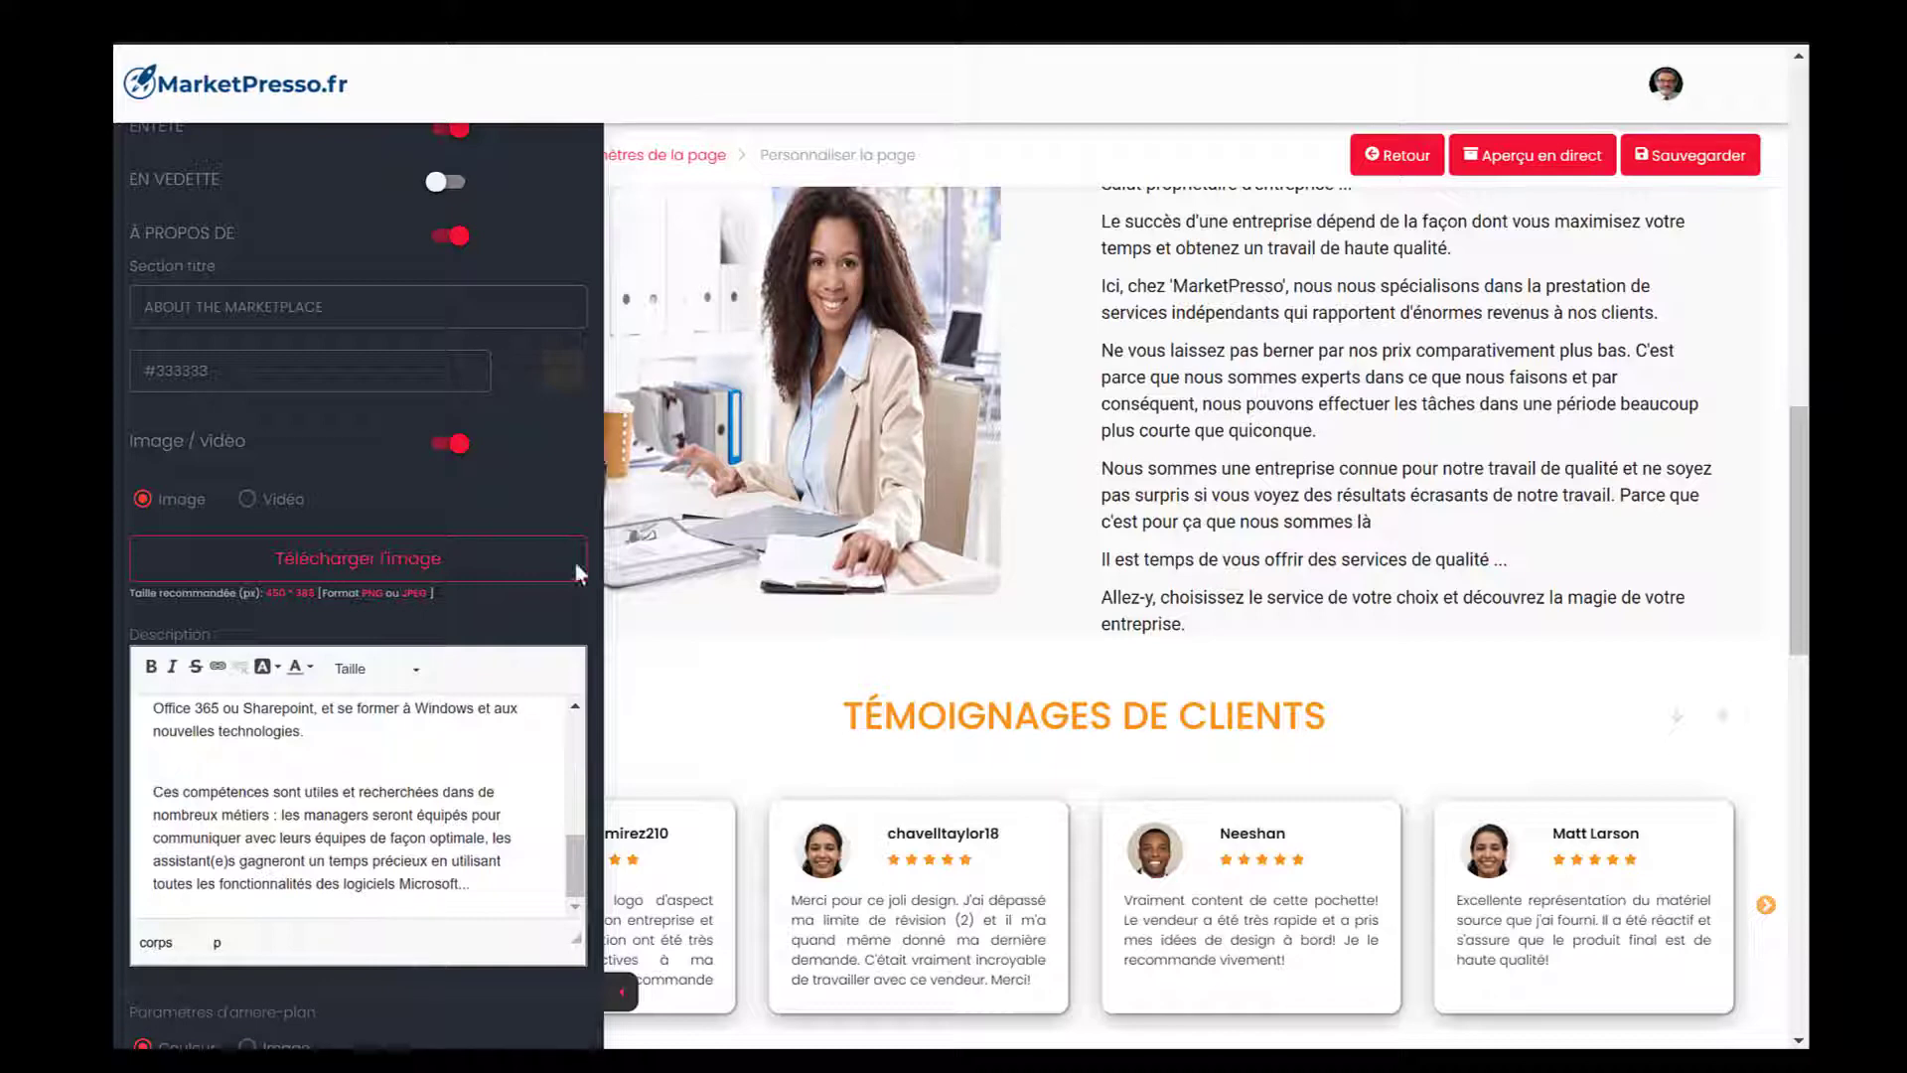
Step: Set the popular services section (the second "En vedette") to feature "Prestations de service" instead of categories
{"action": "scroll", "coordinate": [474, 669], "scroll_direction": "down", "scroll_amount": 5}
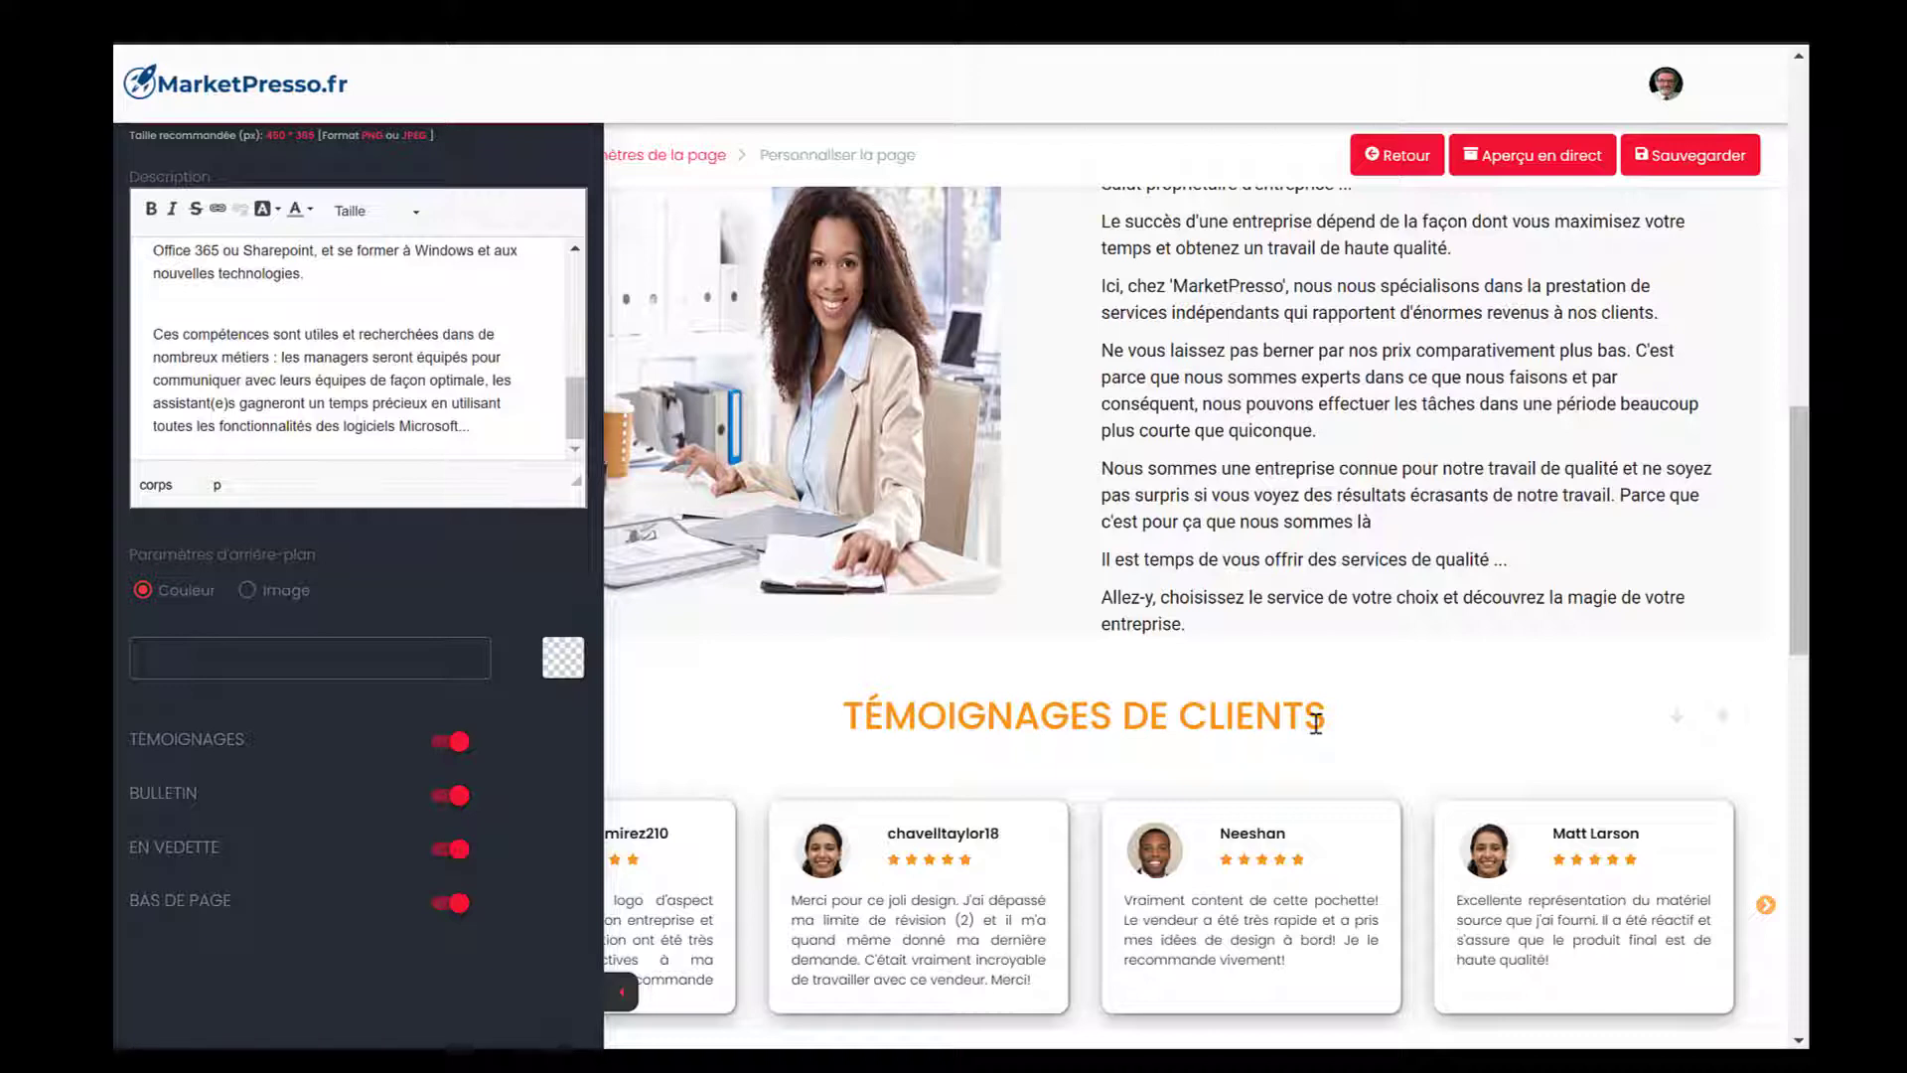
{"action": "scroll", "coordinate": [990, 750], "scroll_direction": "down", "scroll_amount": 5}
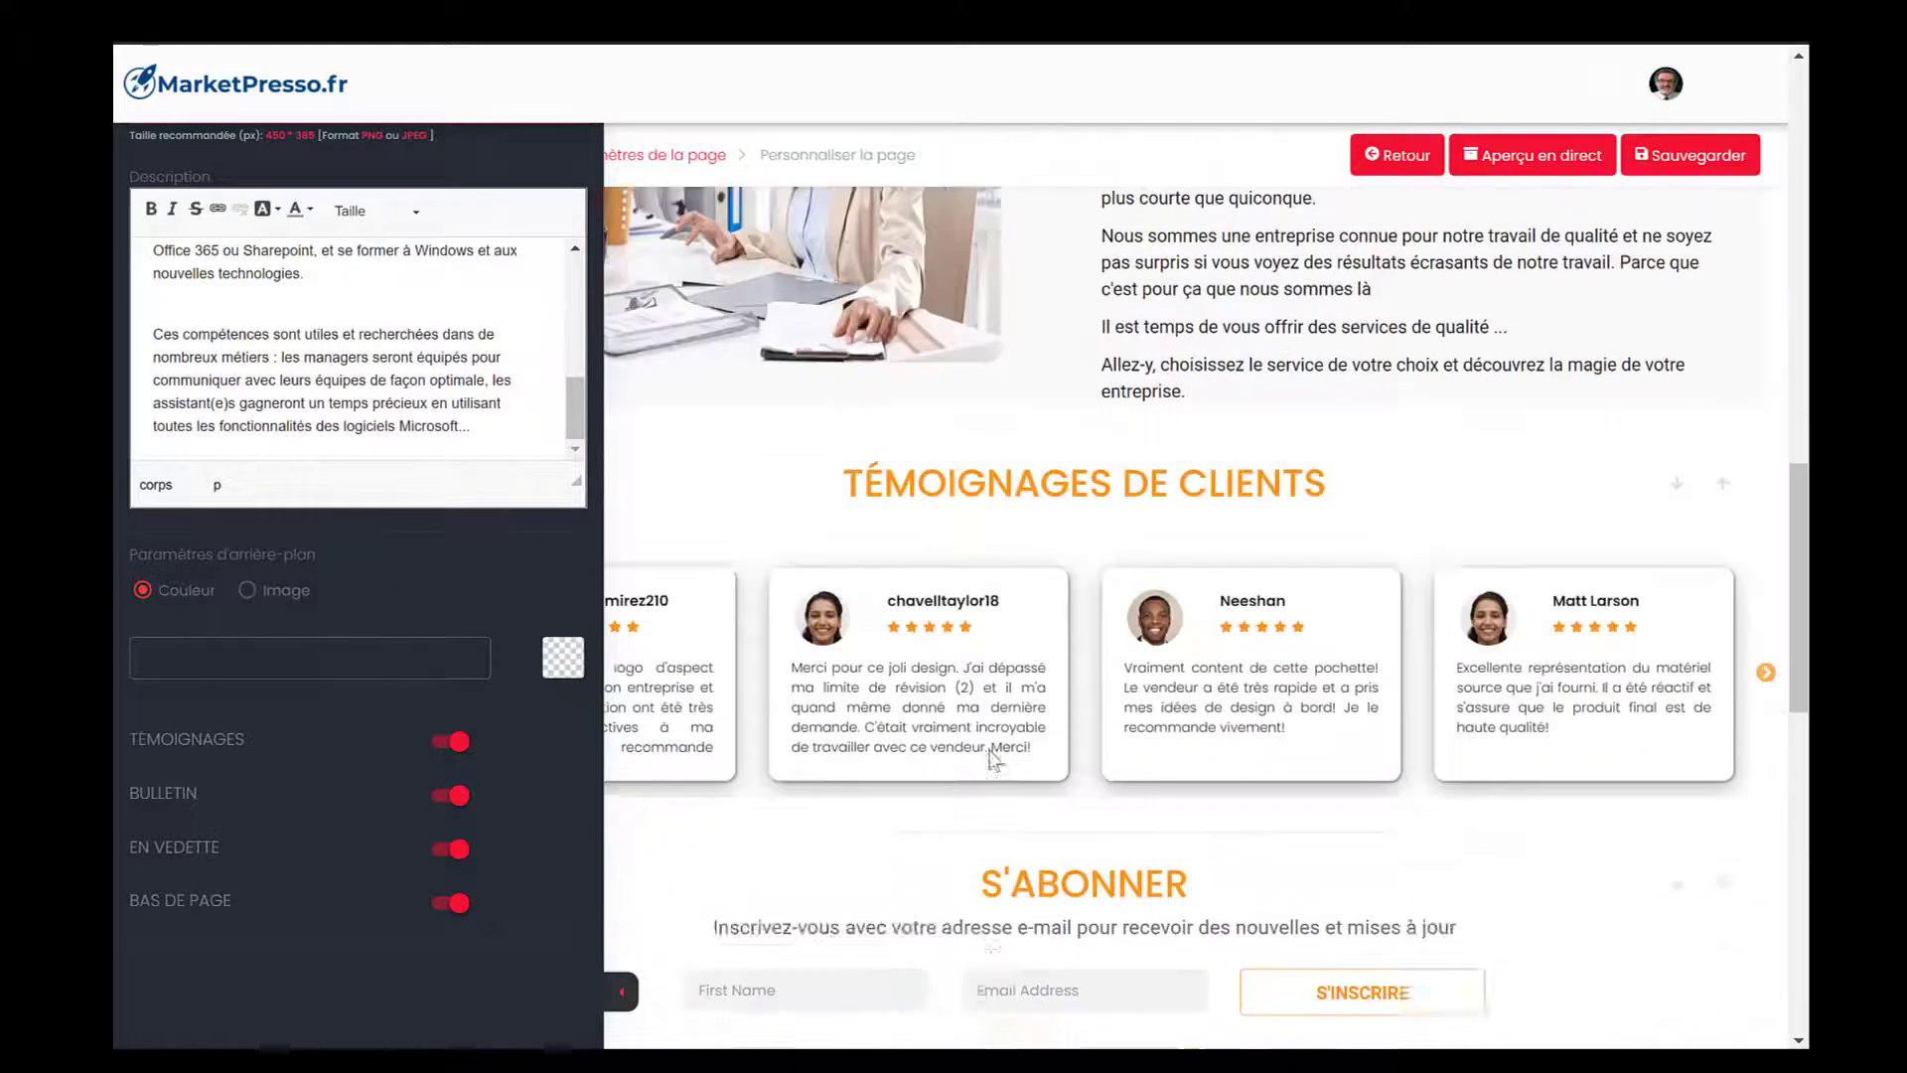
{"action": "scroll", "coordinate": [991, 750], "scroll_direction": "down", "scroll_amount": 1}
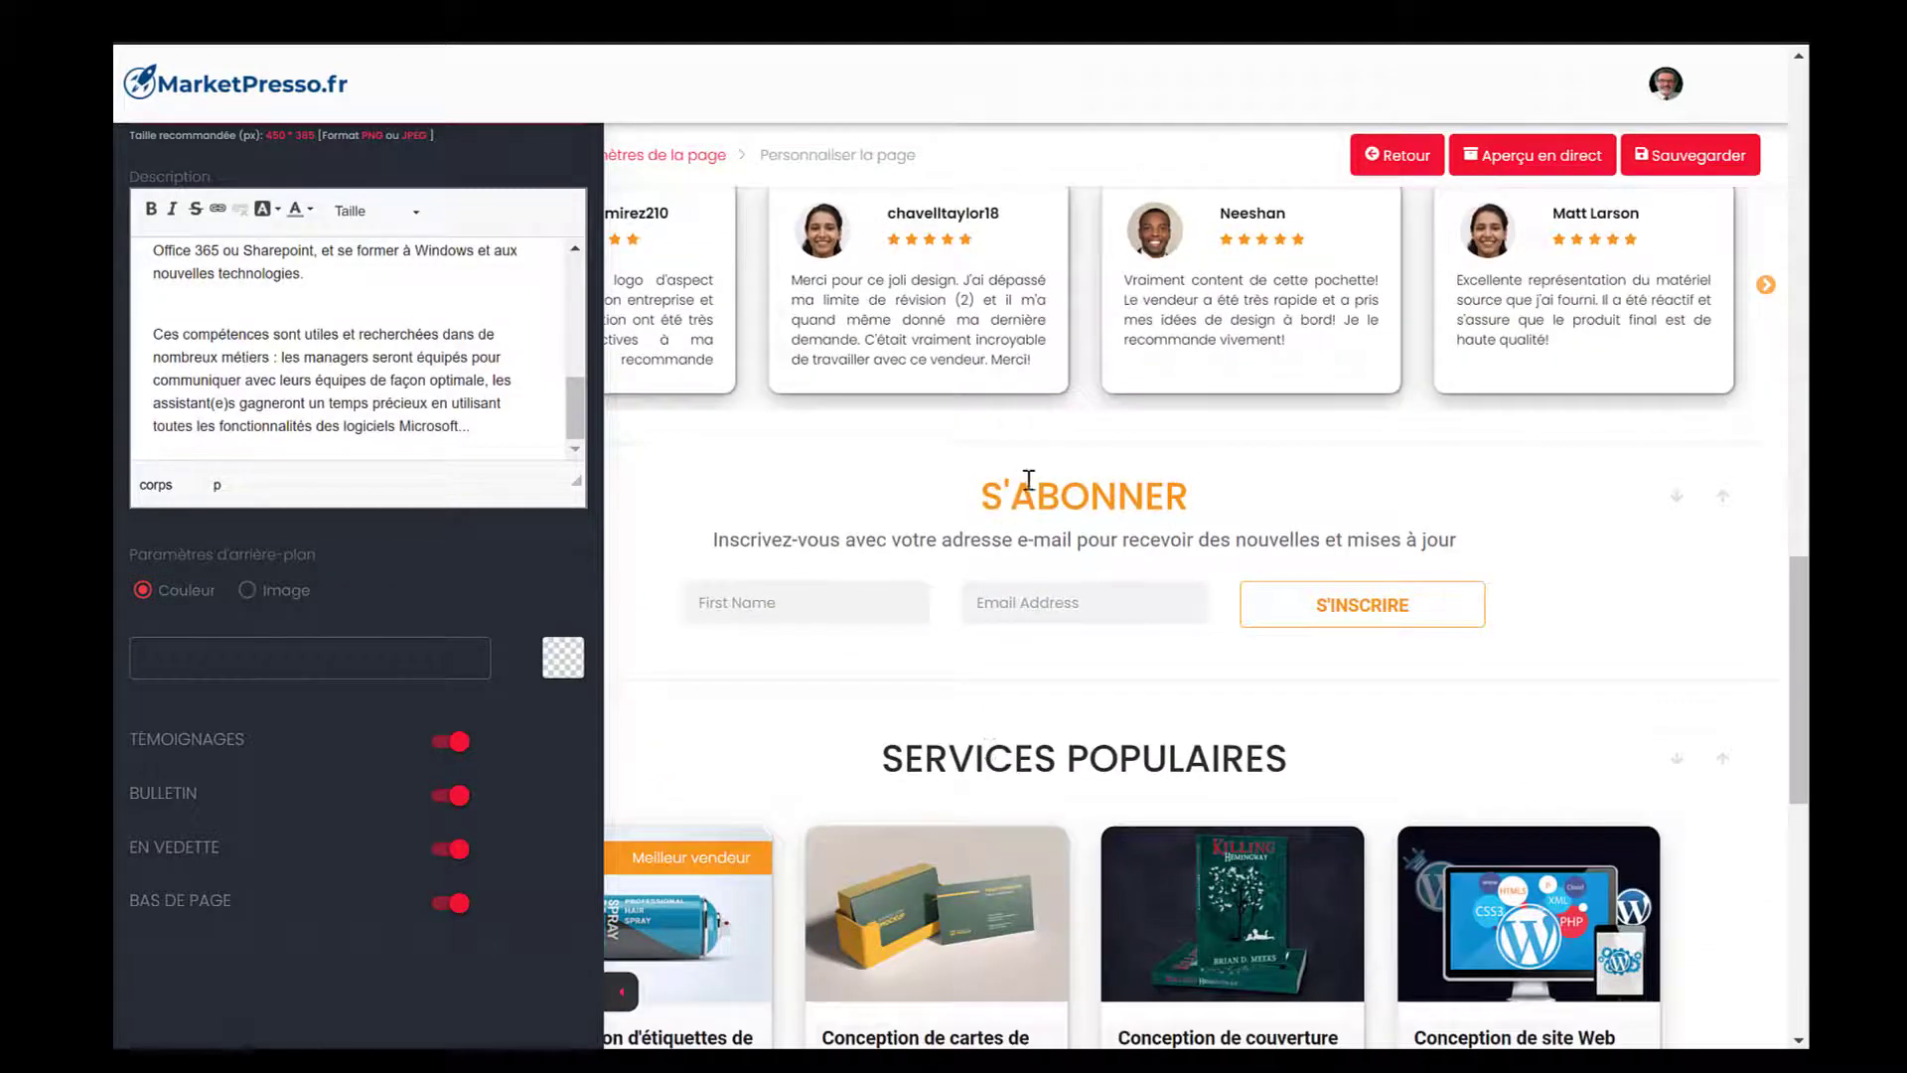
{"action": "left_click", "coordinate": [227, 856]}
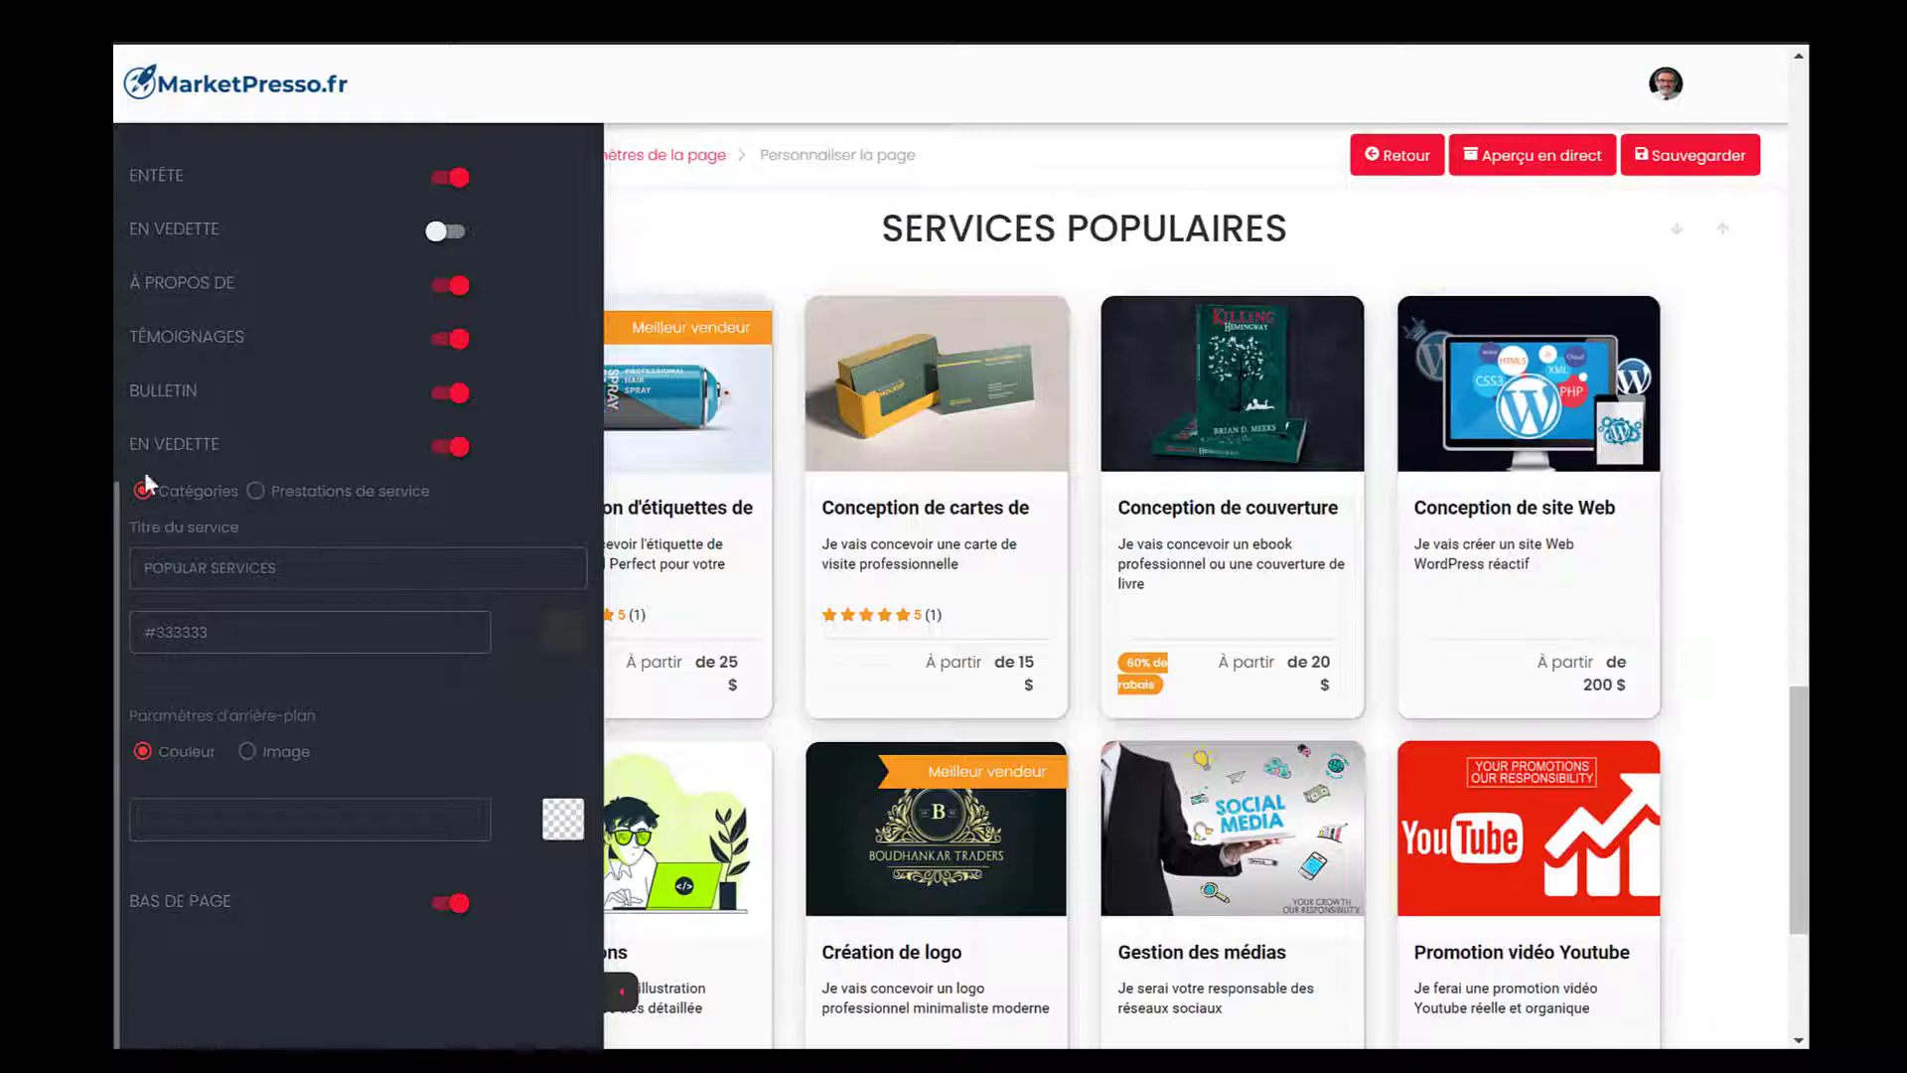
{"action": "left_click", "coordinate": [257, 491]}
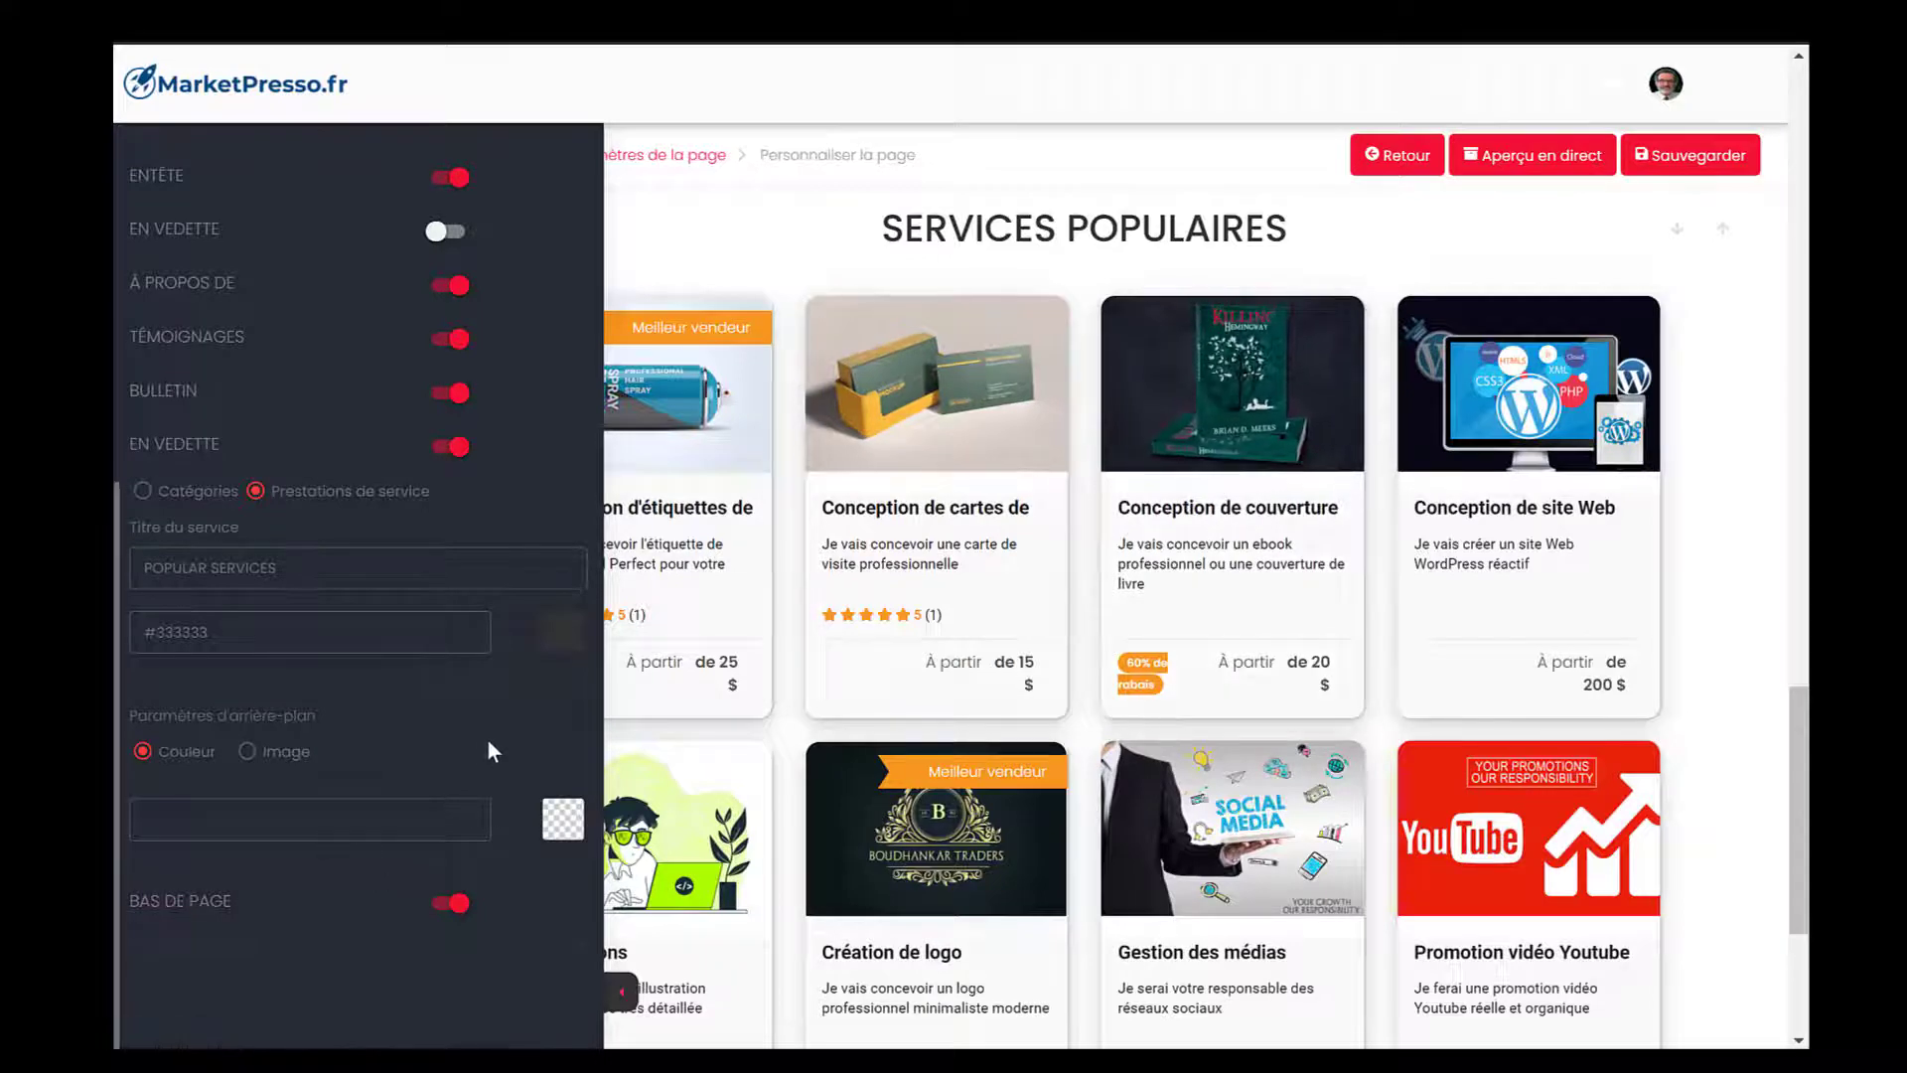
Step: Open the footer ("Bas de page") settings and fill in the contact e-mail address
{"action": "left_click", "coordinate": [234, 901]}
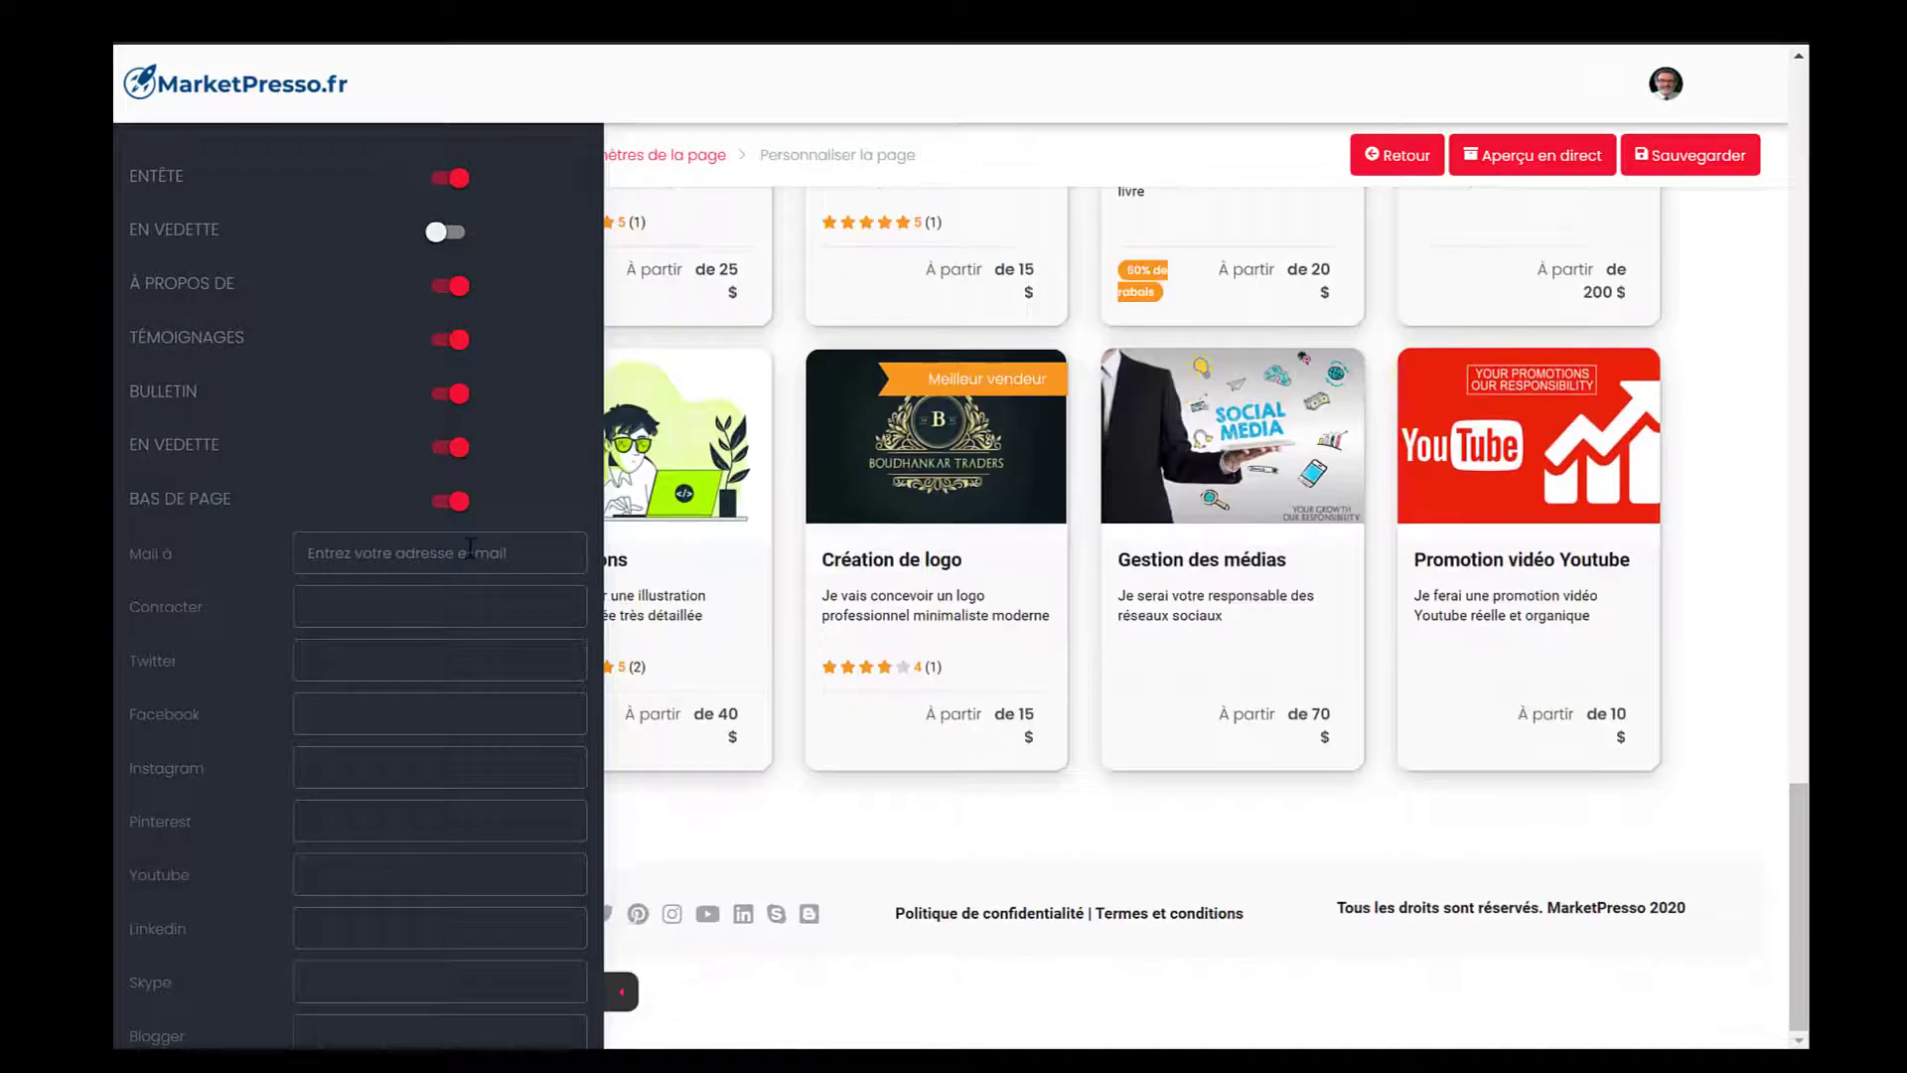
{"action": "left_click", "coordinate": [471, 553]}
{"action": "left_click", "coordinate": [456, 591]}
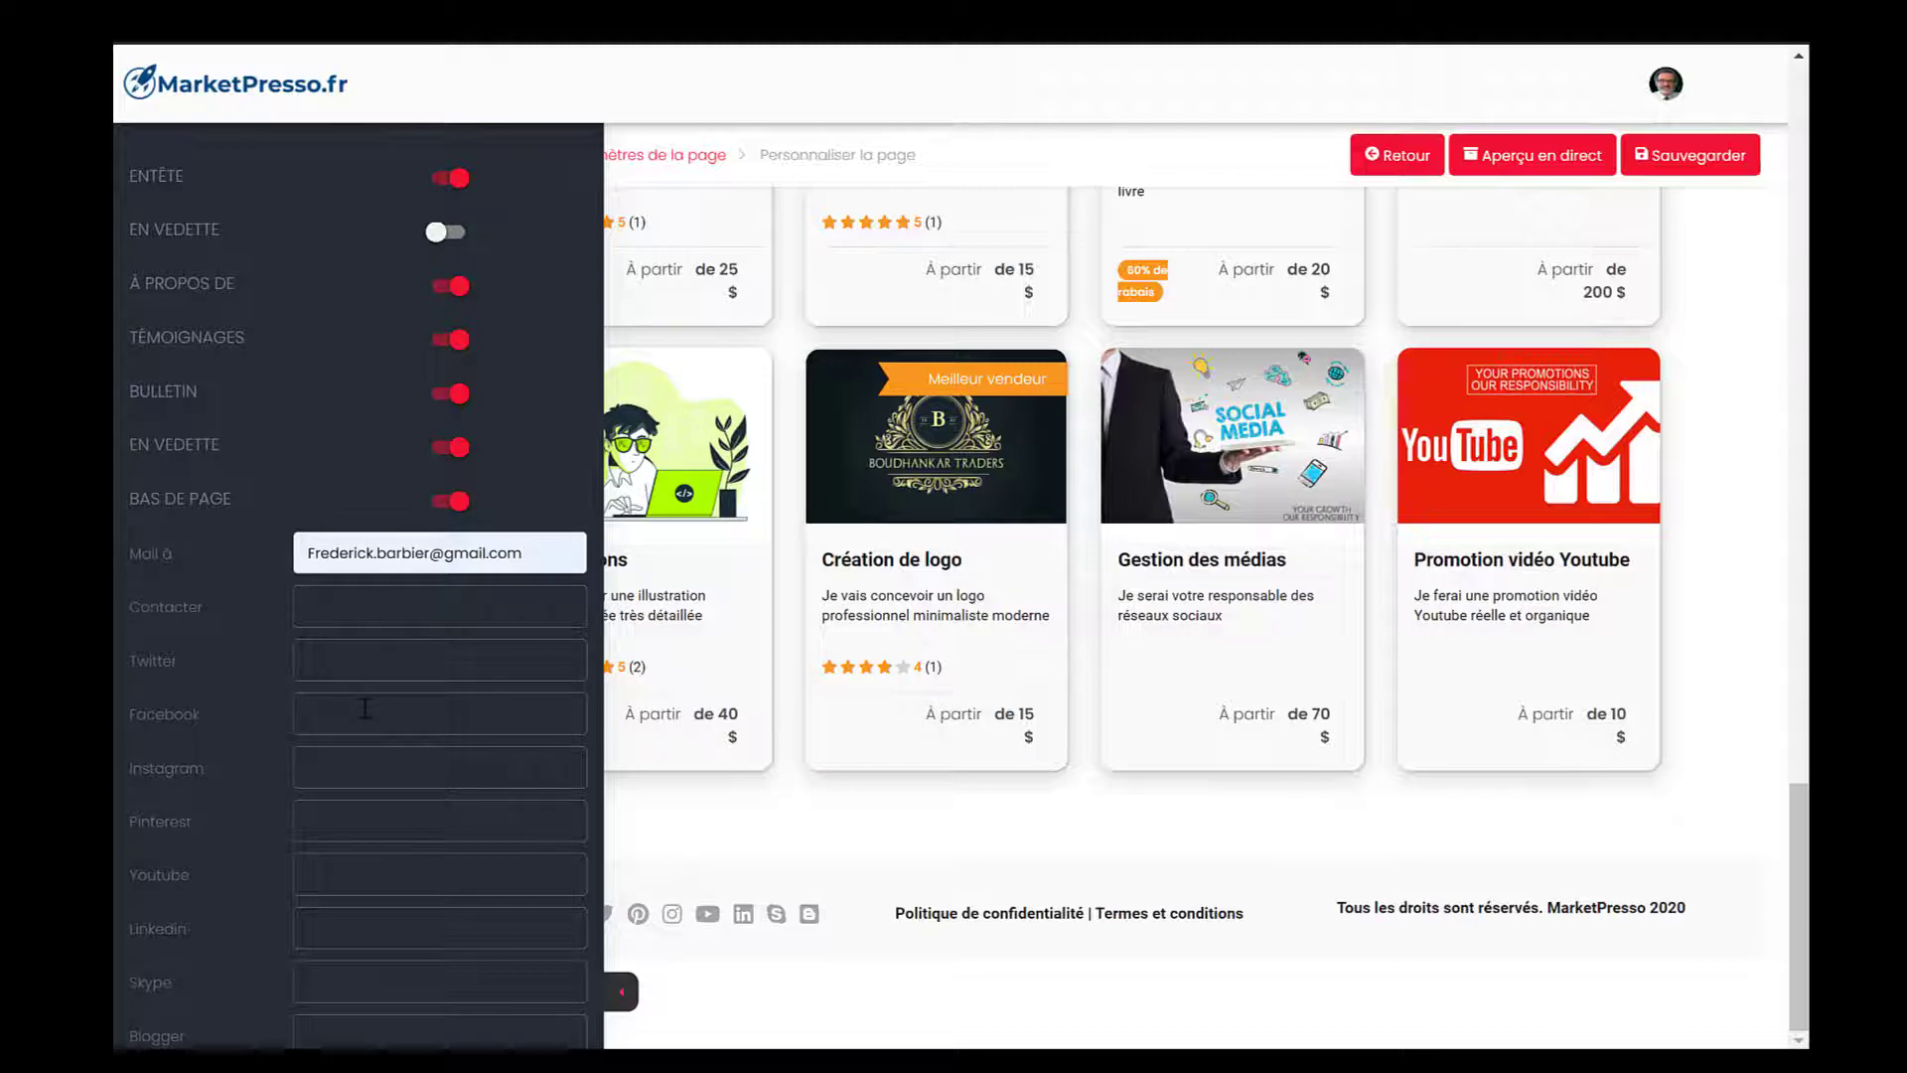
Step: Change the year in the footer text so it reads "All rights reserved. MarketPresso 2021"
{"action": "scroll", "coordinate": [365, 709], "scroll_direction": "down", "scroll_amount": 8}
{"action": "scroll", "coordinate": [367, 715], "scroll_direction": "up", "scroll_amount": 8}
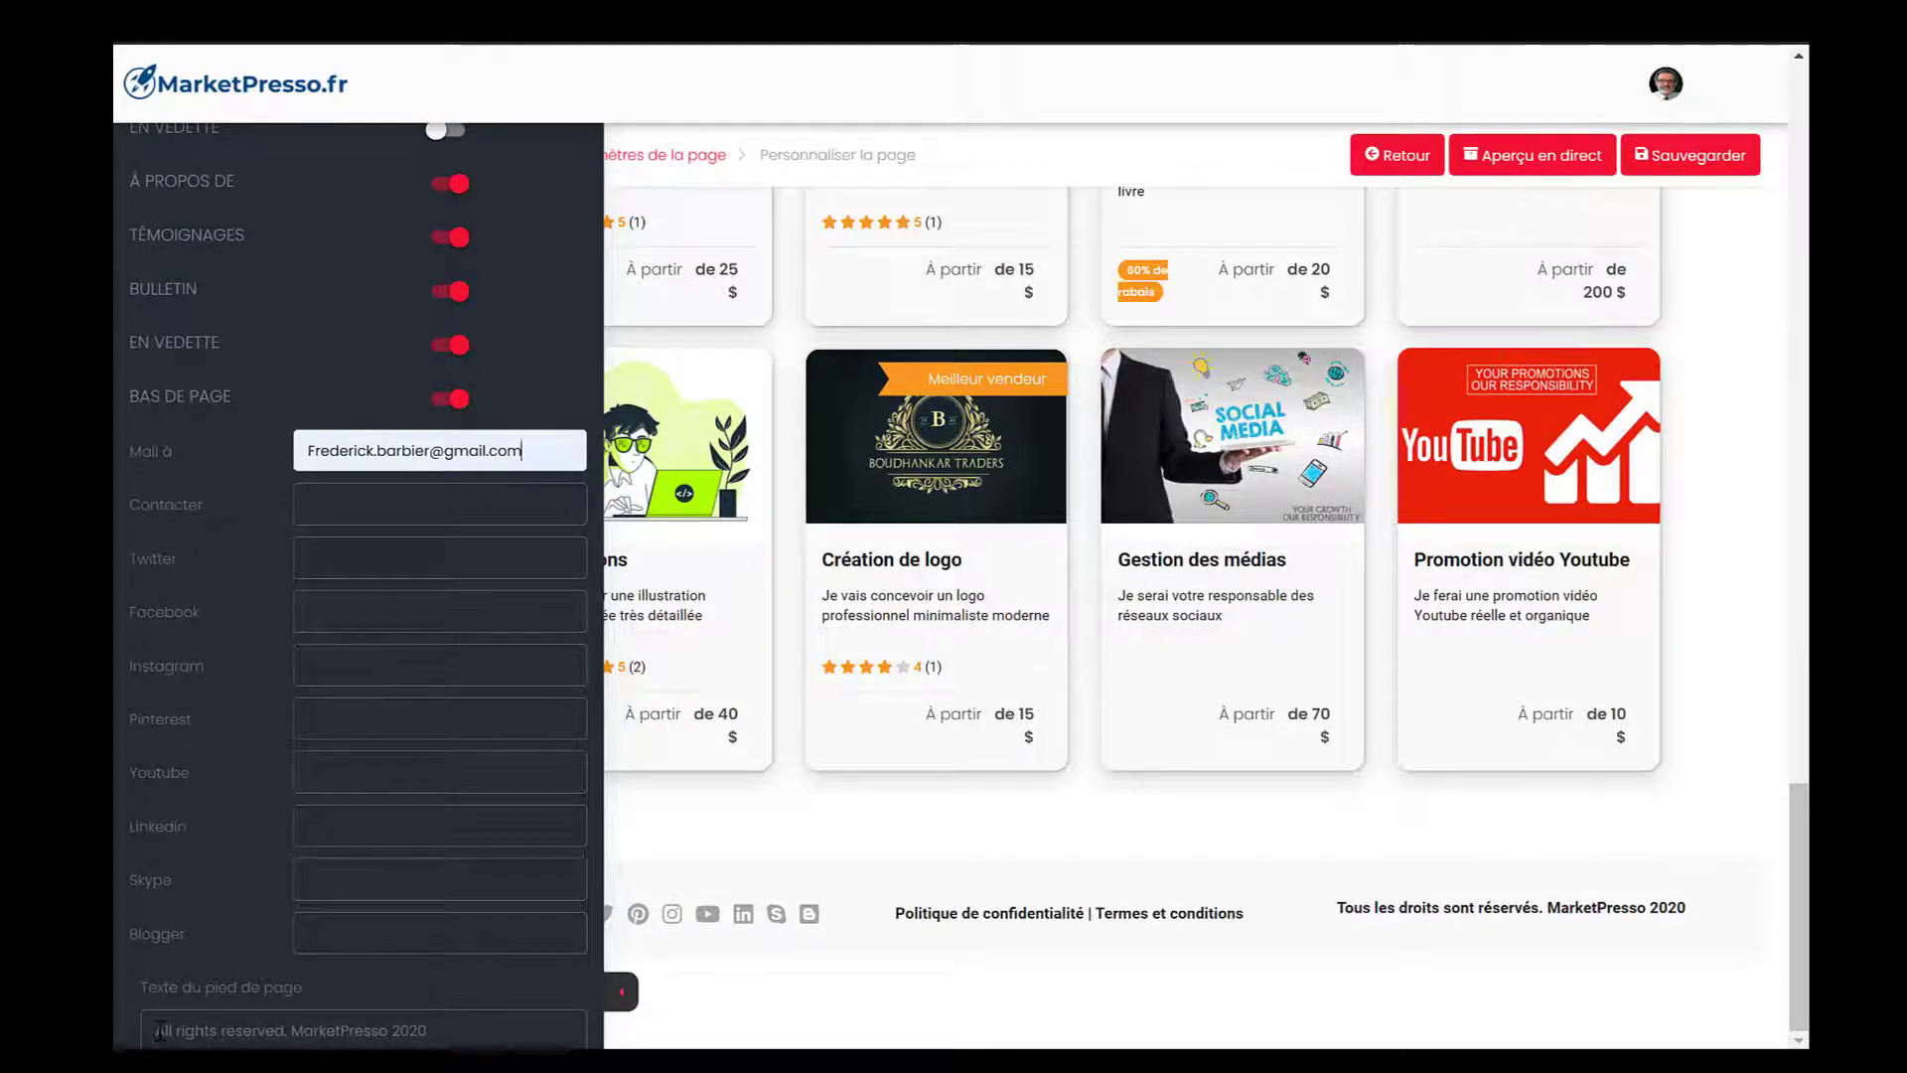
{"action": "left_click", "coordinate": [473, 1038]}
{"action": "key", "text": "BackSpace"}
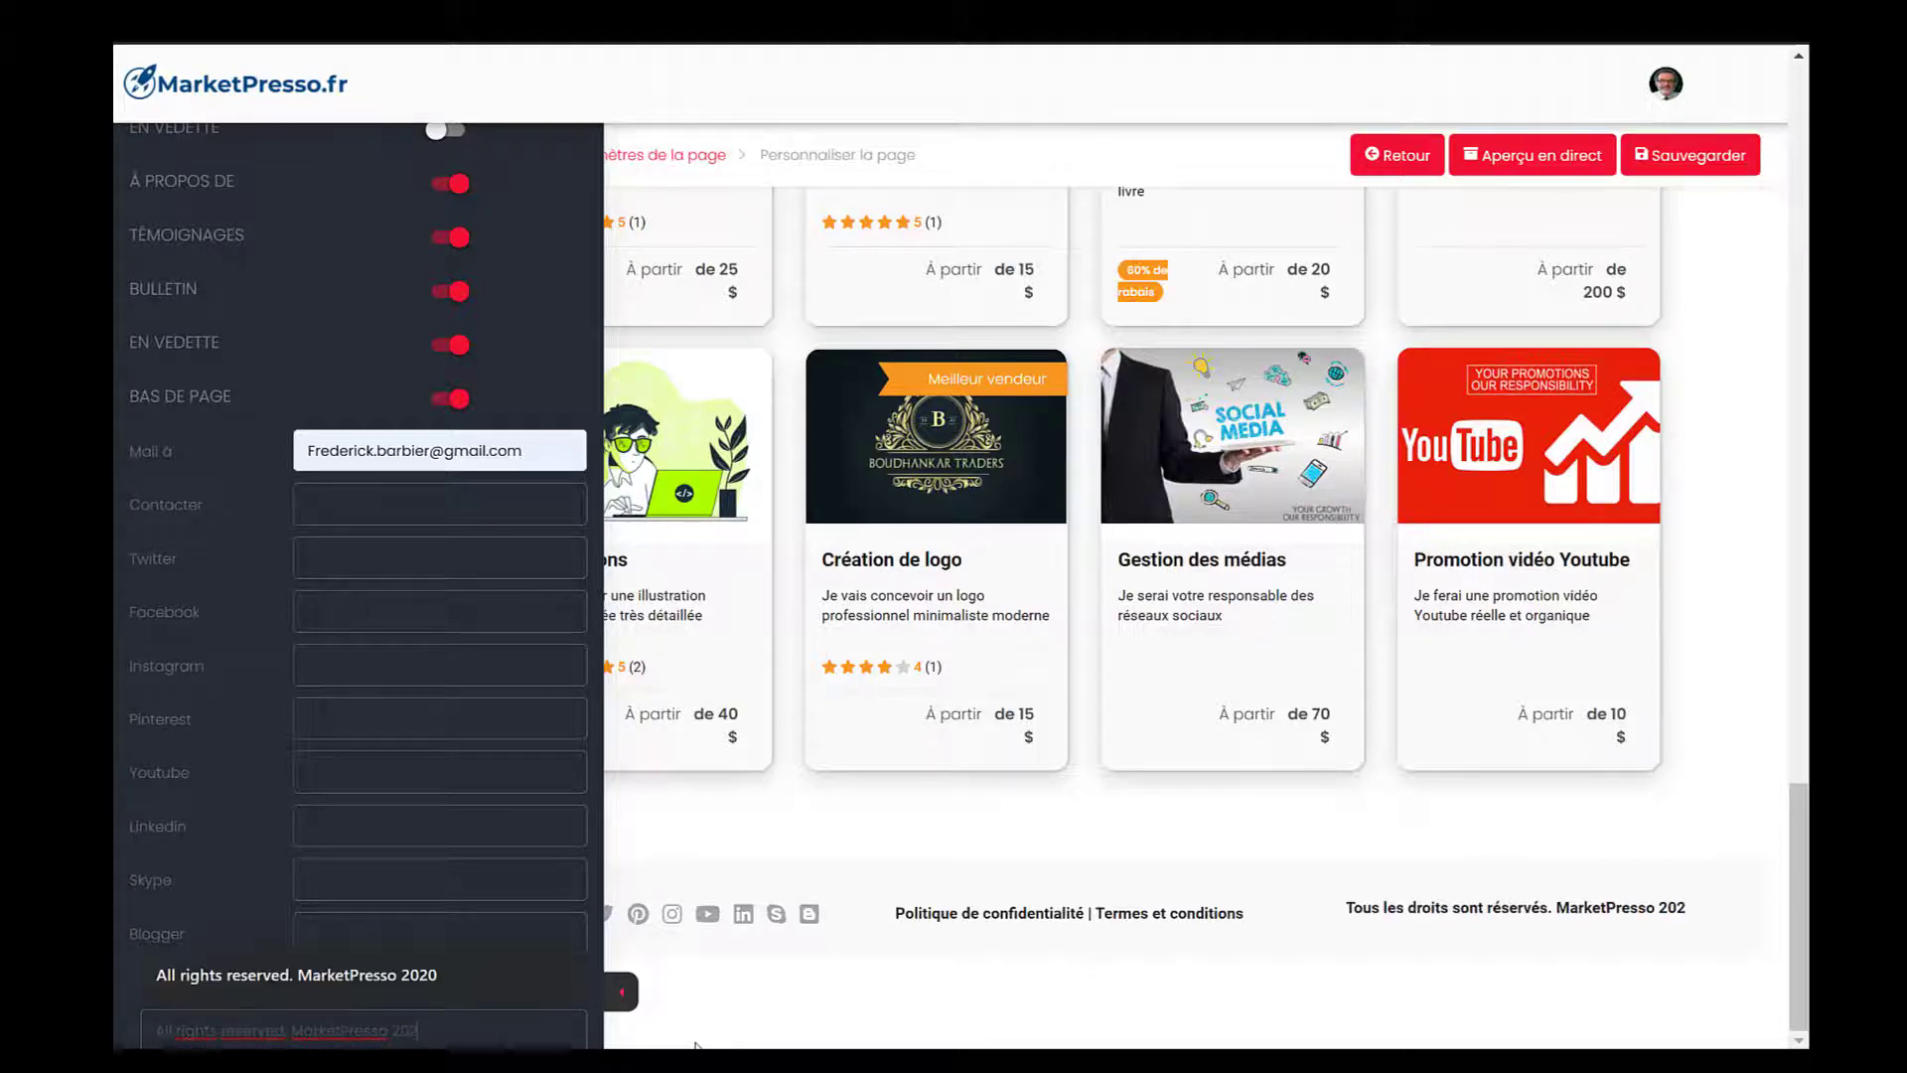
{"action": "type", "text": "1"}
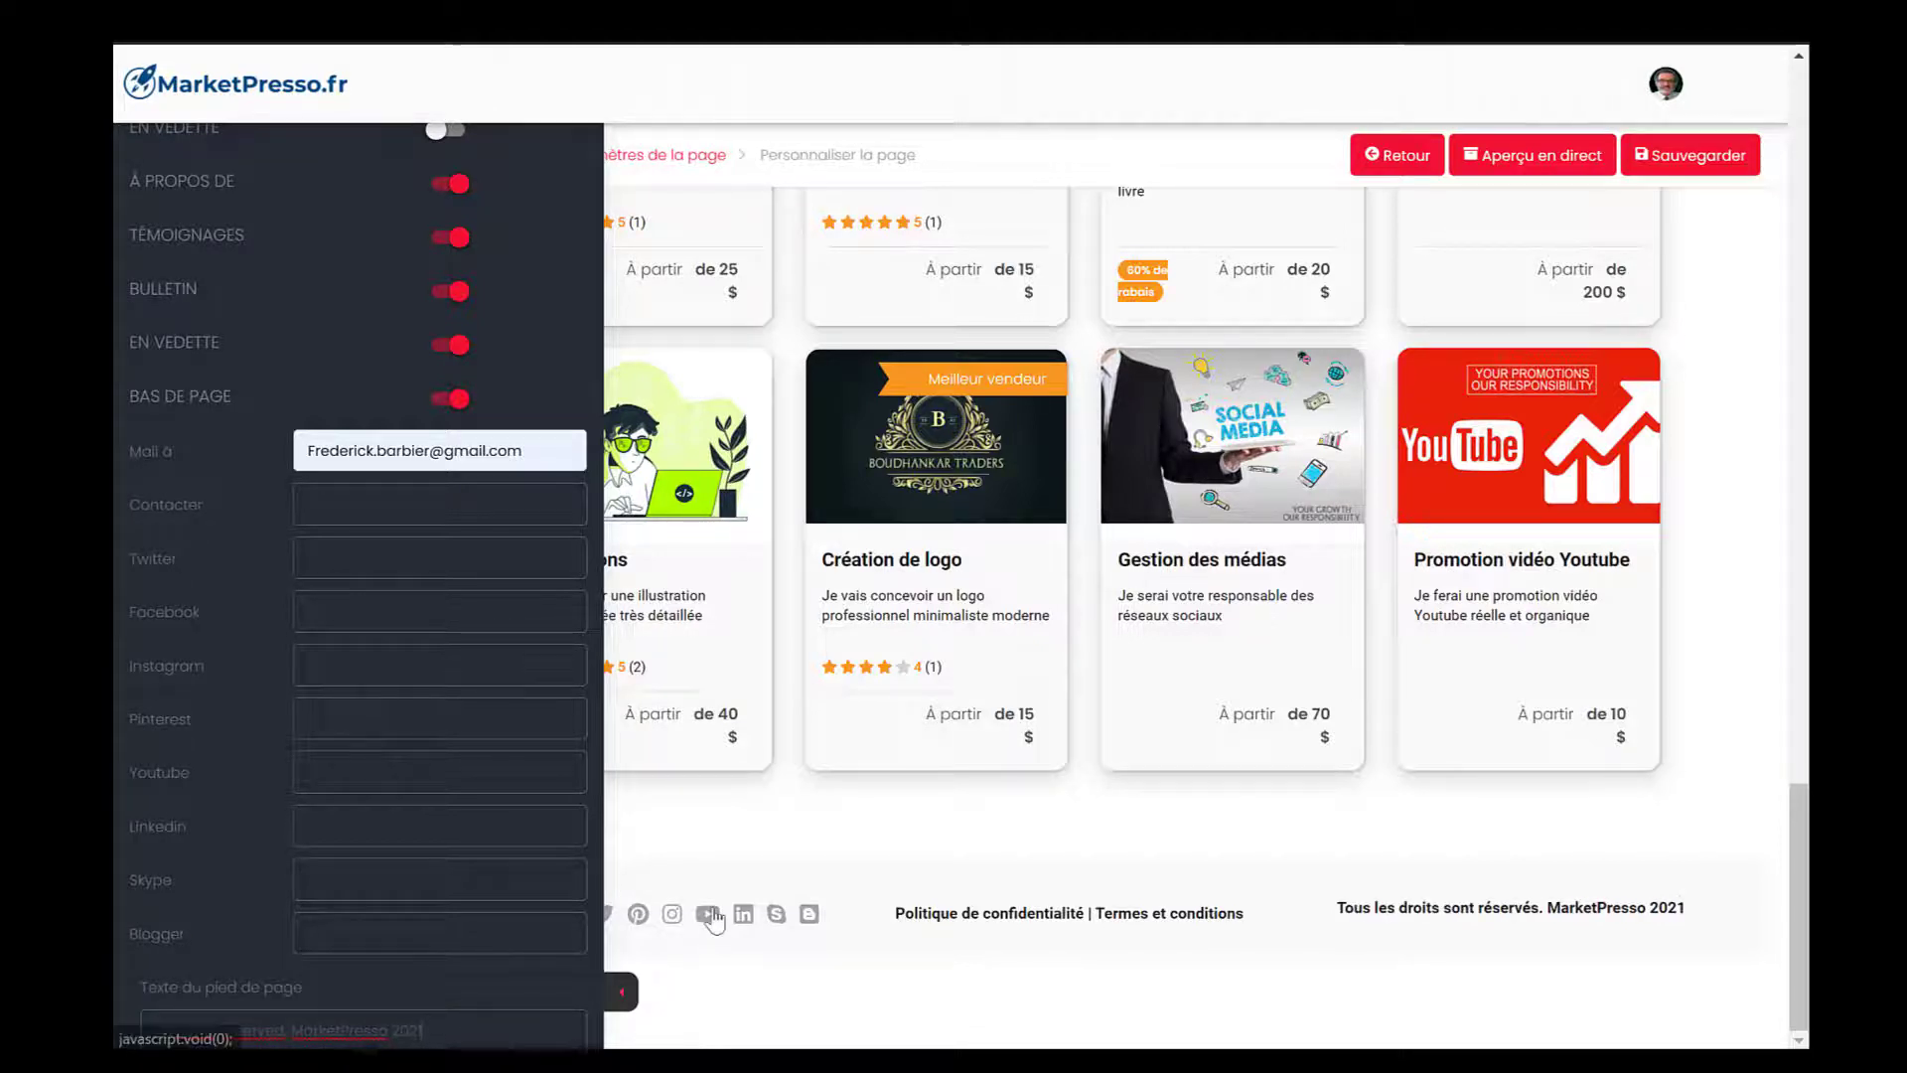
Step: Check the footer's privacy policy and terms fields and save the page customization
{"action": "scroll", "coordinate": [467, 810], "scroll_direction": "down", "scroll_amount": 4}
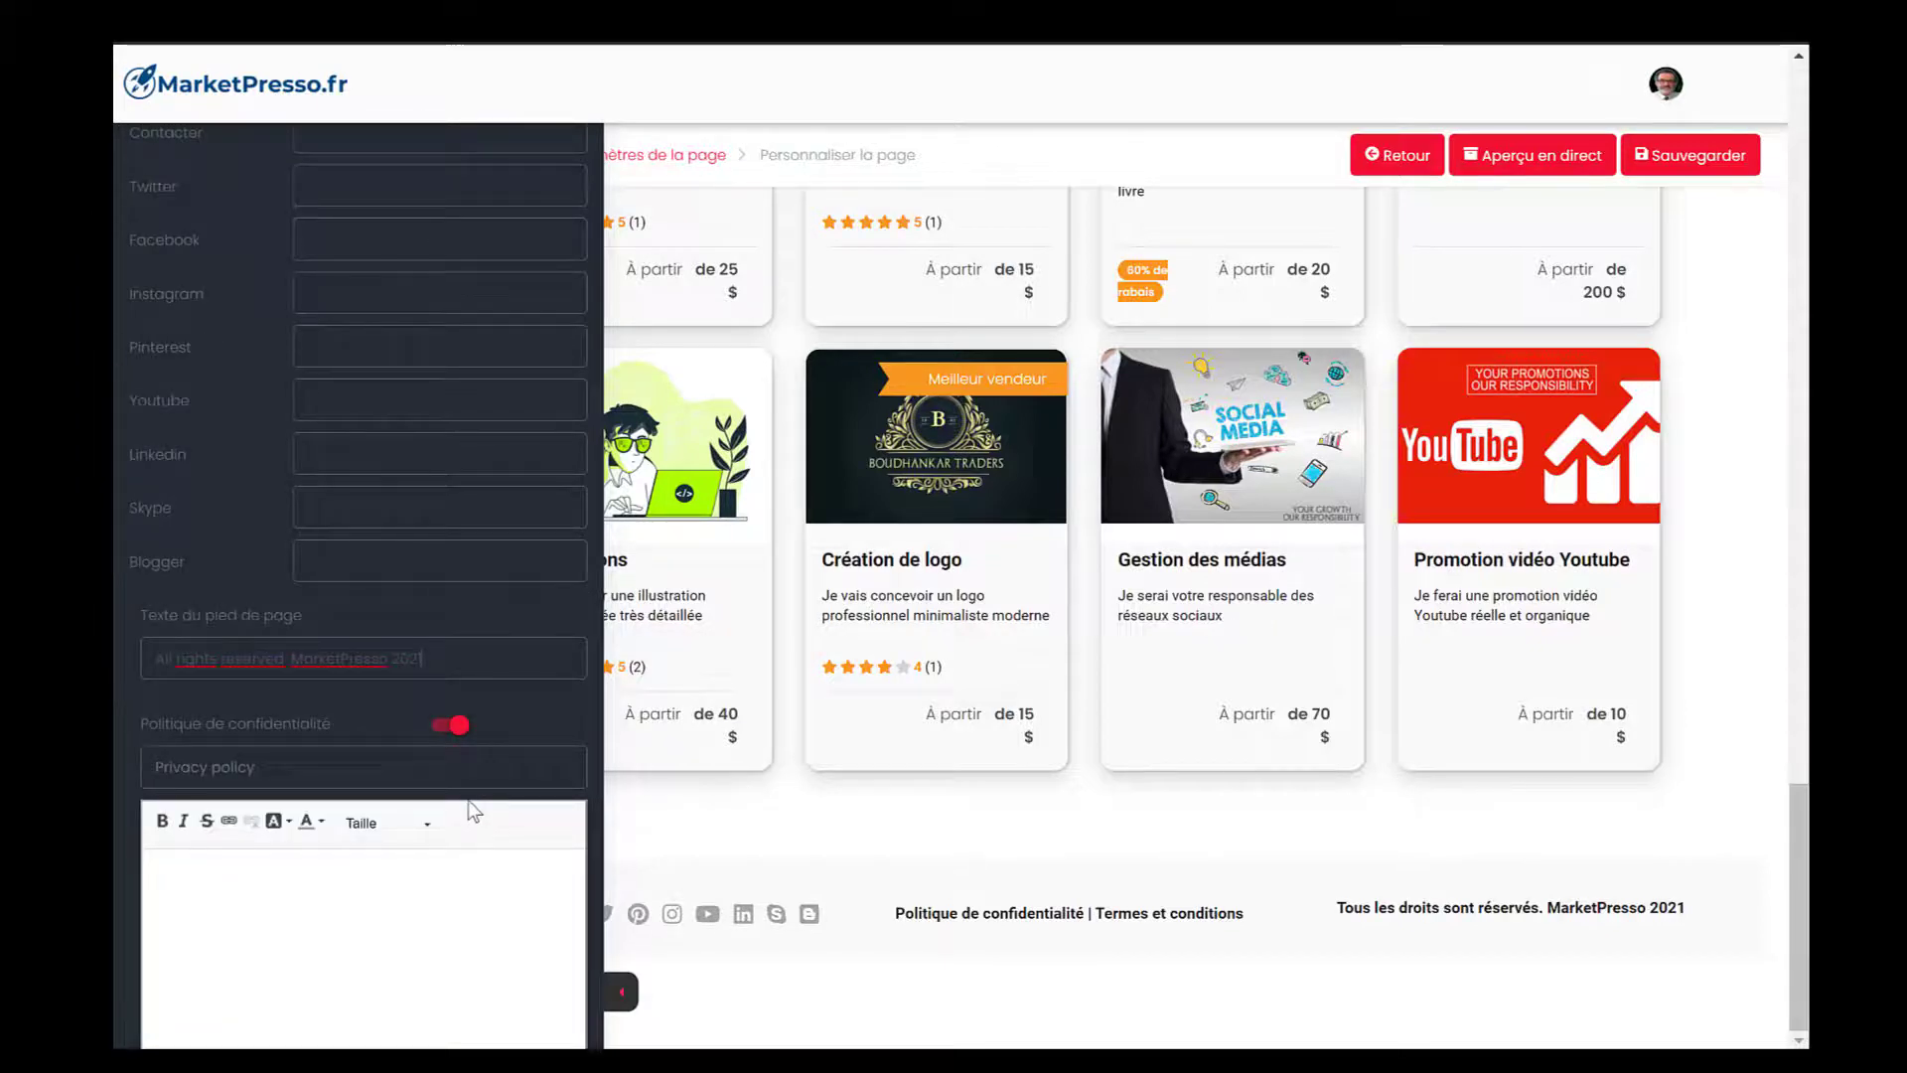
{"action": "scroll", "coordinate": [467, 803], "scroll_direction": "down", "scroll_amount": 8}
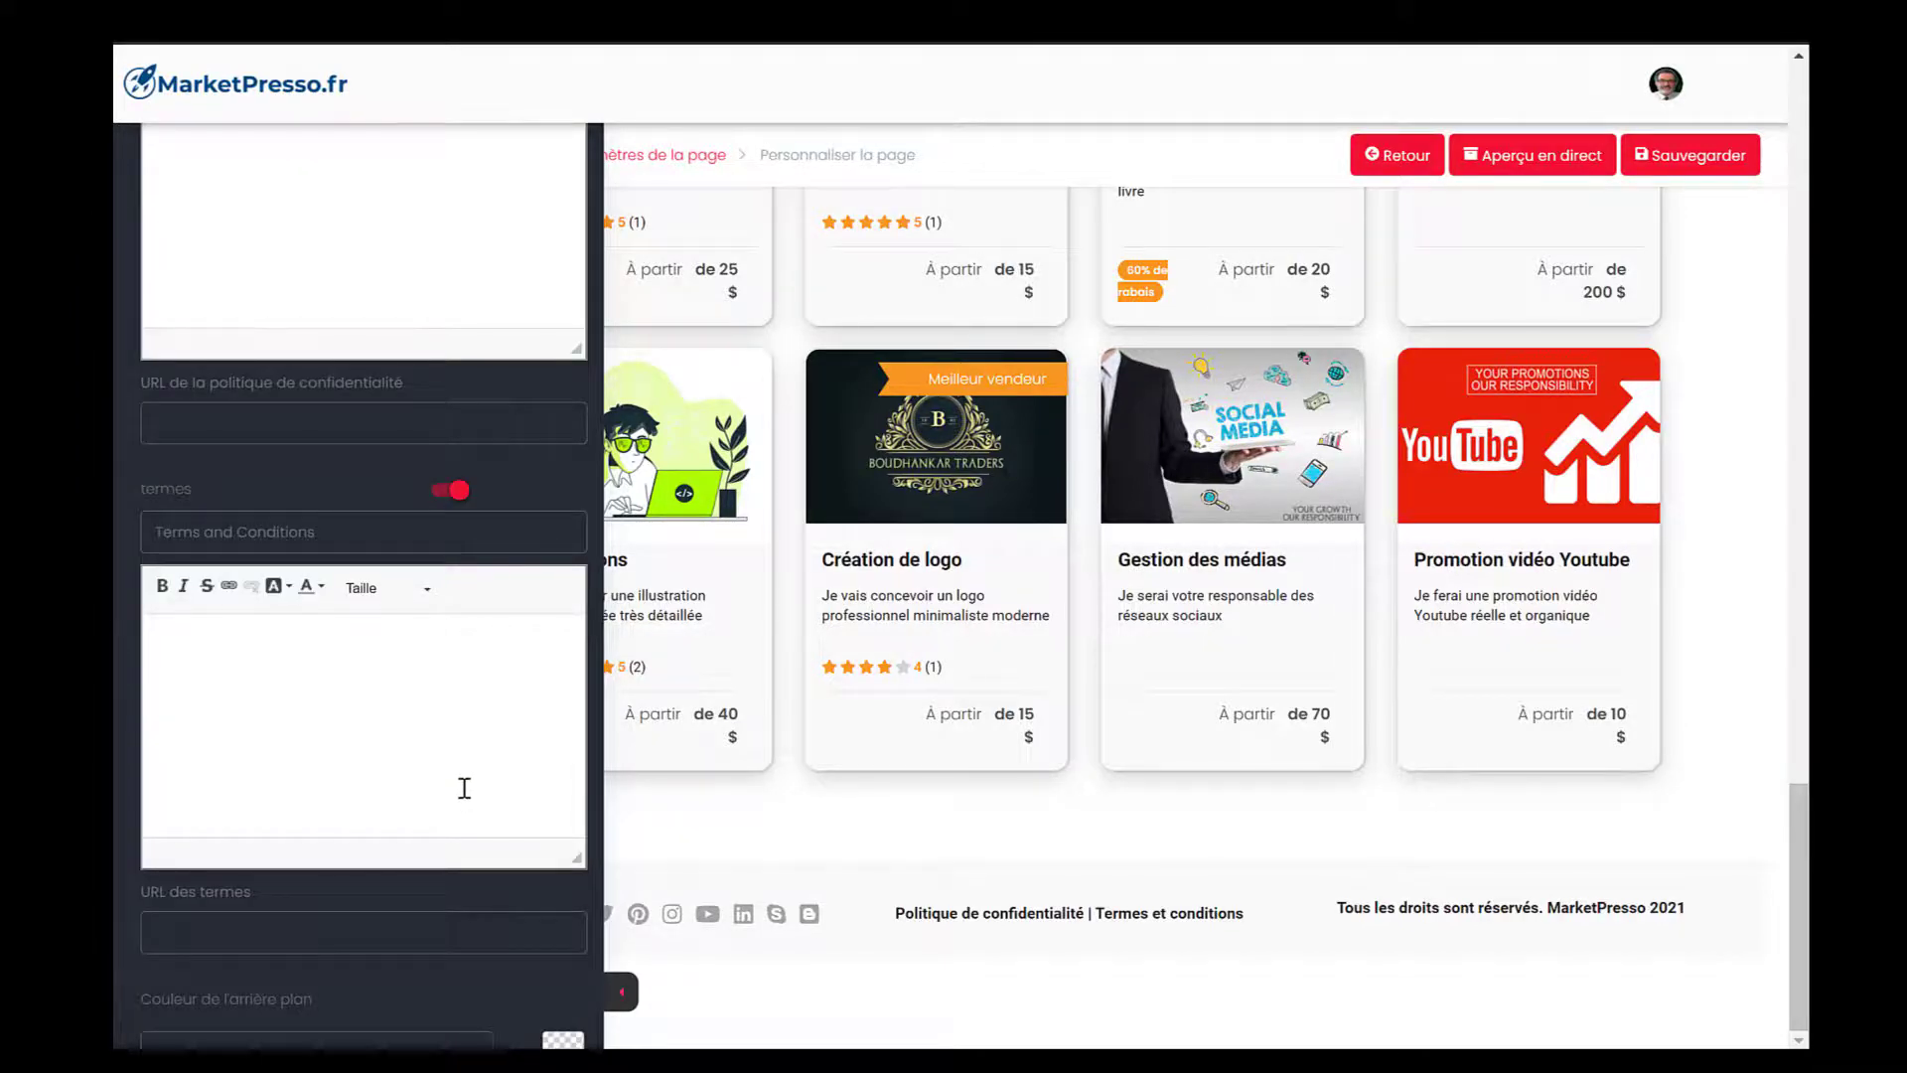
{"action": "scroll", "coordinate": [384, 555], "scroll_direction": "up", "scroll_amount": 4}
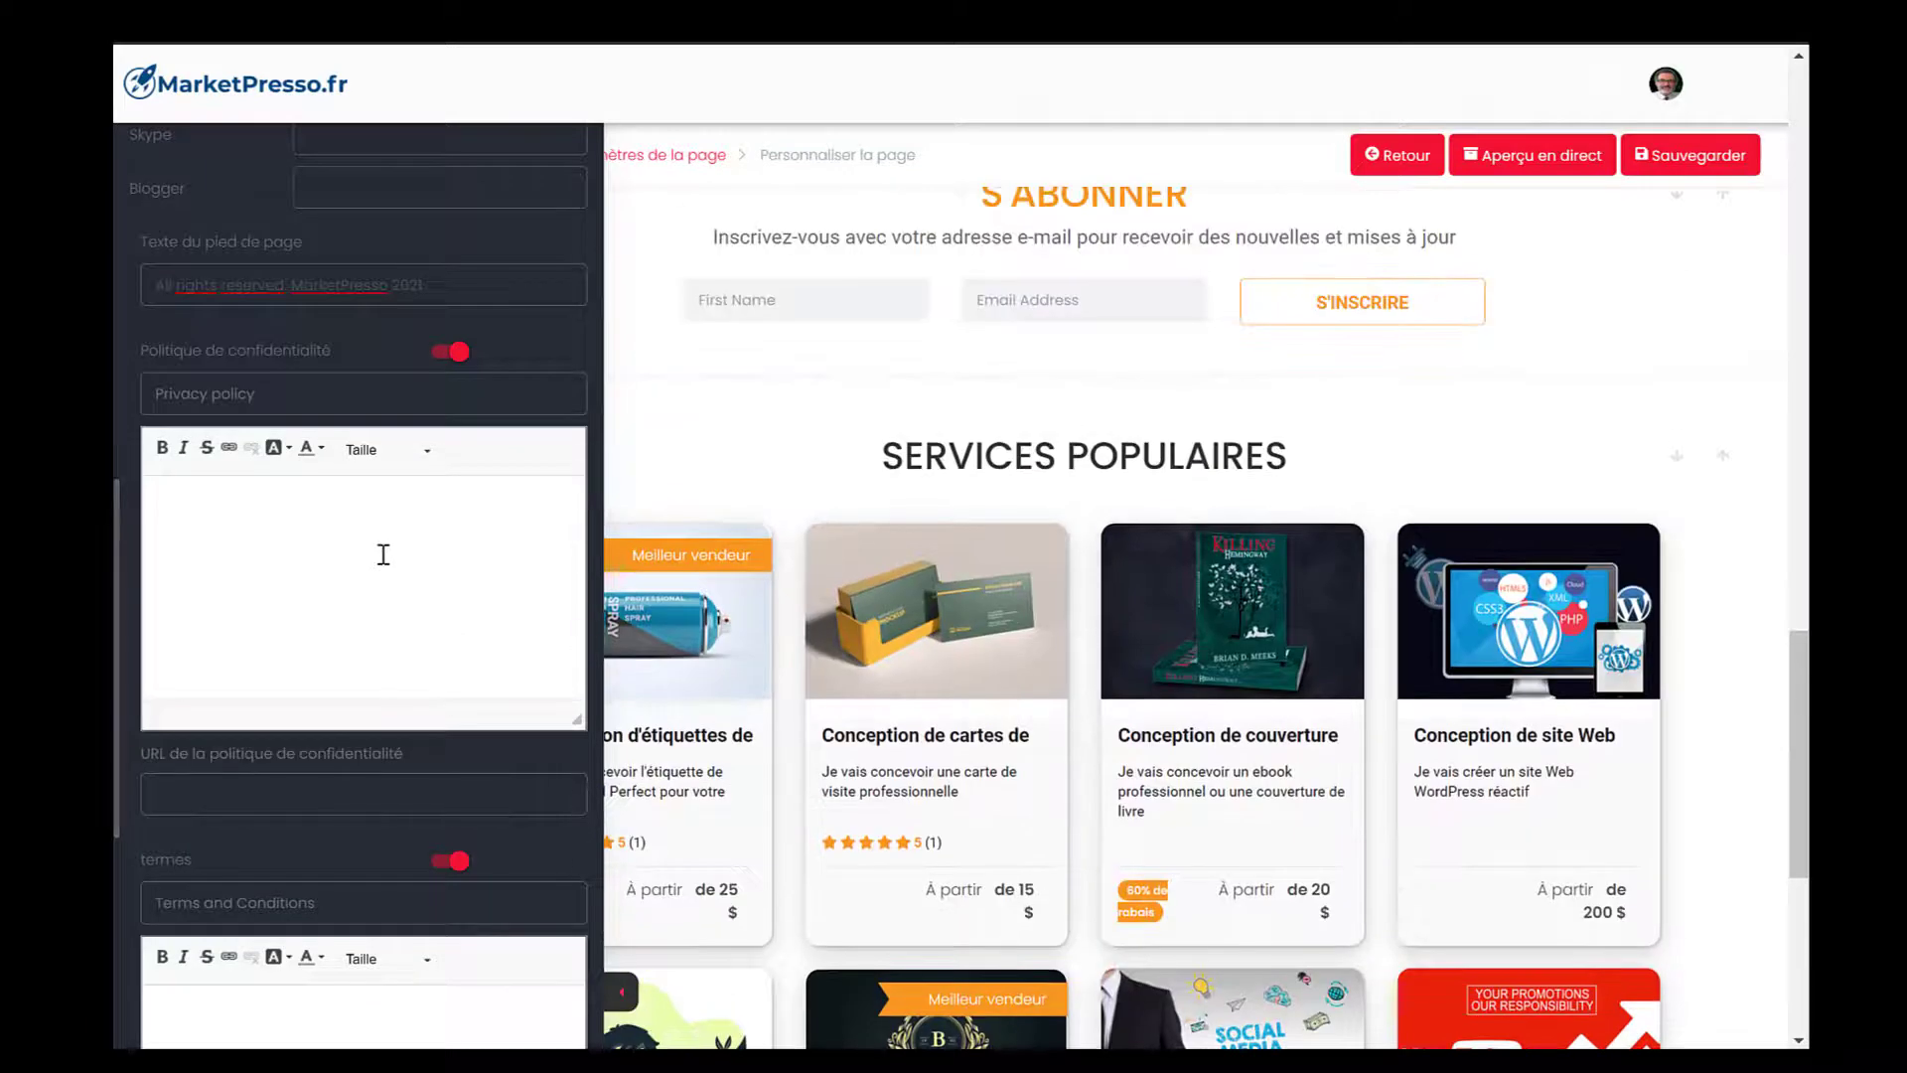
{"action": "left_click", "coordinate": [297, 507]}
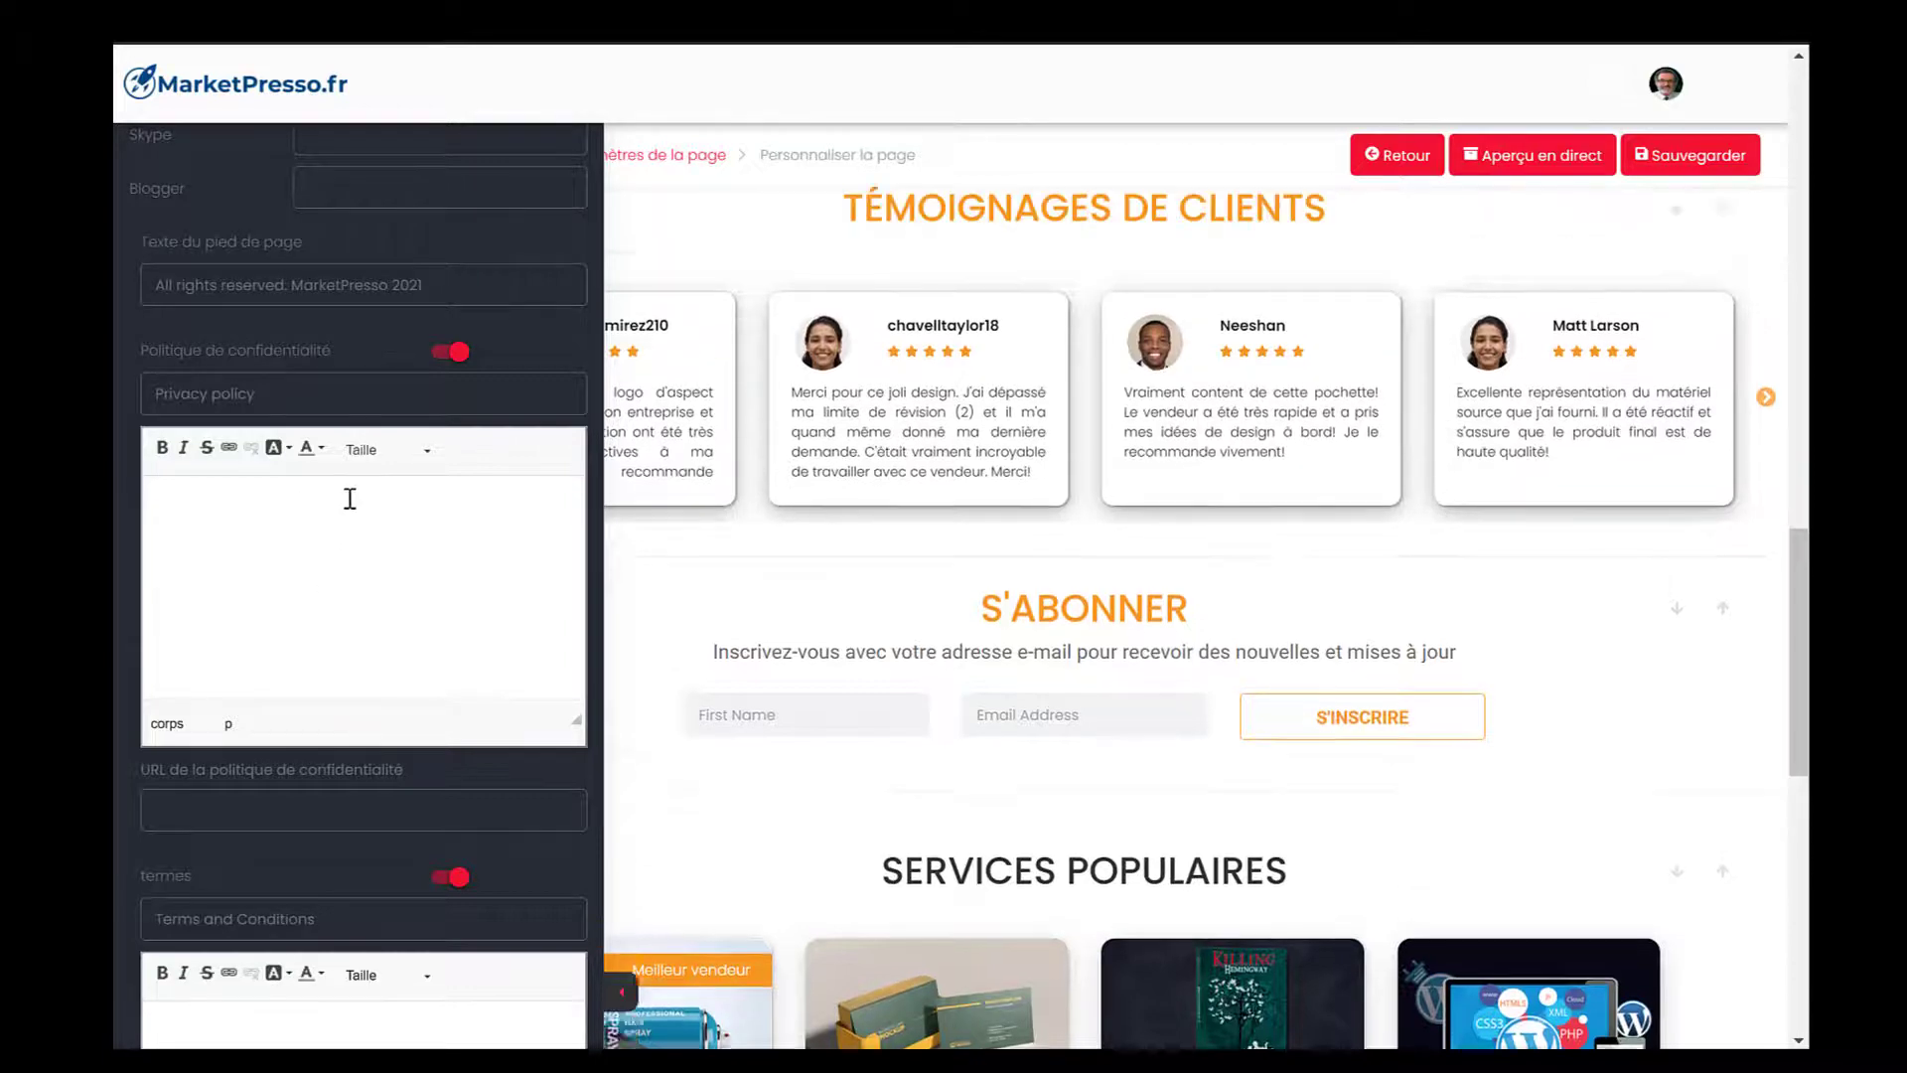
{"action": "scroll", "coordinate": [462, 313], "scroll_direction": "up", "scroll_amount": 10}
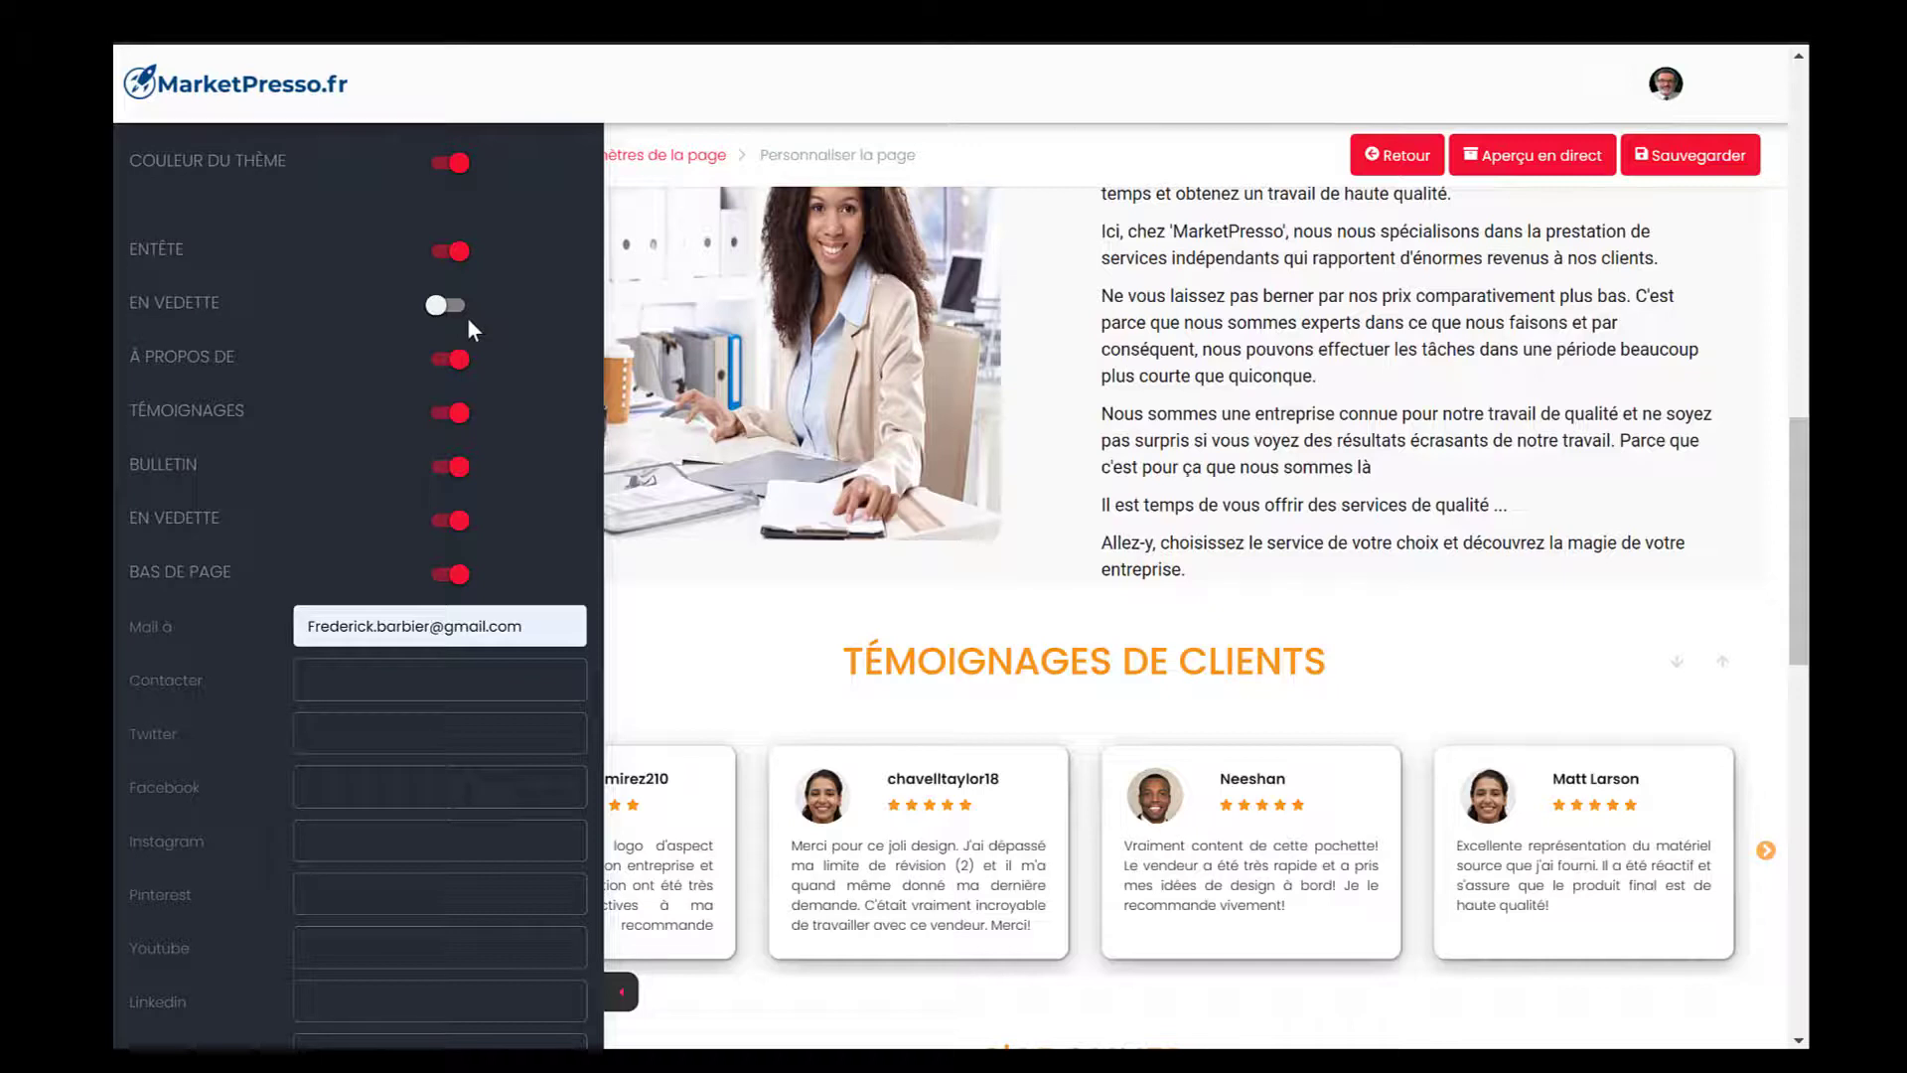
{"action": "left_click", "coordinate": [1677, 169]}
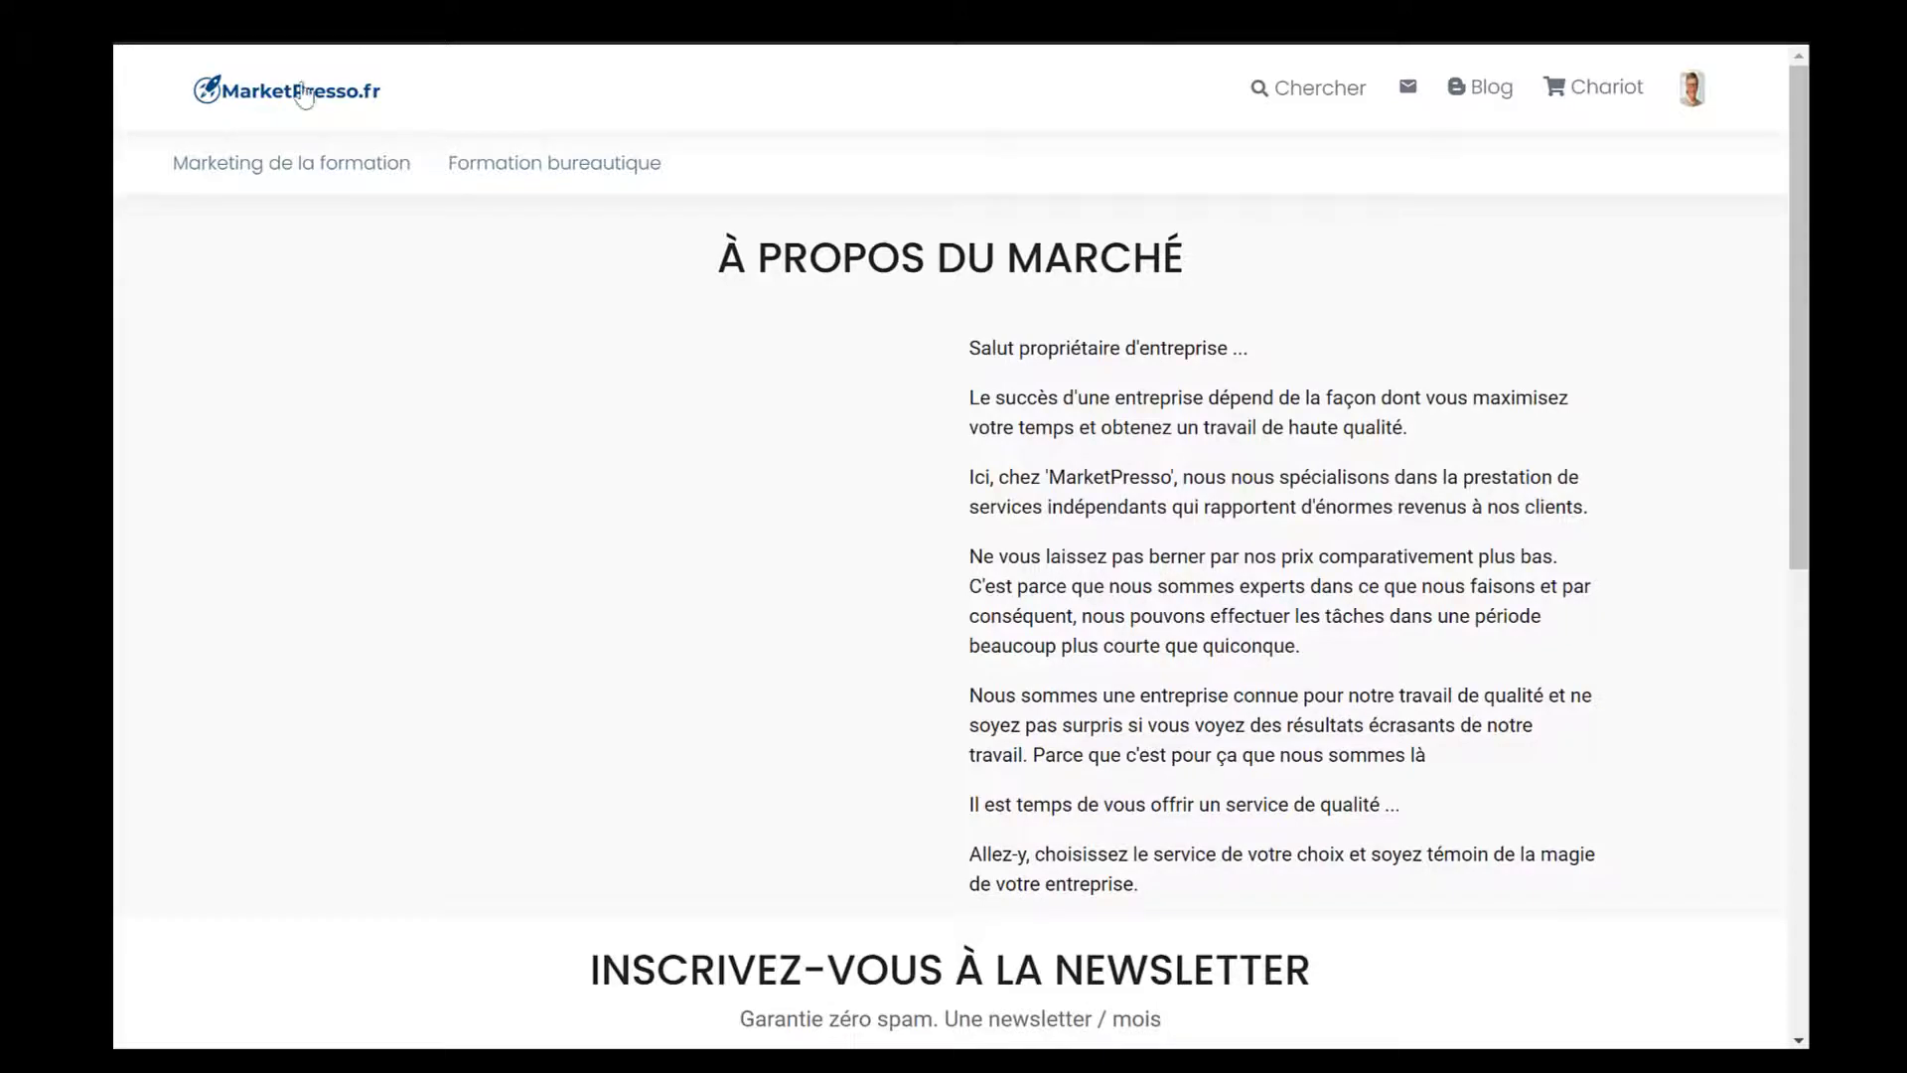
Step: Load the live marketplace home page and examine its banner, about section, subscription form, popular services and footer
{"action": "left_click", "coordinate": [282, 99]}
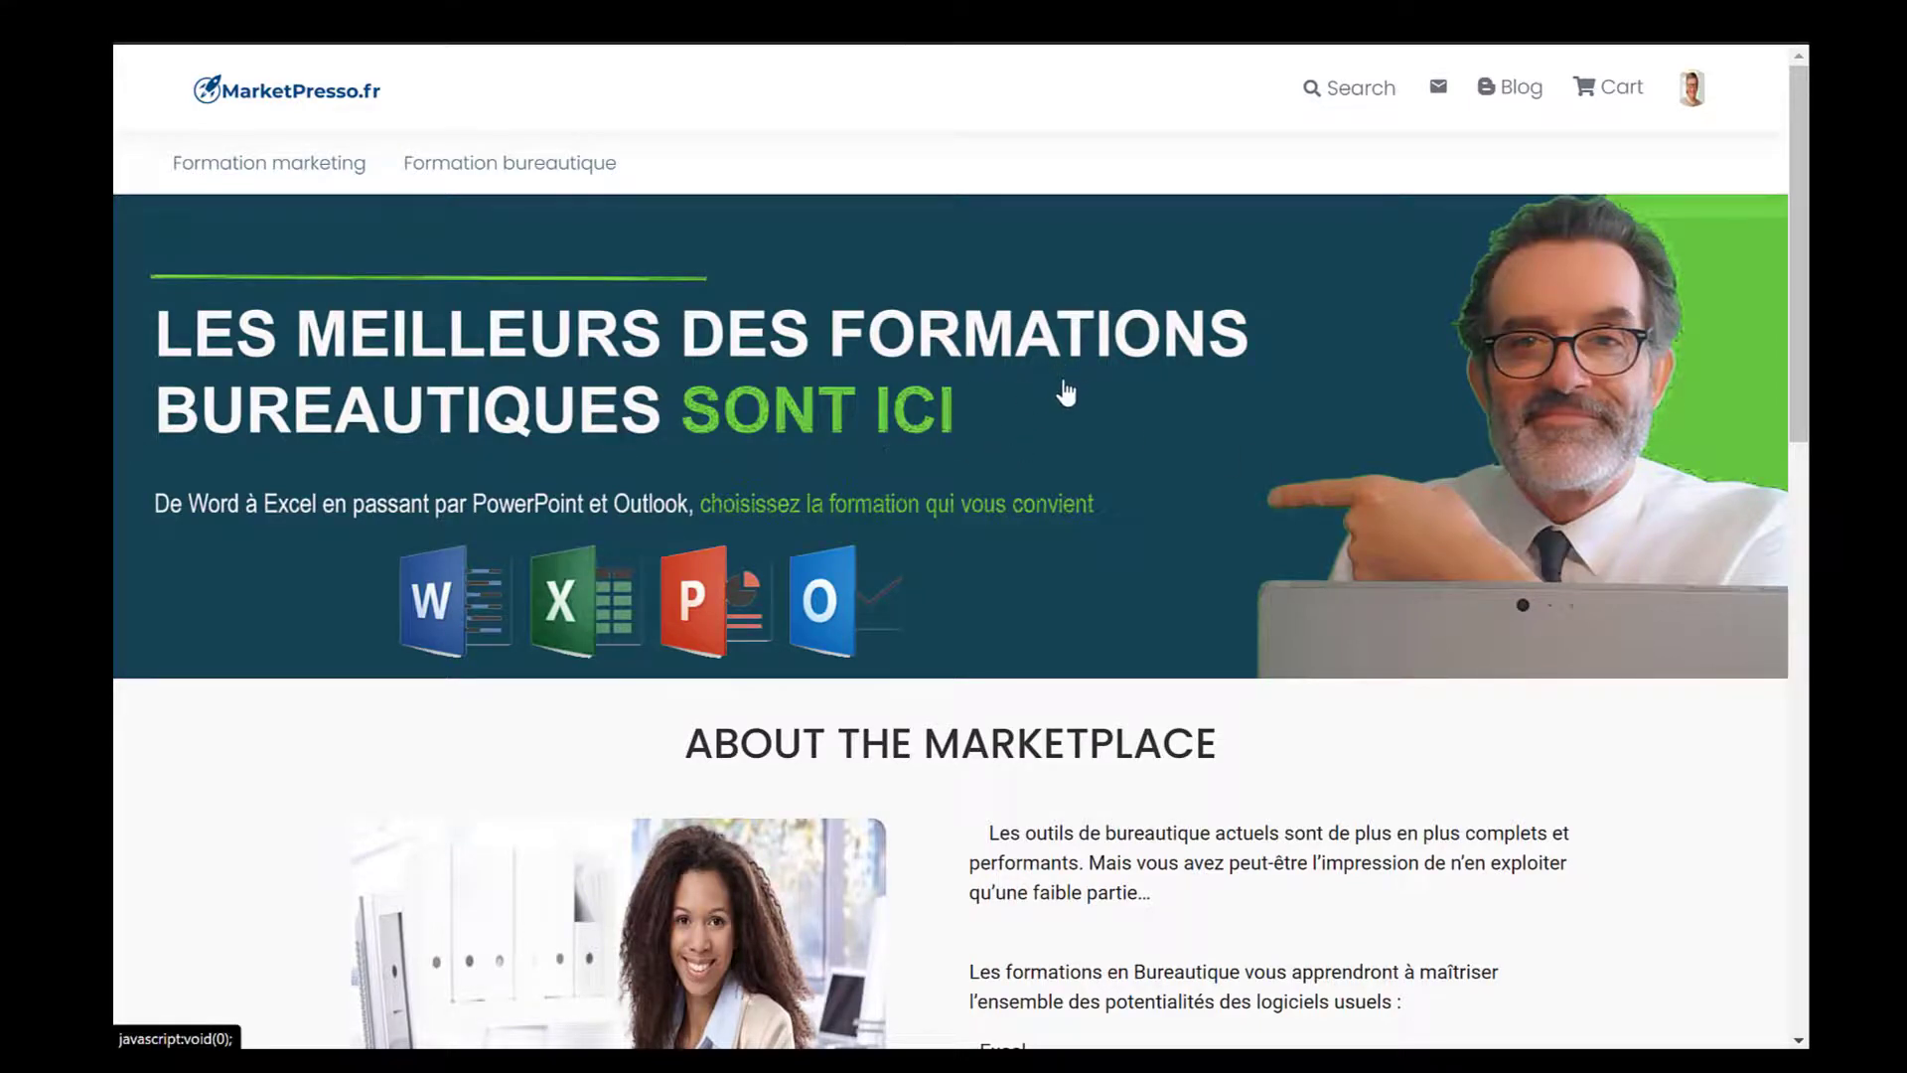
{"action": "scroll", "coordinate": [1065, 392], "scroll_direction": "down", "scroll_amount": 4}
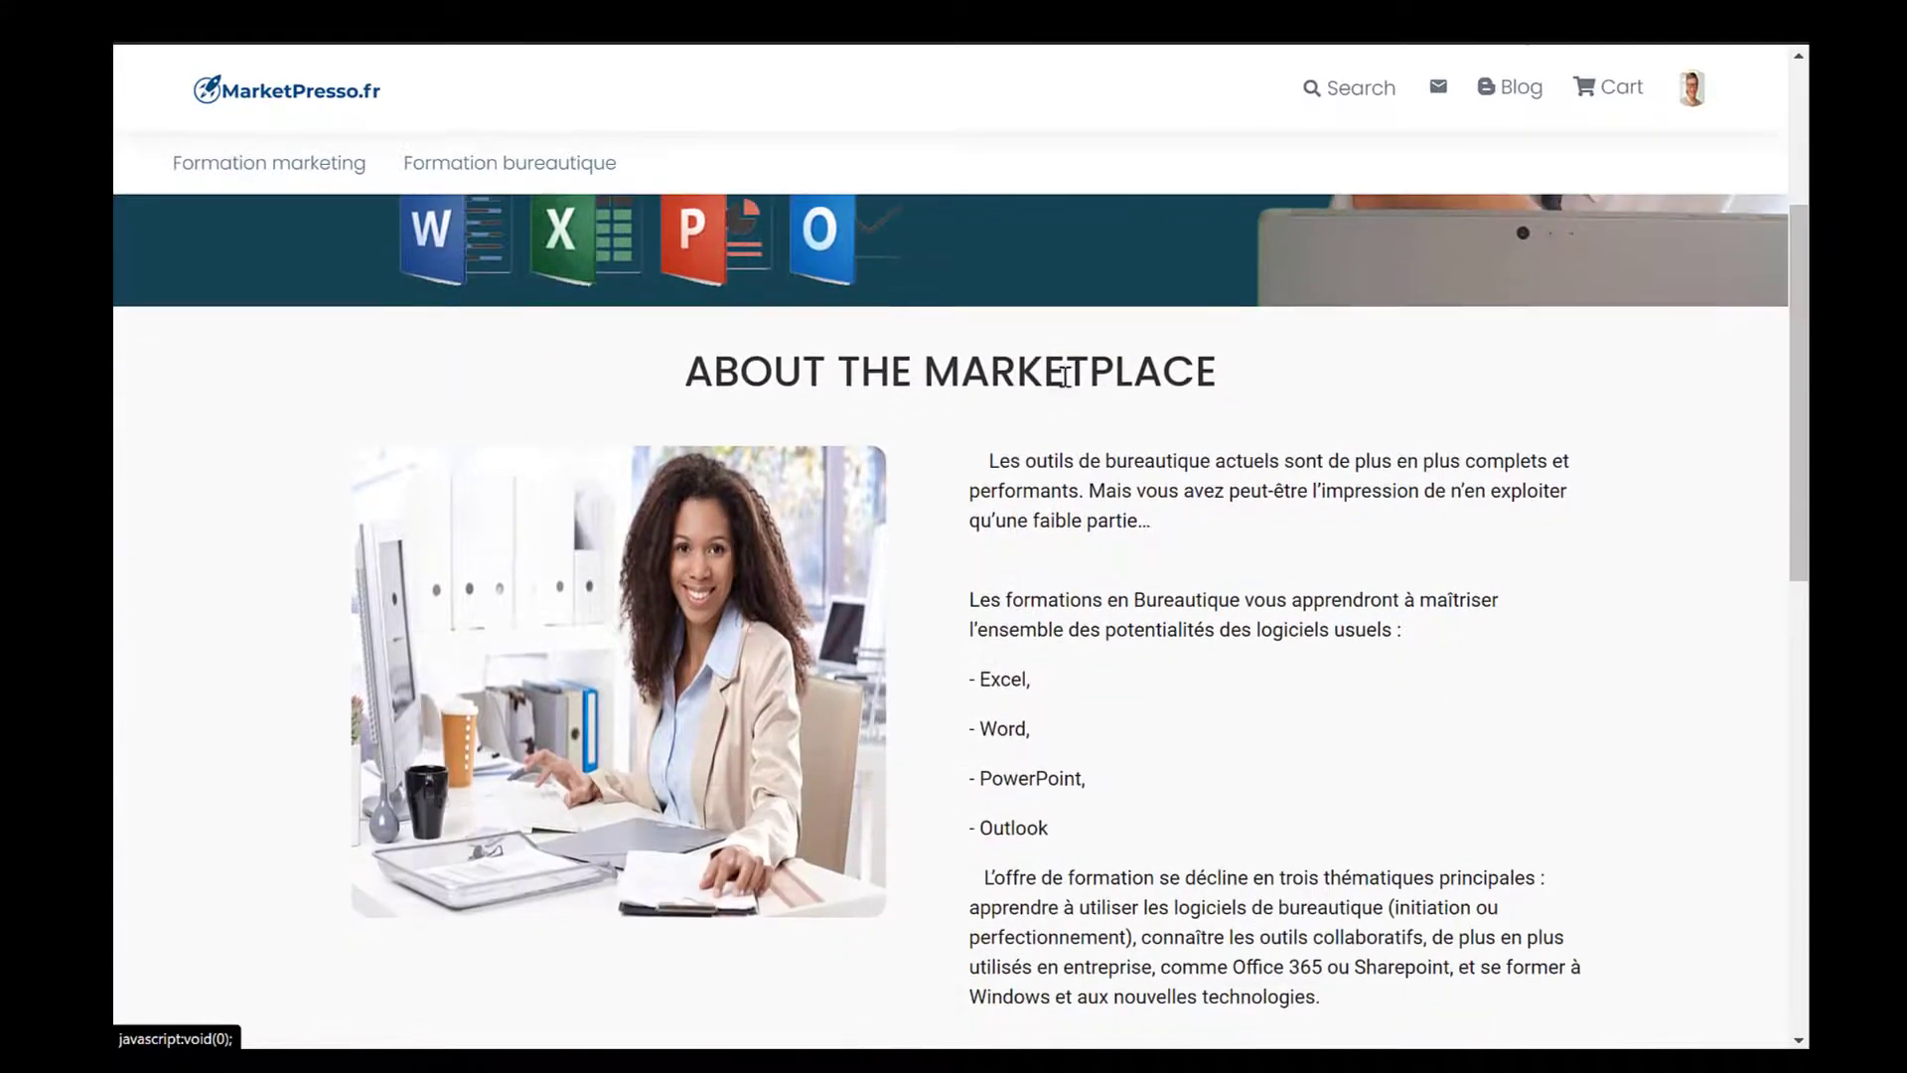
{"action": "scroll", "coordinate": [1077, 686], "scroll_direction": "down", "scroll_amount": 3}
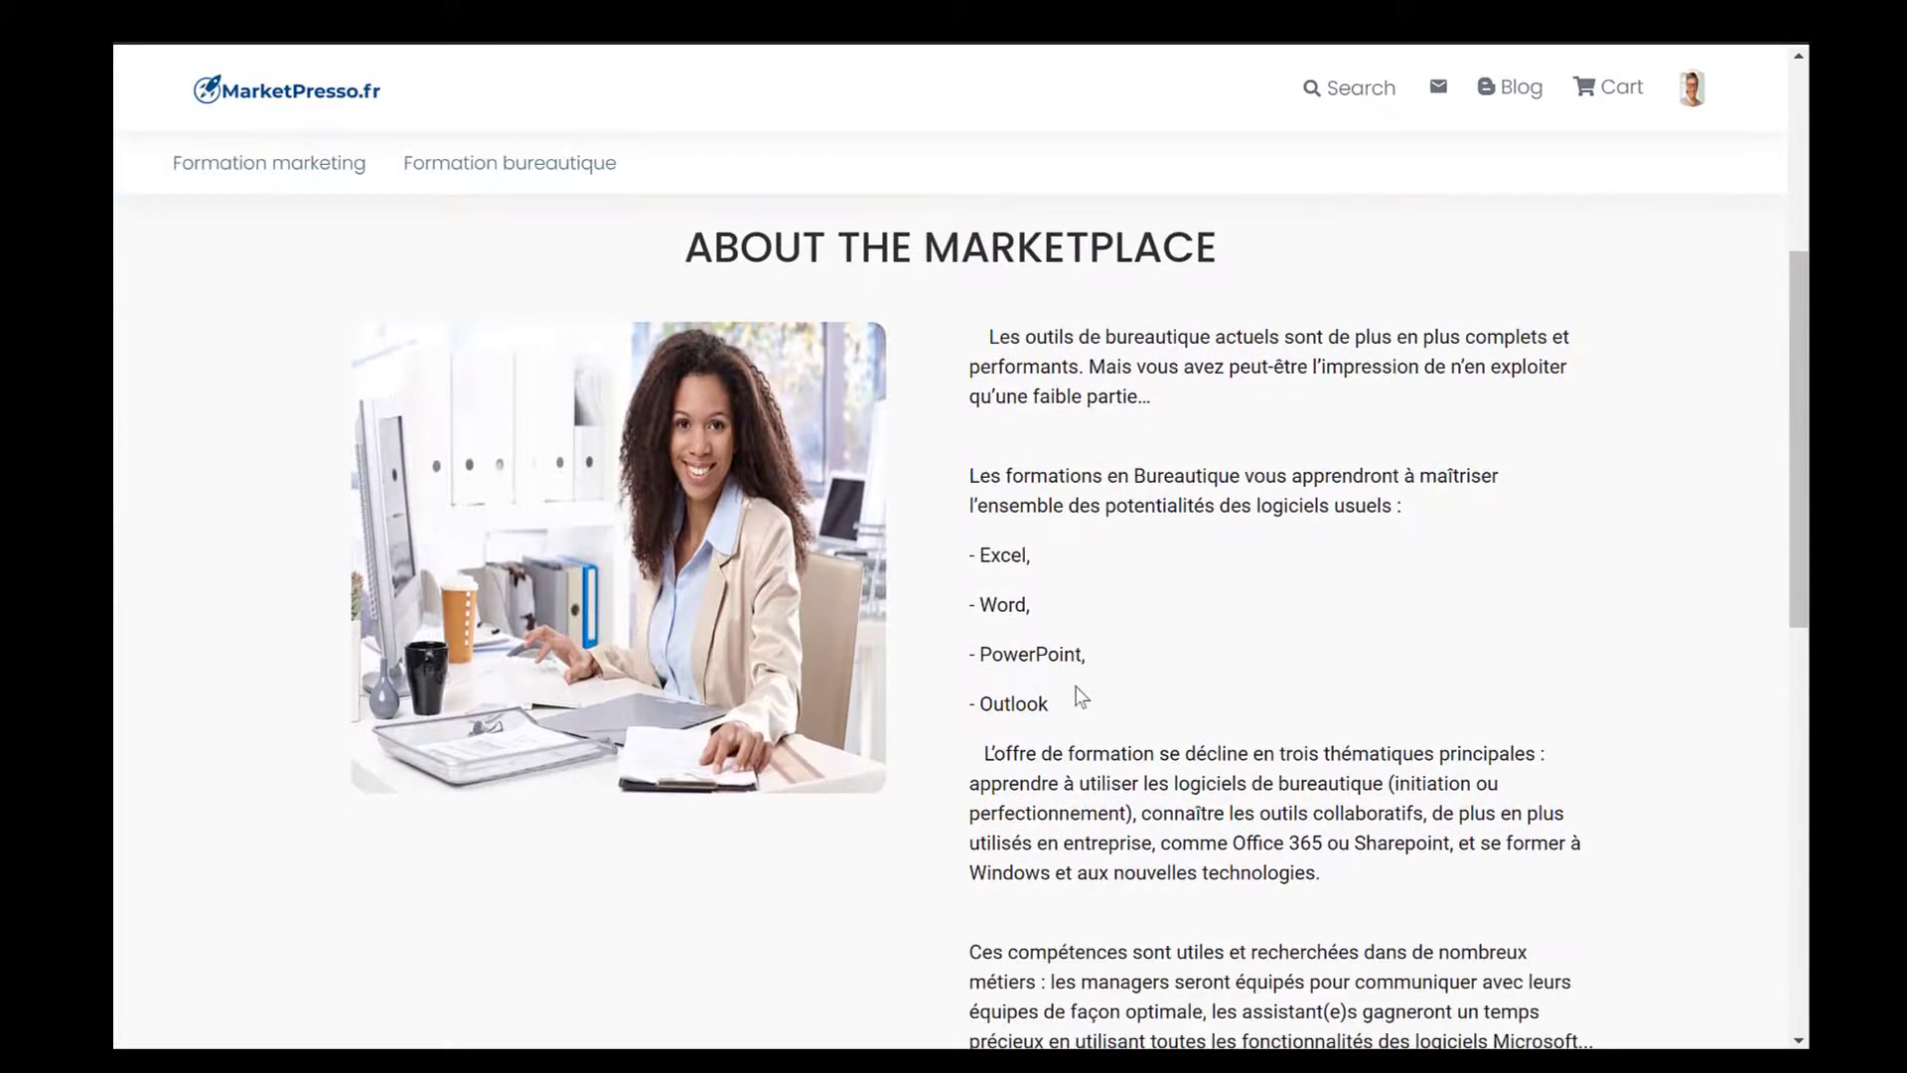
{"action": "scroll", "coordinate": [1078, 685], "scroll_direction": "down", "scroll_amount": 7}
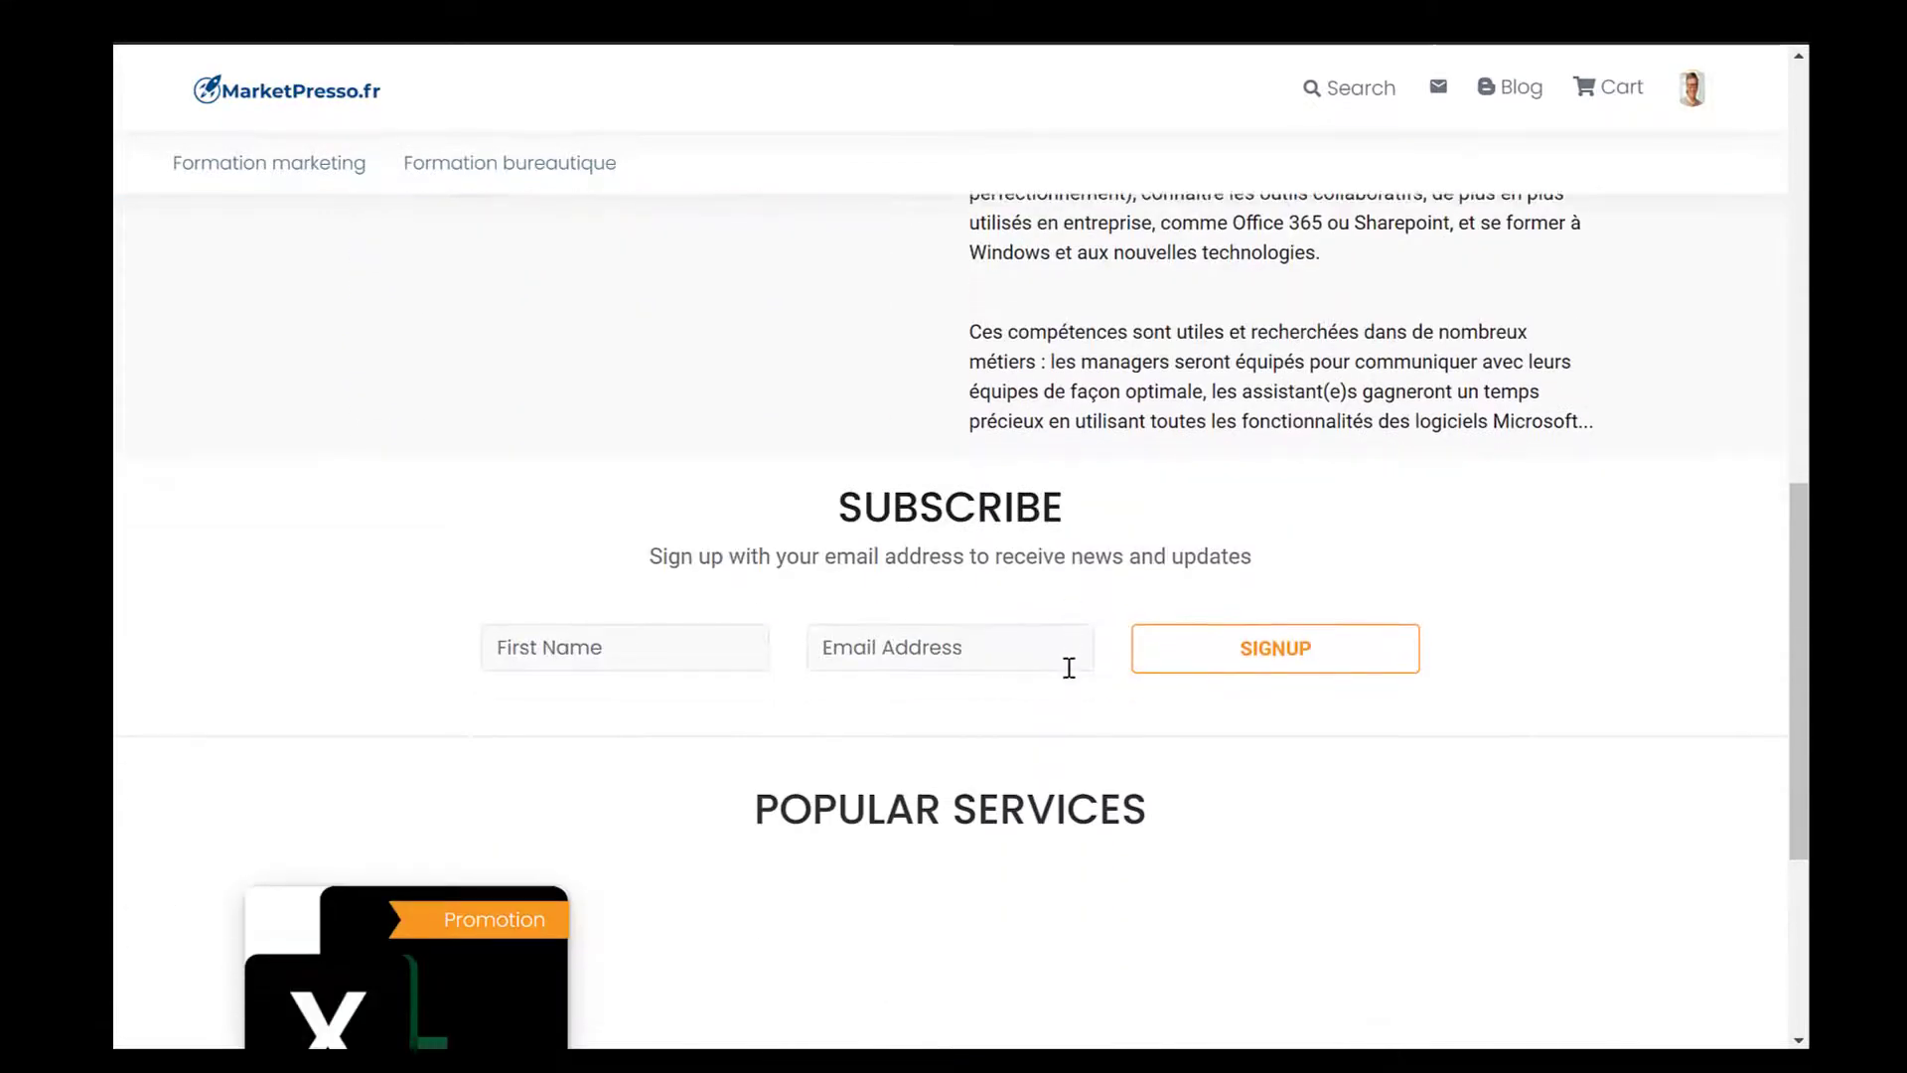
{"action": "scroll", "coordinate": [1028, 686], "scroll_direction": "down", "scroll_amount": 2}
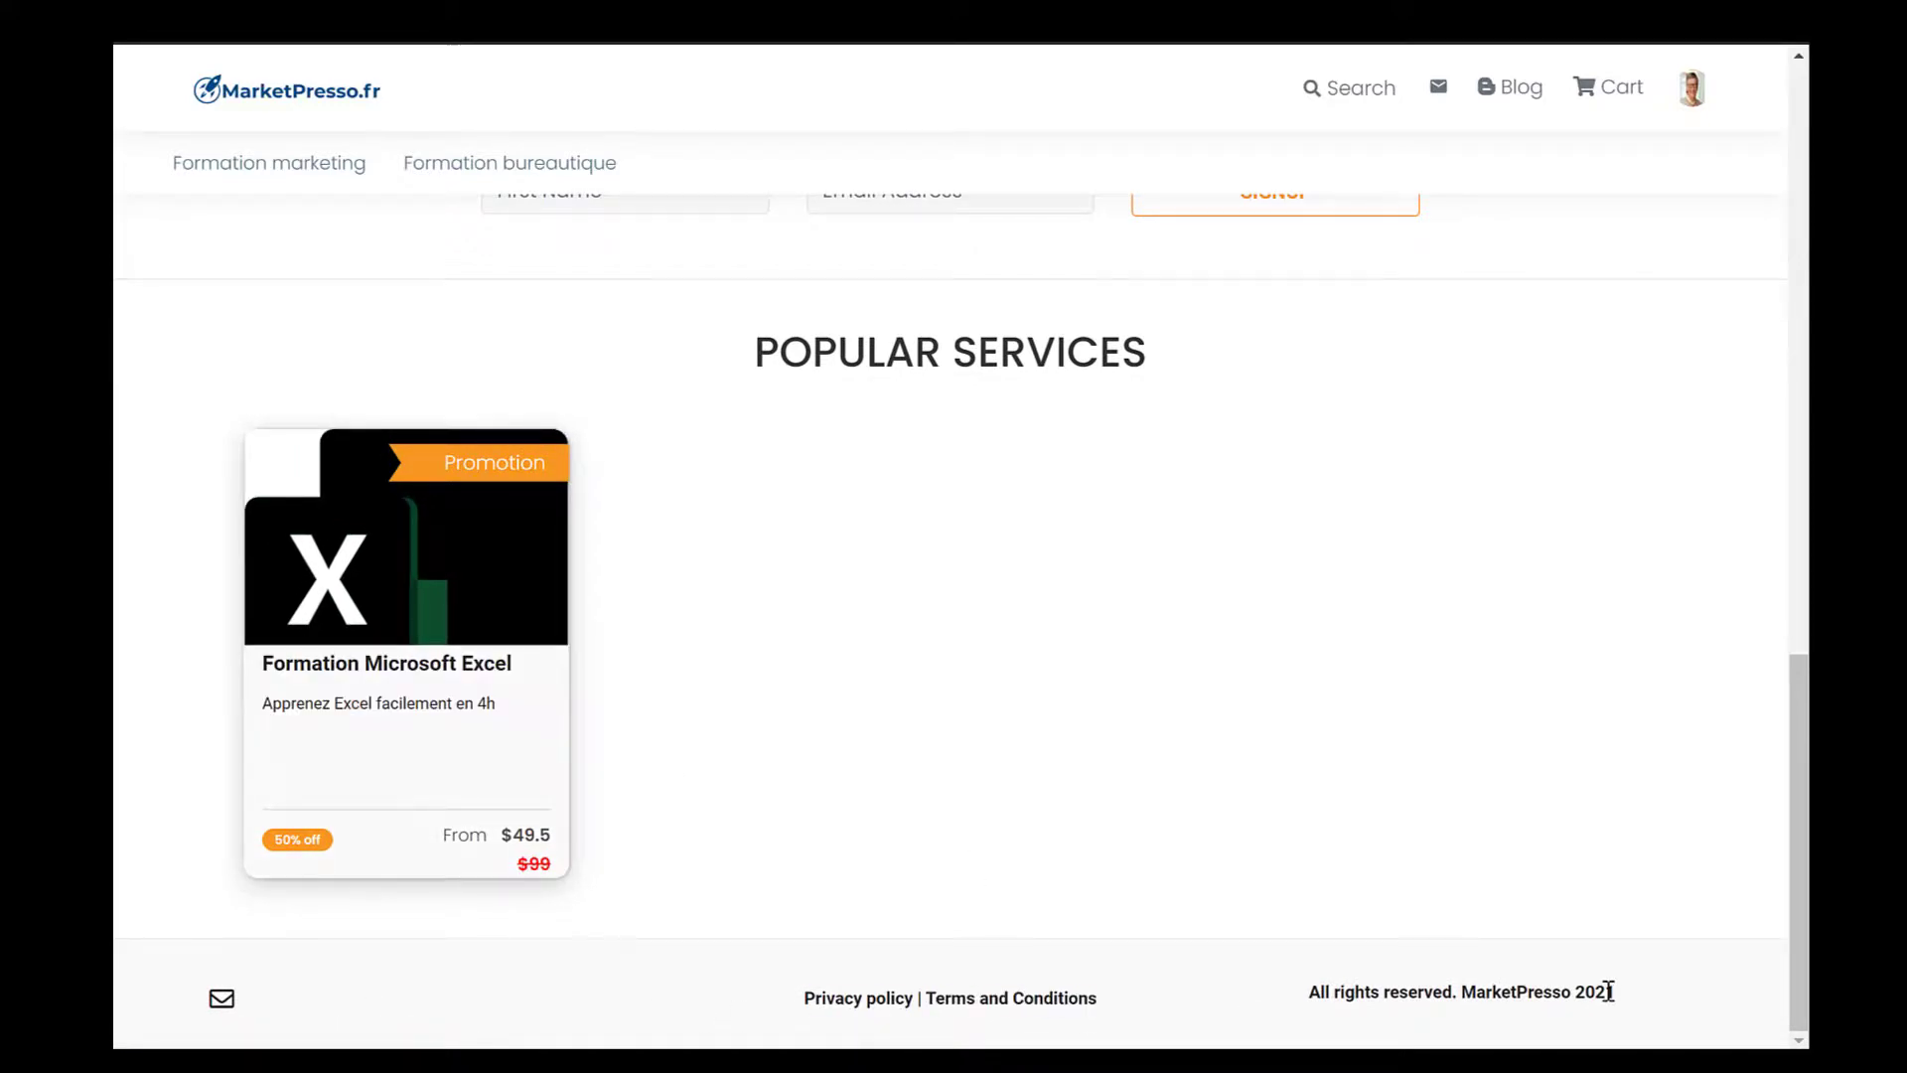
{"action": "scroll", "coordinate": [1609, 992], "scroll_direction": "up", "scroll_amount": 15}
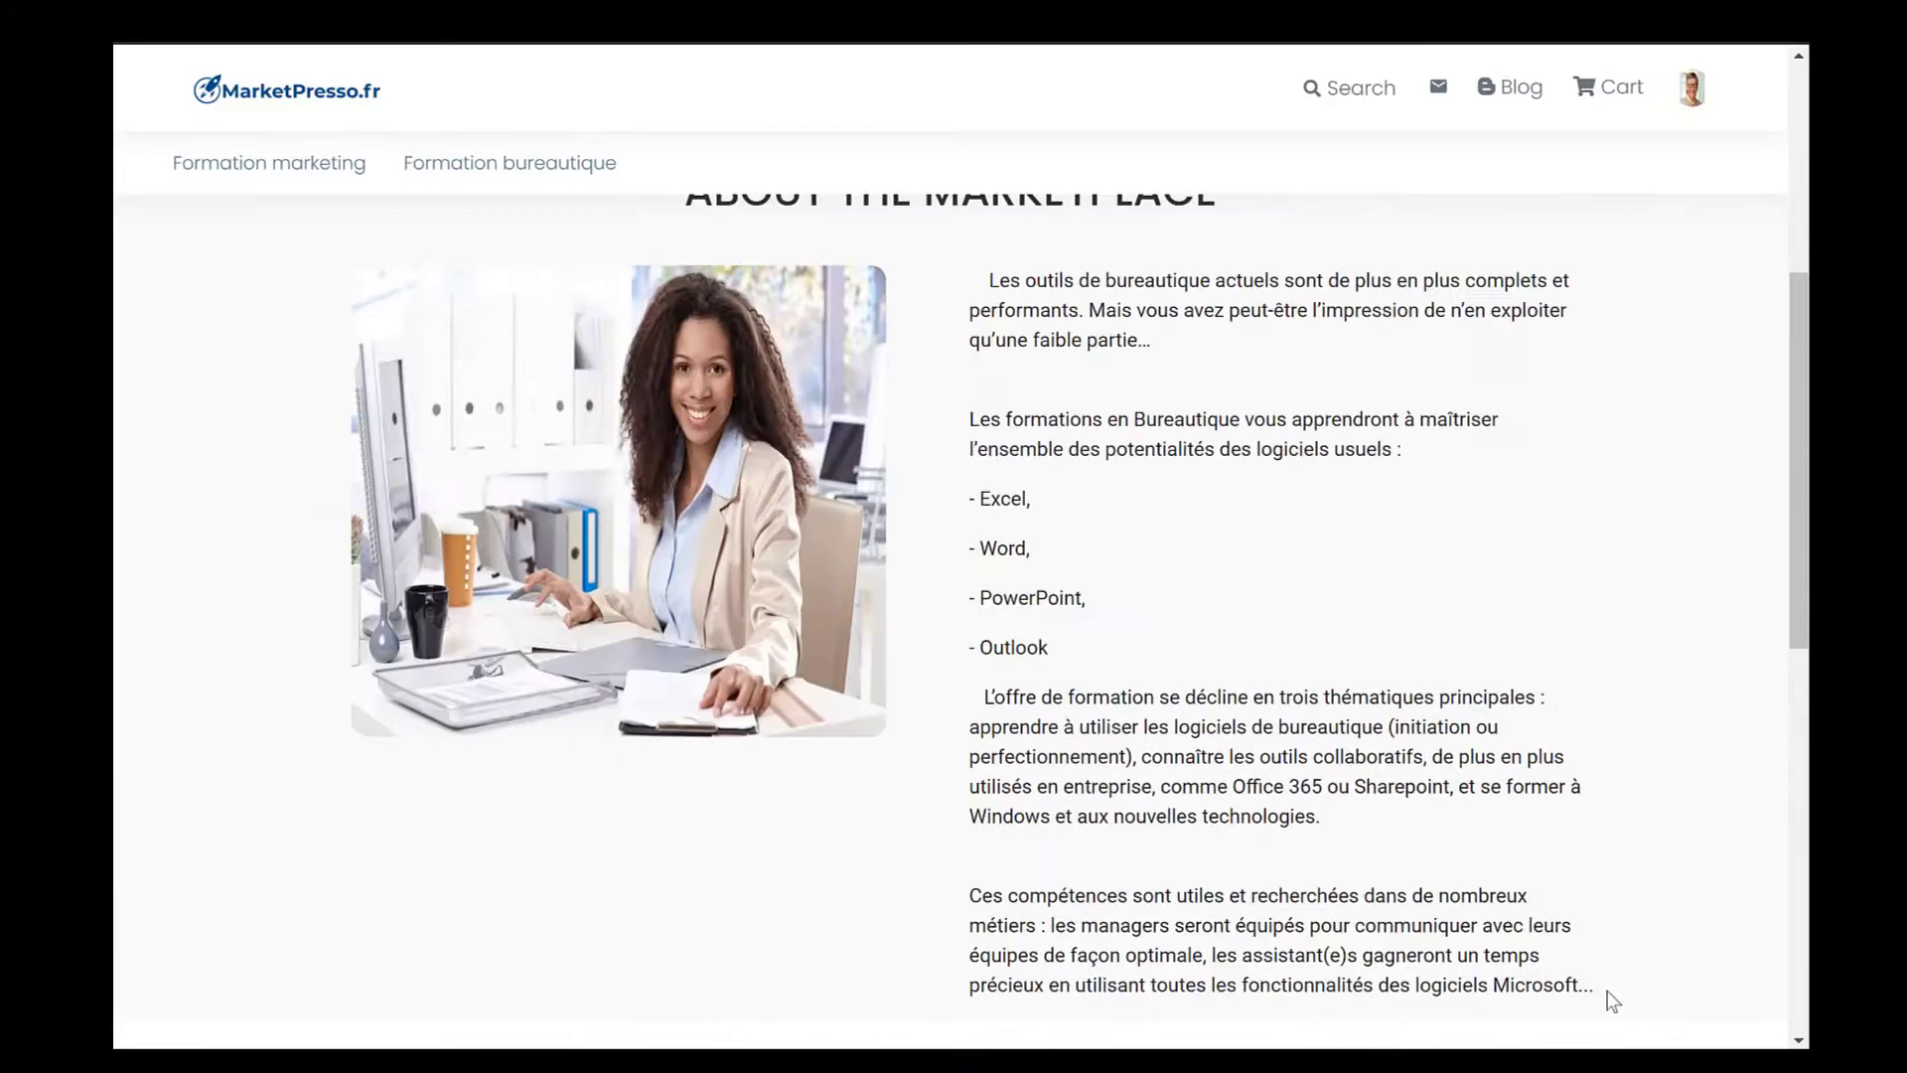
{"action": "scroll", "coordinate": [1612, 1001], "scroll_direction": "up", "scroll_amount": 1}
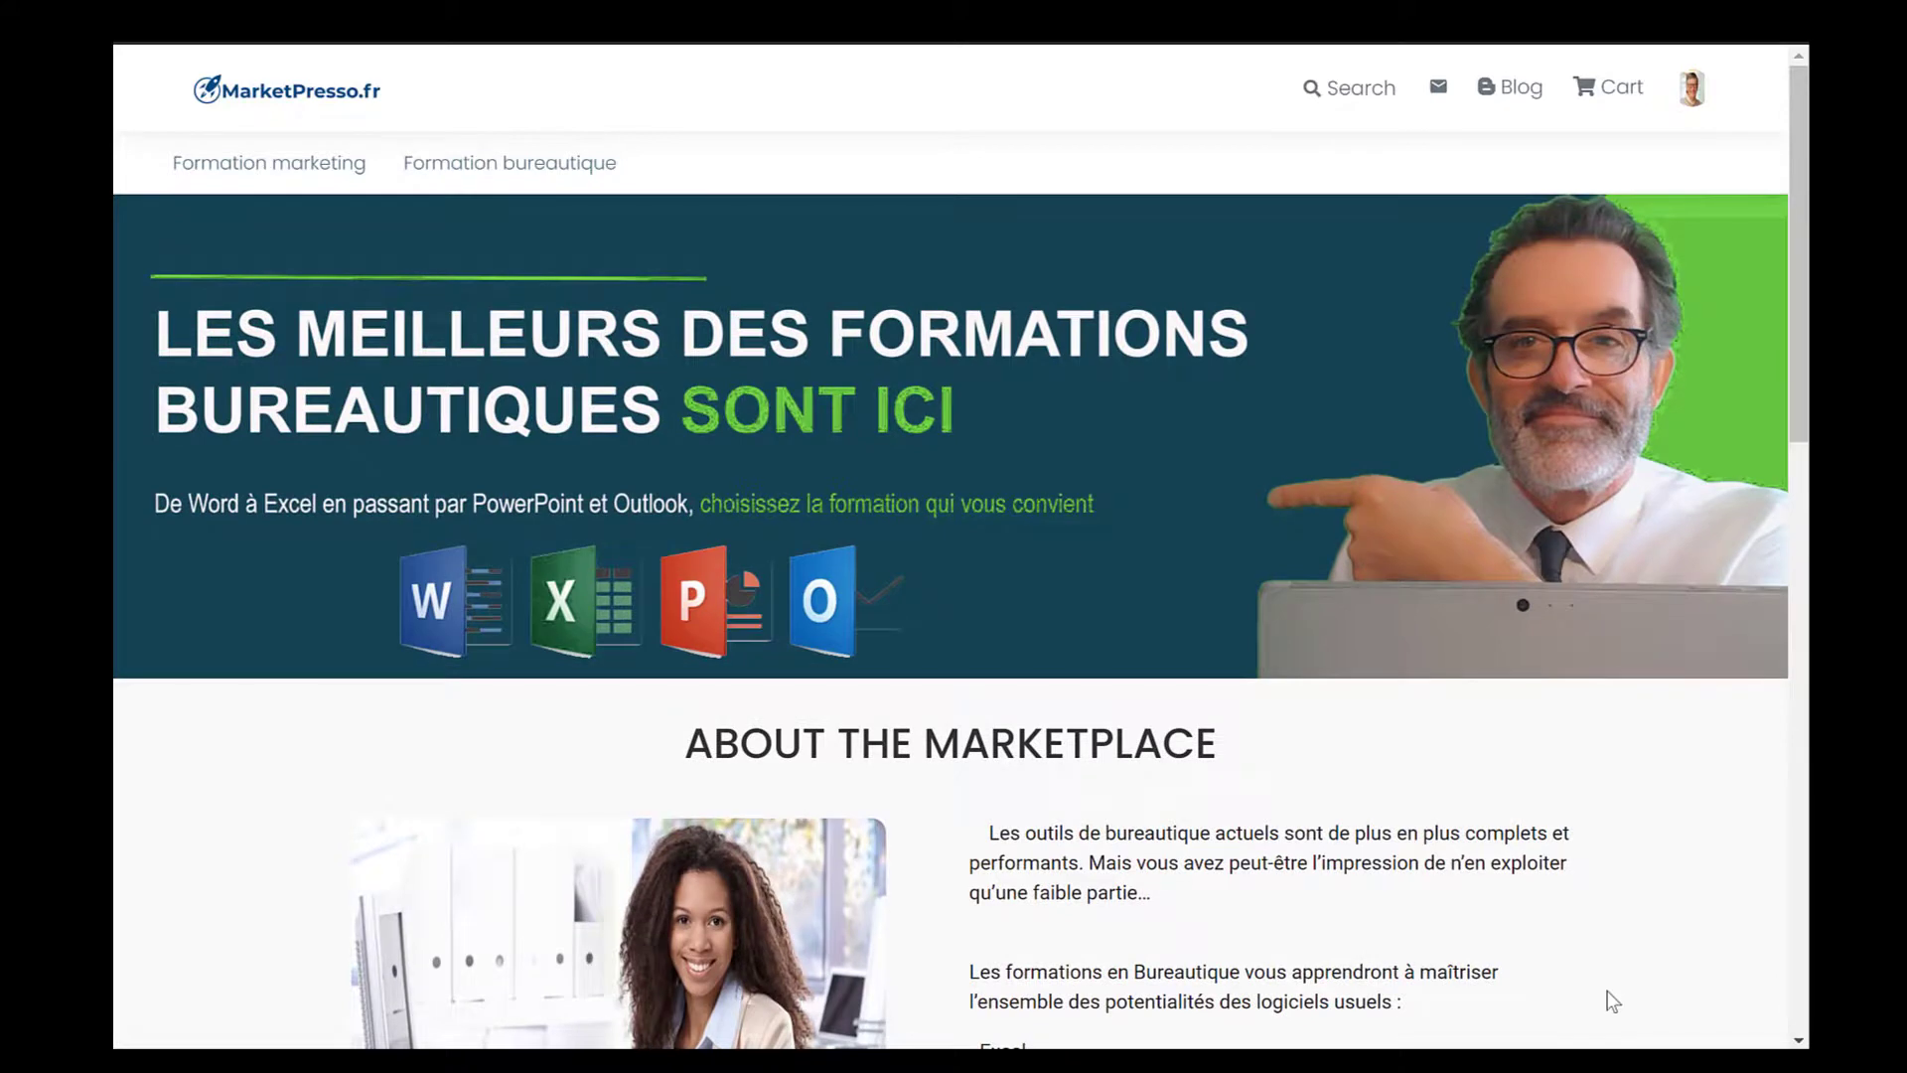